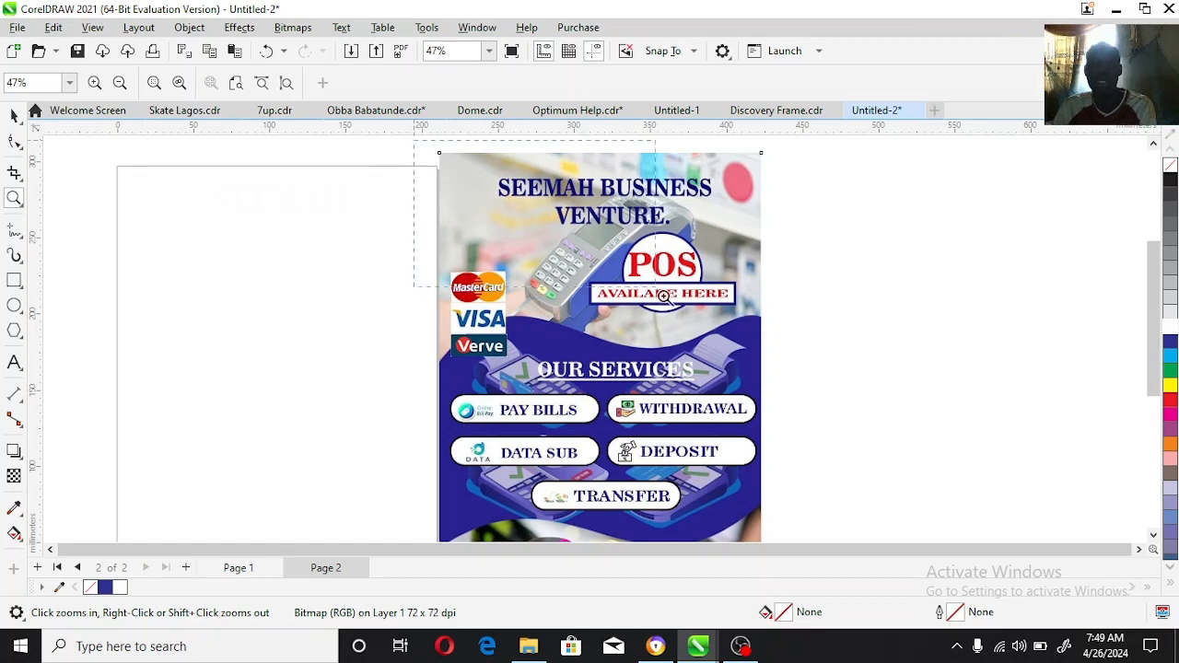
Step: Review the existing Seemah Business Venture flyer down to its recharge logos, and move it away from the blank page
{"action": "left_click", "coordinate": [792, 403]}
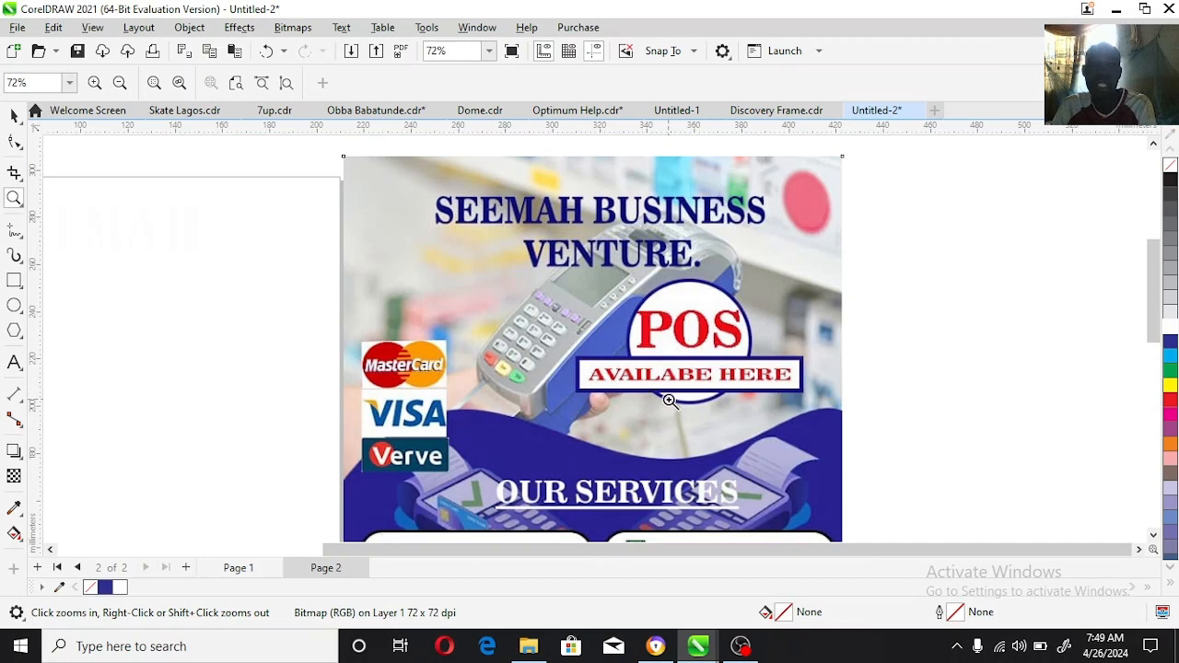
{"action": "left_click", "coordinate": [1155, 534]}
{"action": "left_click", "coordinate": [1154, 535]}
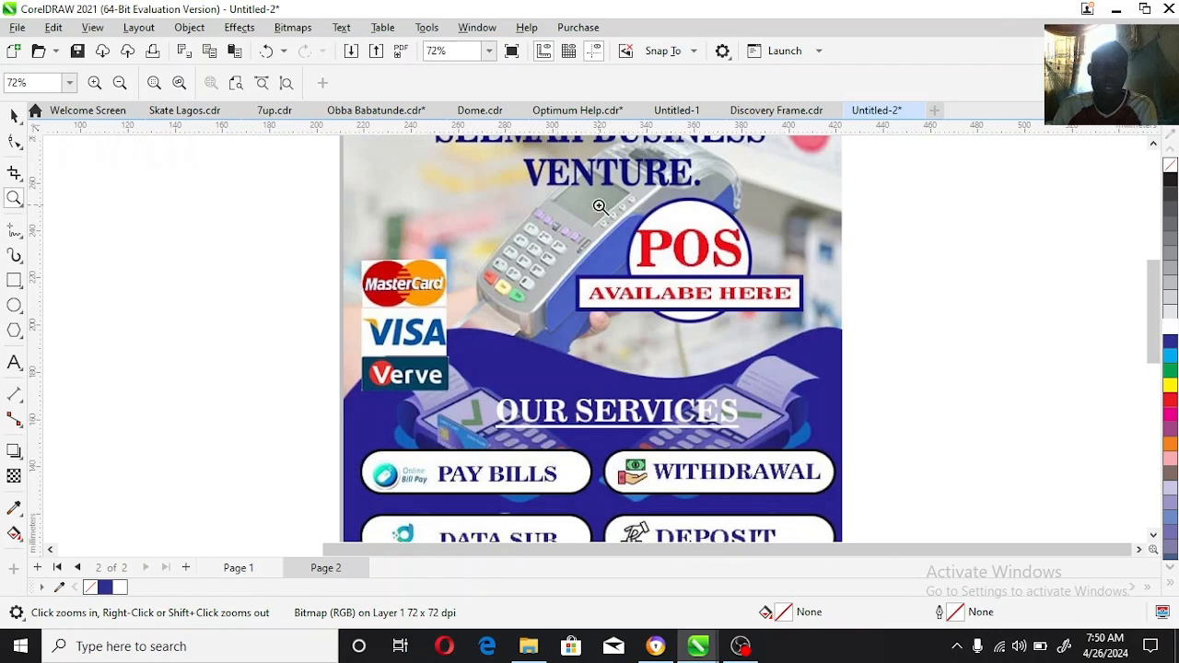
{"action": "scroll", "coordinate": [1104, 527], "scroll_direction": "down", "scroll_amount": 3}
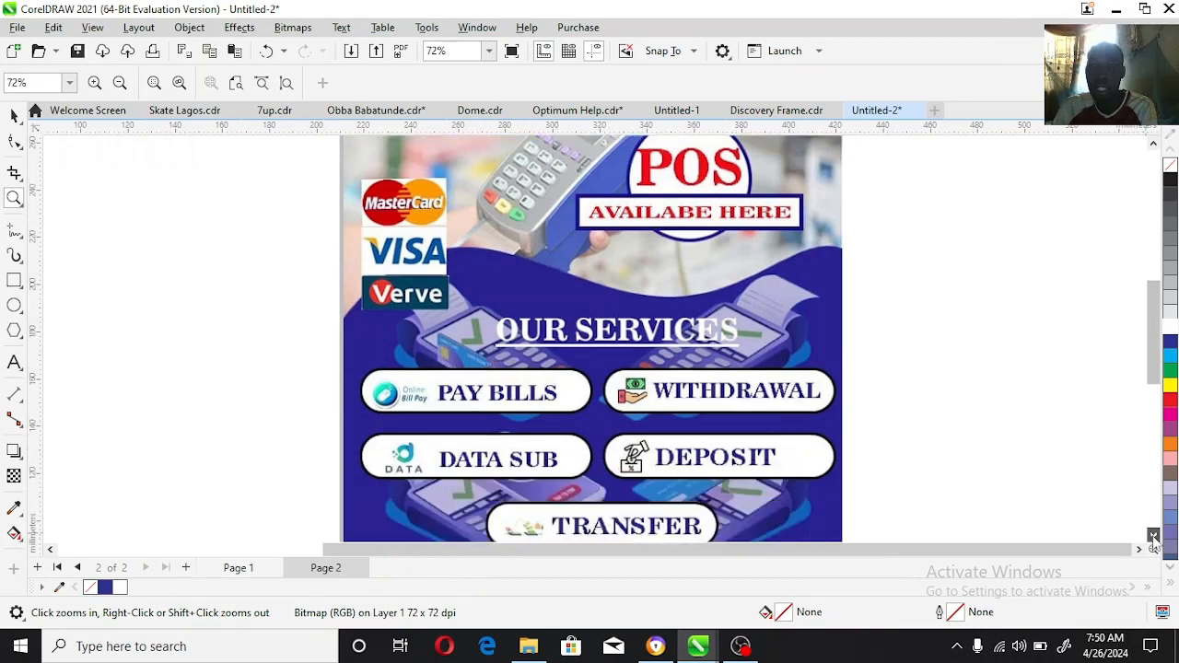
{"action": "scroll", "coordinate": [1151, 544], "scroll_direction": "down", "scroll_amount": 3}
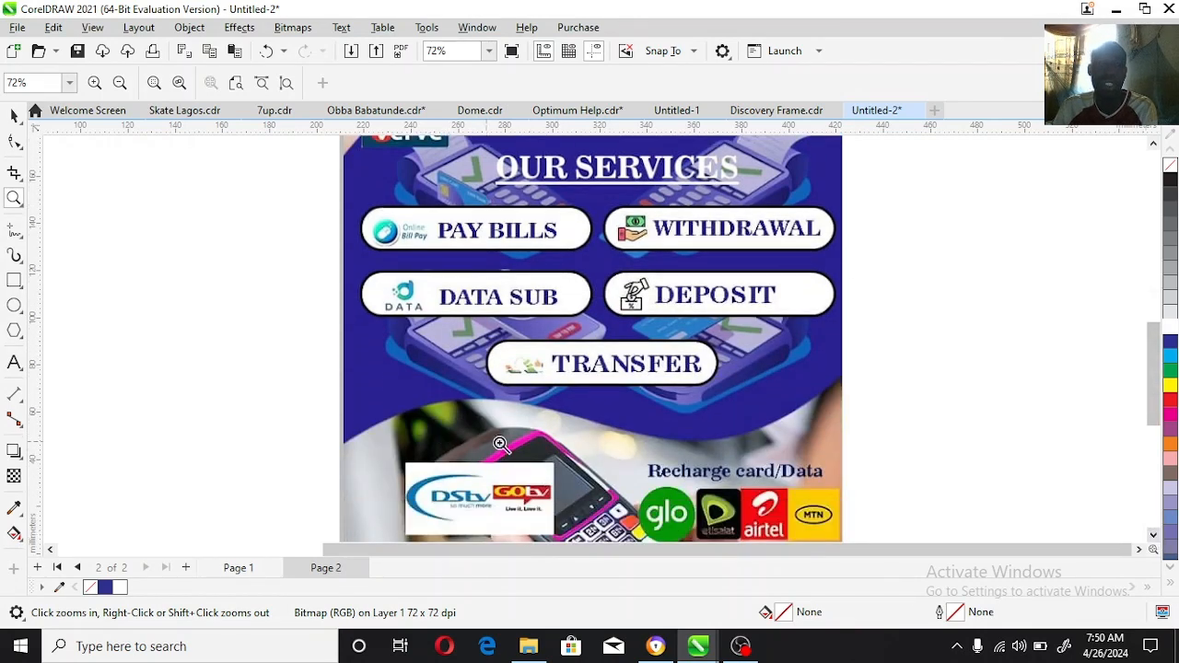
{"action": "right_click", "coordinate": [574, 447]}
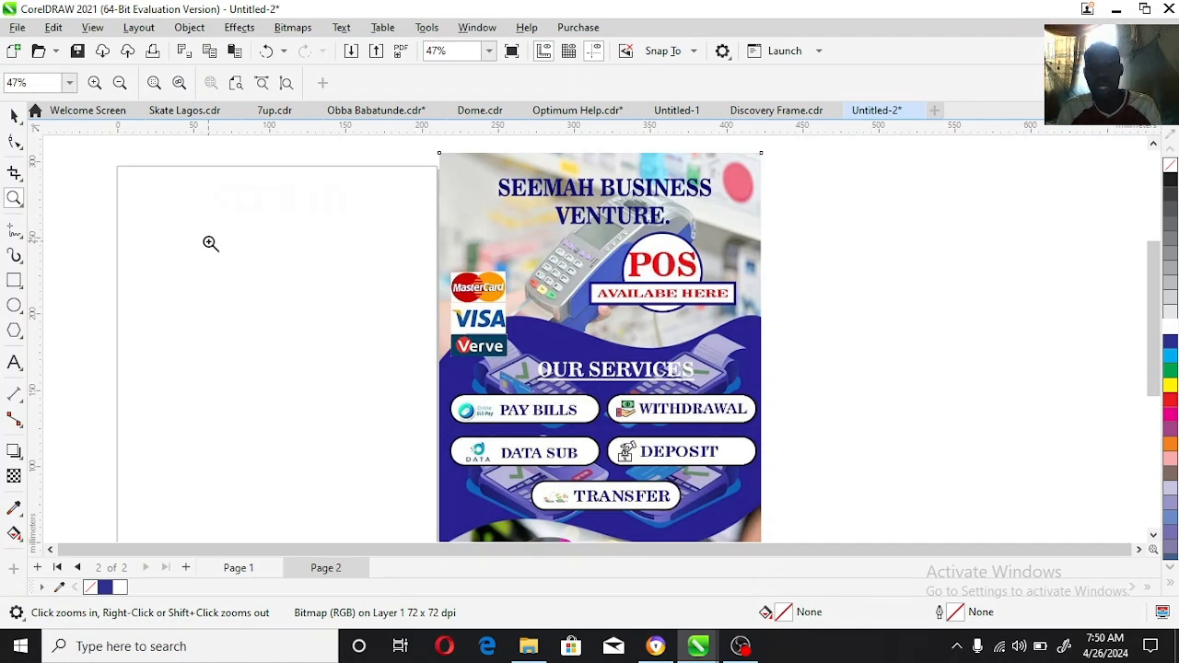
{"action": "left_click", "coordinate": [14, 116]}
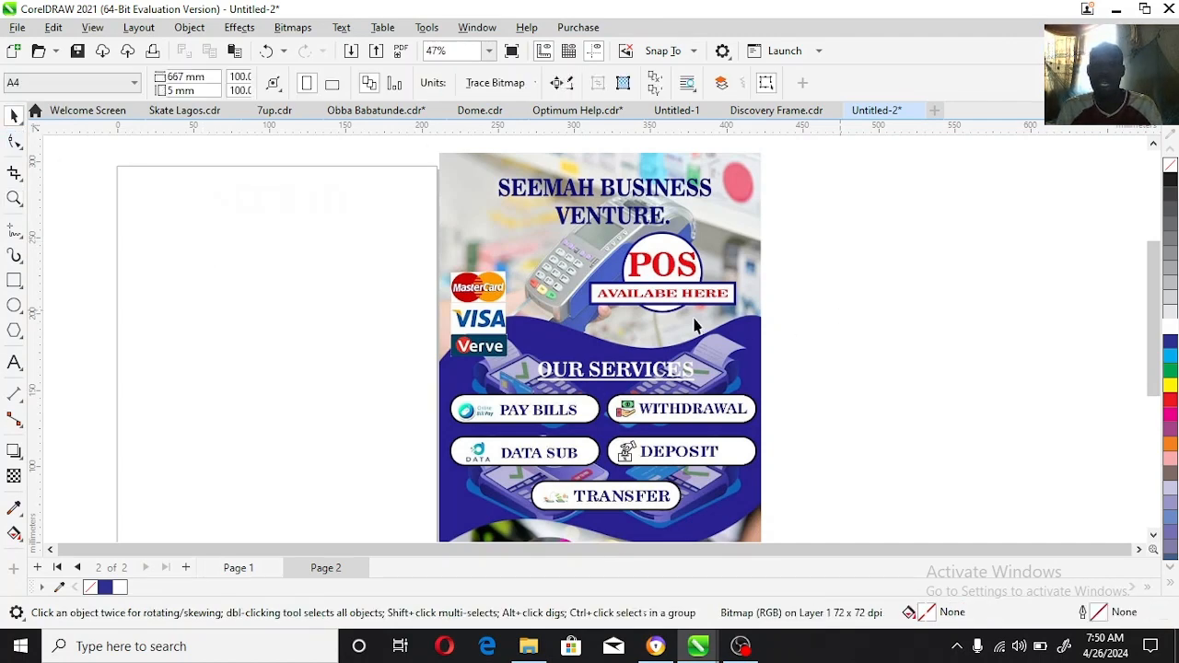
{"action": "left_click_drag", "start_coordinate": [615, 351], "coordinate": [739, 346]}
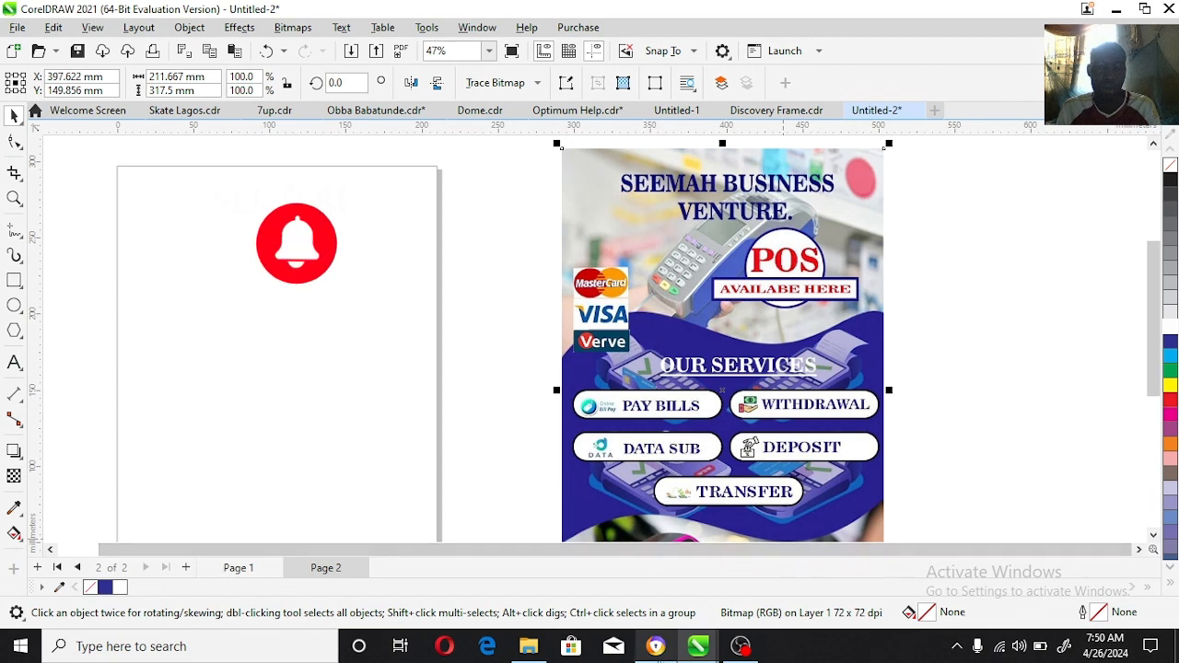
Step: Copy the Shutterstock POS terminal image on a blue background from the browser's image results and paste it into the CorelDRAW page
{"action": "mouse_move", "coordinate": [658, 656]}
{"action": "left_click", "coordinate": [656, 562]}
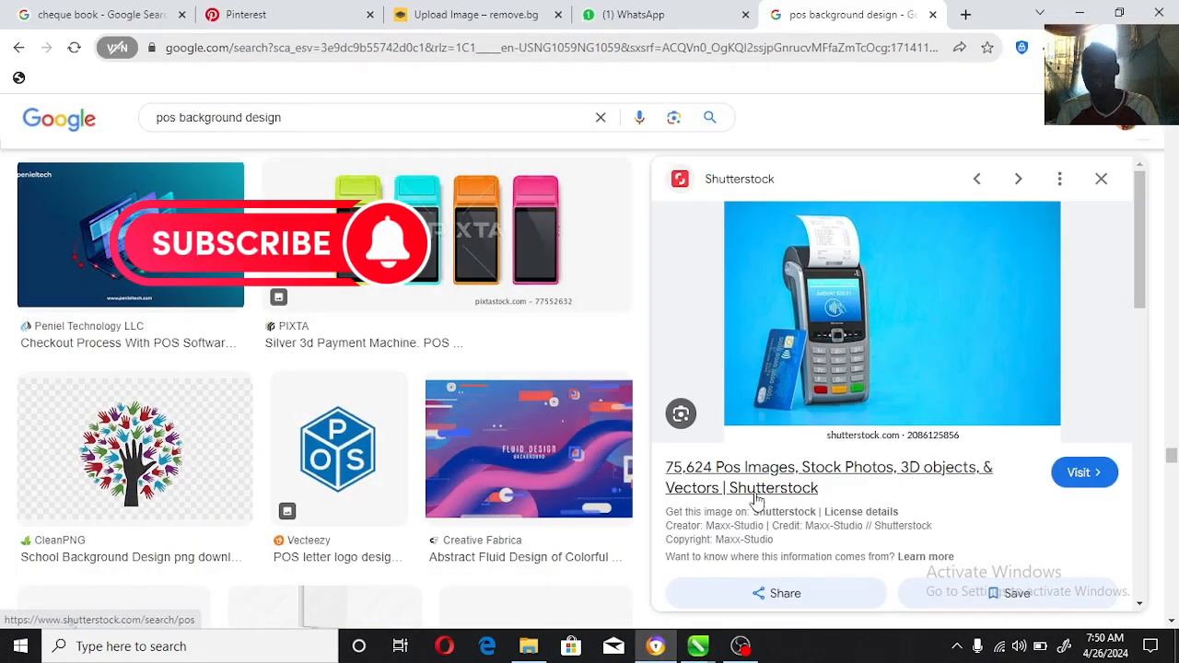
{"action": "right_click", "coordinate": [815, 330]}
{"action": "left_click", "coordinate": [888, 531]}
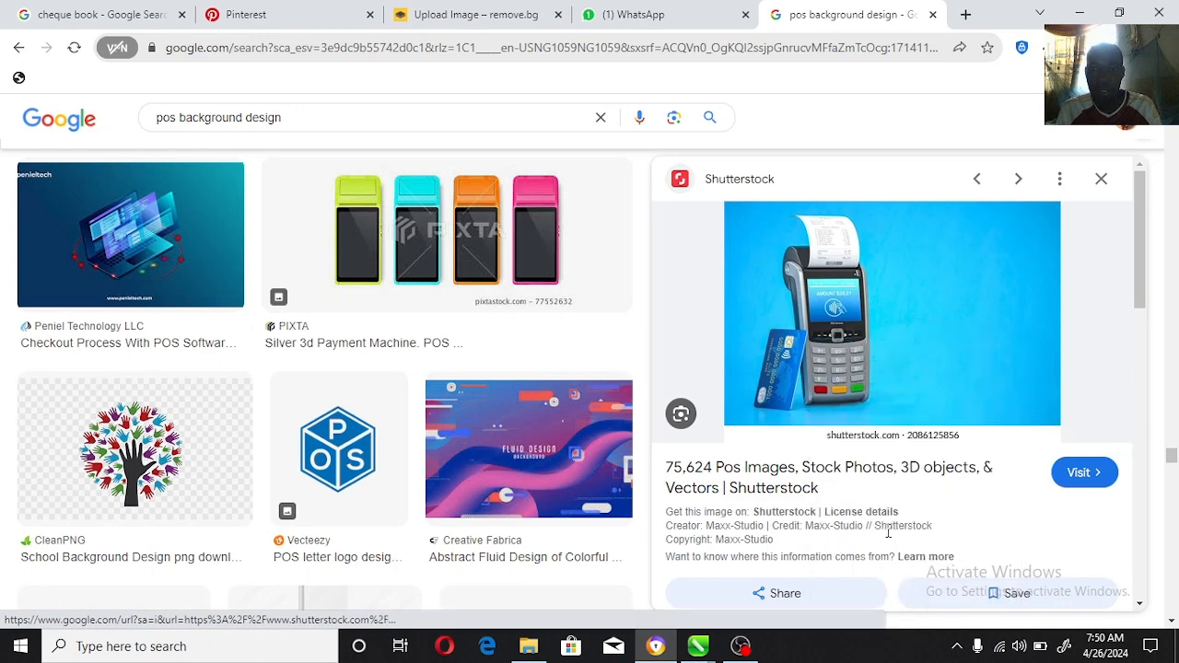
{"action": "left_click", "coordinate": [1080, 18]}
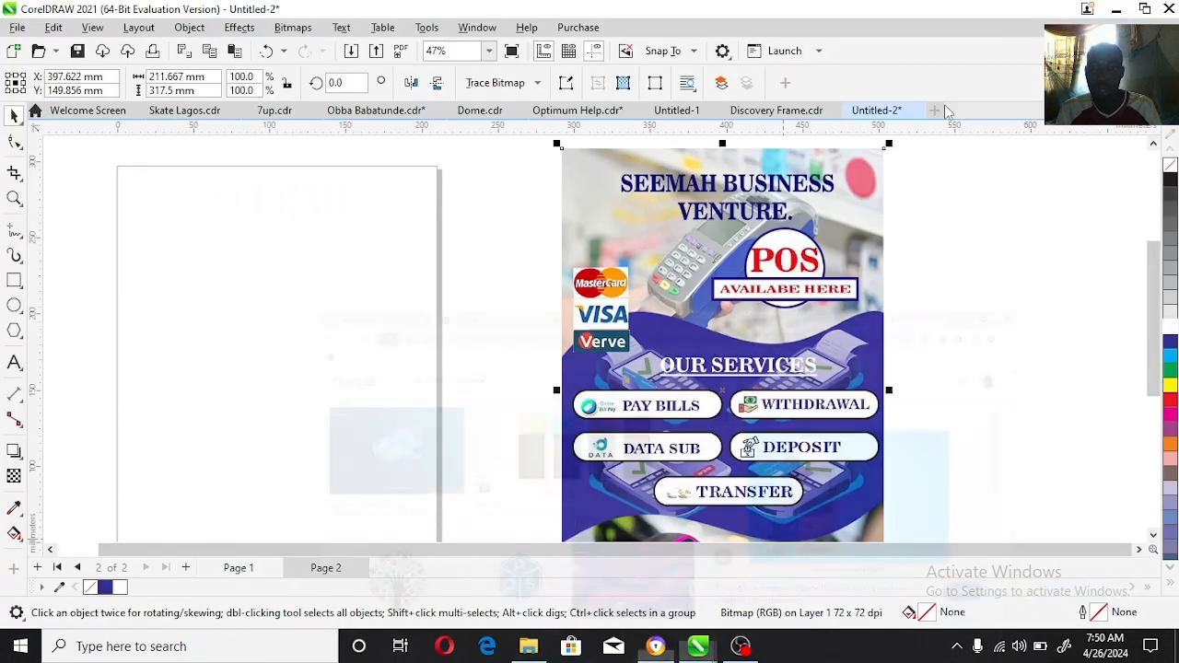
{"action": "key", "text": "ctrl+v"}
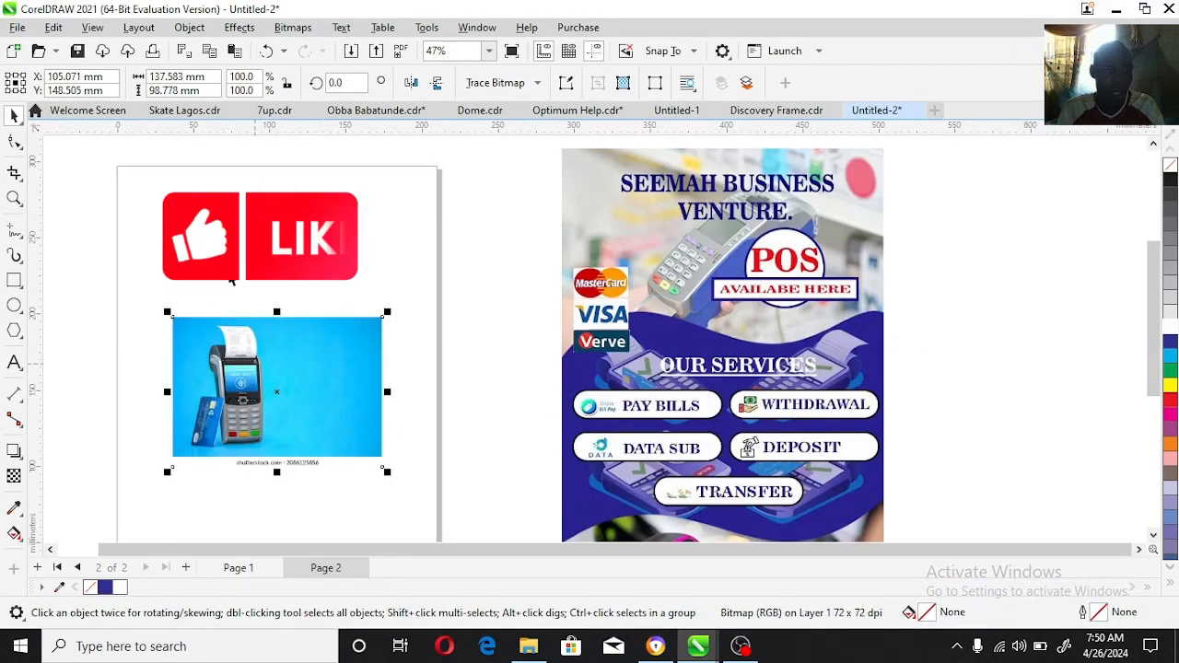
Step: Create a 210 × 297 mm page frame and PowerClip the POS terminal image inside it, near the frame's upper-left corner
{"action": "left_click", "coordinate": [237, 265]}
{"action": "double_click", "coordinate": [17, 282]}
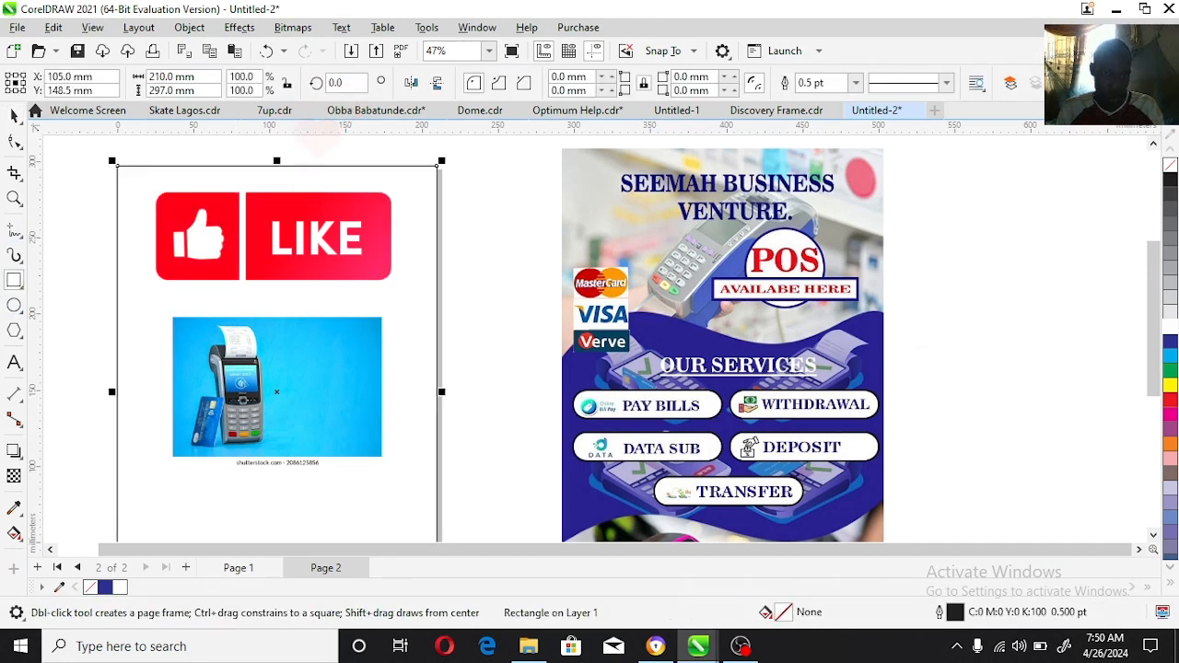
{"action": "key", "text": "space"}
{"action": "left_click", "coordinate": [340, 337]}
{"action": "left_click_drag", "start_coordinate": [216, 318], "coordinate": [188, 176]}
{"action": "left_click", "coordinate": [267, 228]}
{"action": "left_click", "coordinate": [273, 270]}
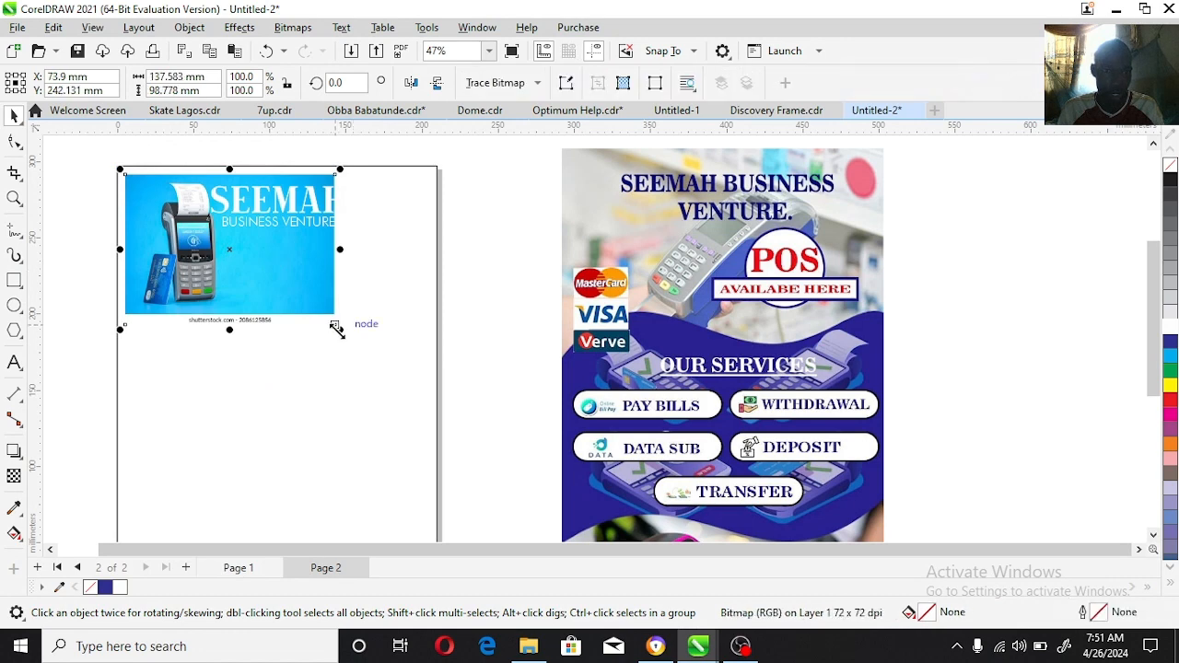
Step: Enlarge the clipped terminal image to about 327 mm wide and crop the shutterstock.com caption strip off its lower edge
{"action": "left_click_drag", "start_coordinate": [340, 329], "coordinate": [633, 536]}
{"action": "mouse_move", "coordinate": [315, 410]}
{"action": "left_mouse_down"}
{"action": "mouse_move", "coordinate": [261, 396]}
{"action": "mouse_move", "coordinate": [316, 388]}
{"action": "mouse_move", "coordinate": [312, 407]}
{"action": "left_mouse_up"}
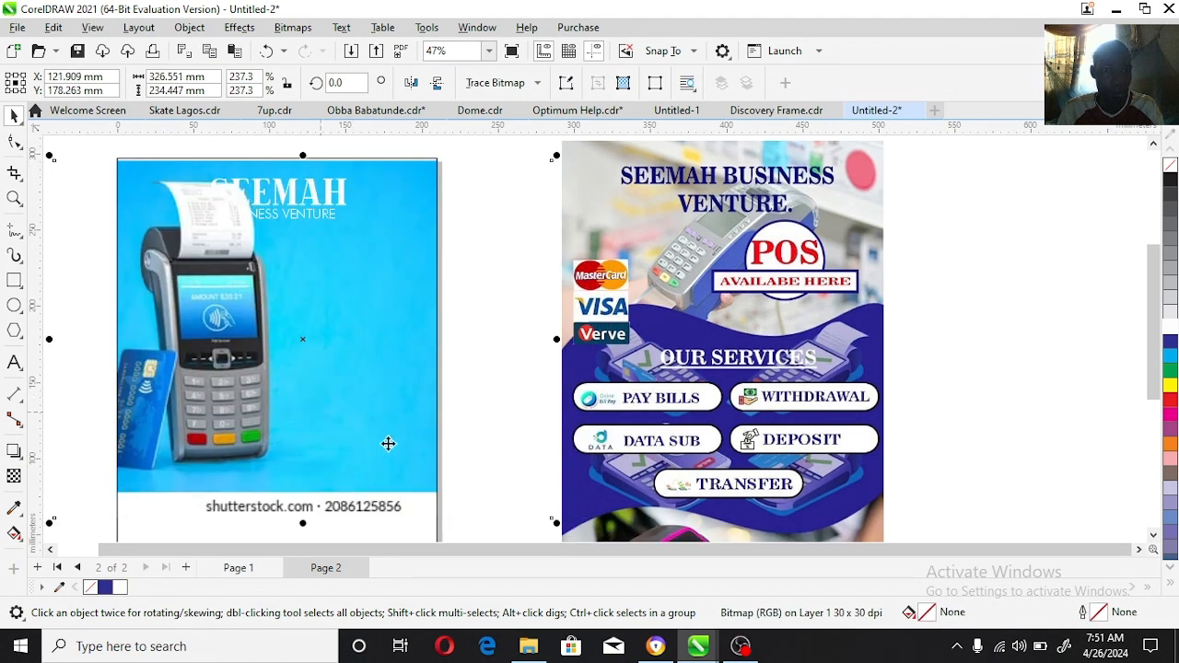
{"action": "scroll", "coordinate": [1162, 542], "scroll_direction": "down", "scroll_amount": 3}
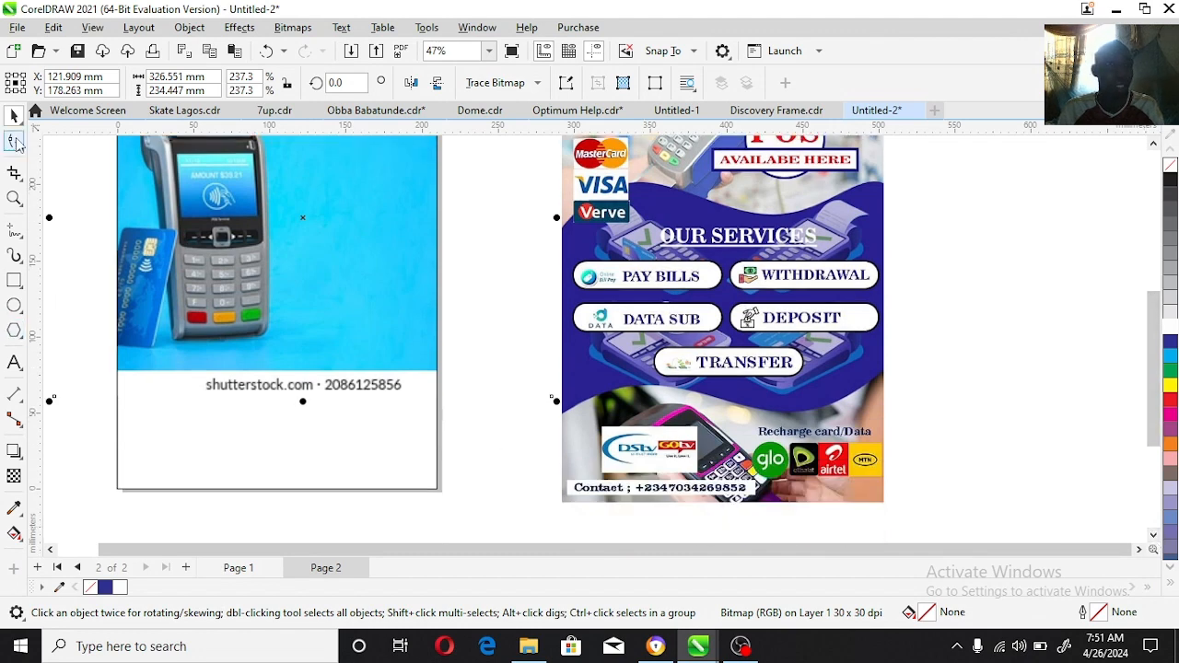
{"action": "left_click", "coordinate": [15, 141]}
{"action": "left_click_drag", "start_coordinate": [49, 387], "coordinate": [551, 369]}
{"action": "key", "text": "space"}
{"action": "scroll", "coordinate": [516, 175], "scroll_direction": "up", "scroll_amount": 4}
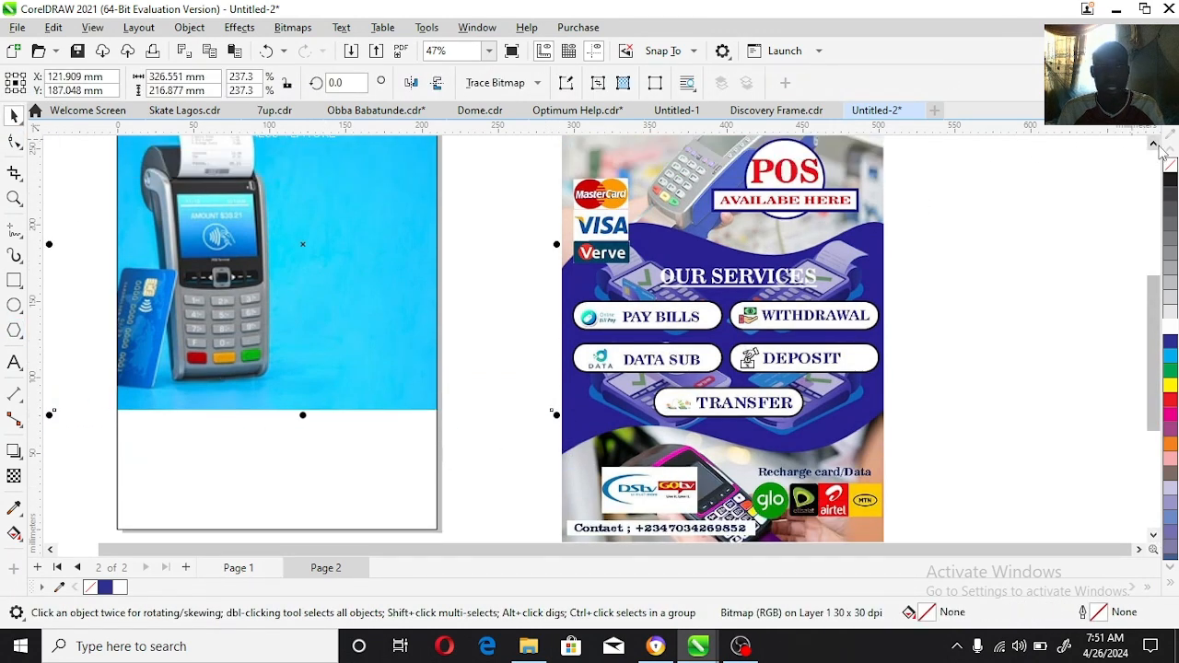
Step: Move the SEEMAH and BUSINESS VENTURE text lines together off the receipt onto the plain blue area beside it
{"action": "left_click_drag", "start_coordinate": [516, 175], "coordinate": [146, 304]}
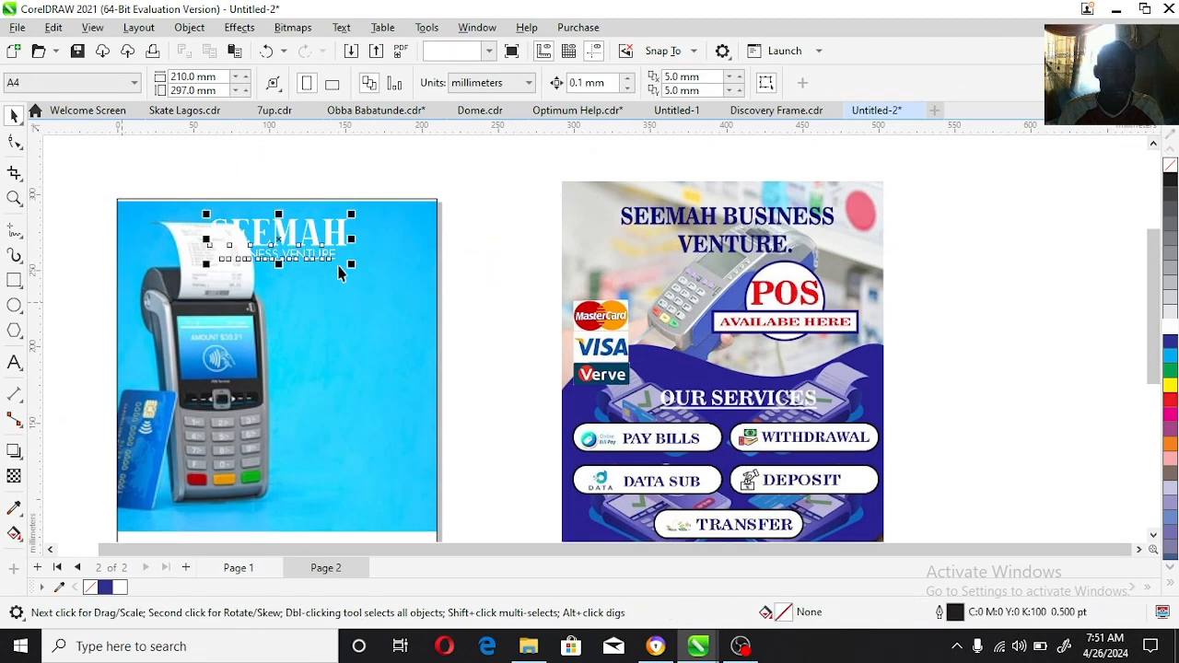
{"action": "left_click_drag", "start_coordinate": [331, 245], "coordinate": [397, 260]}
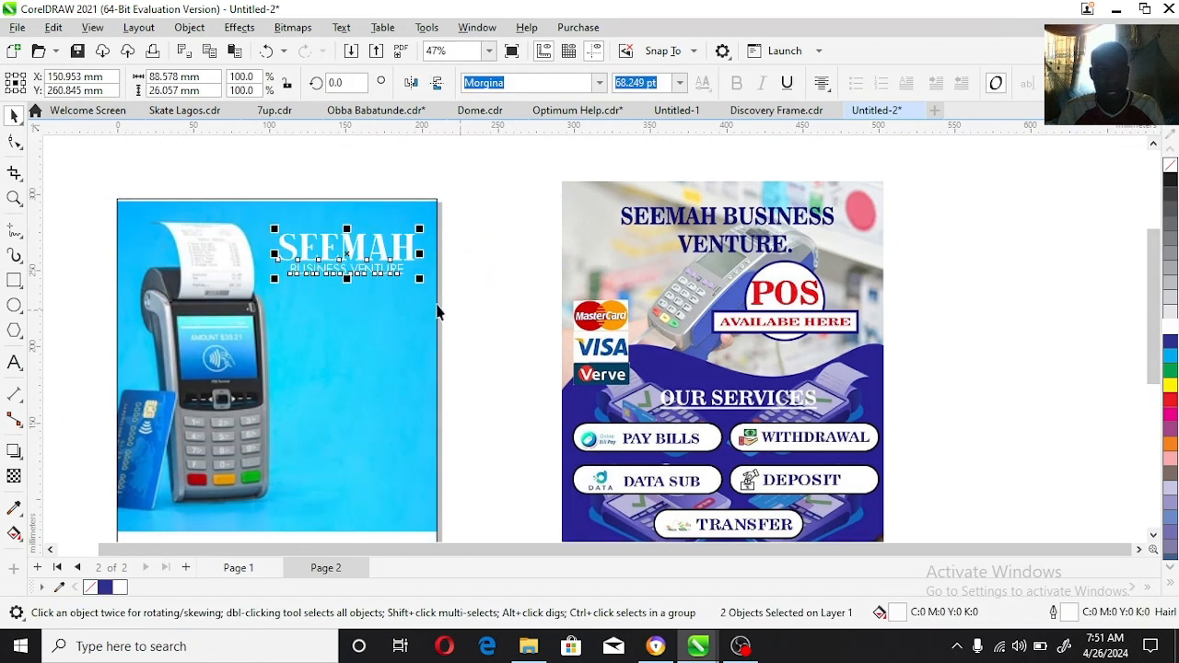
{"action": "left_click", "coordinate": [306, 352]}
{"action": "key", "text": "Escape"}
Step: Lower the terminal image inside its page frame to leave space above it
{"action": "double_click", "coordinate": [346, 335]}
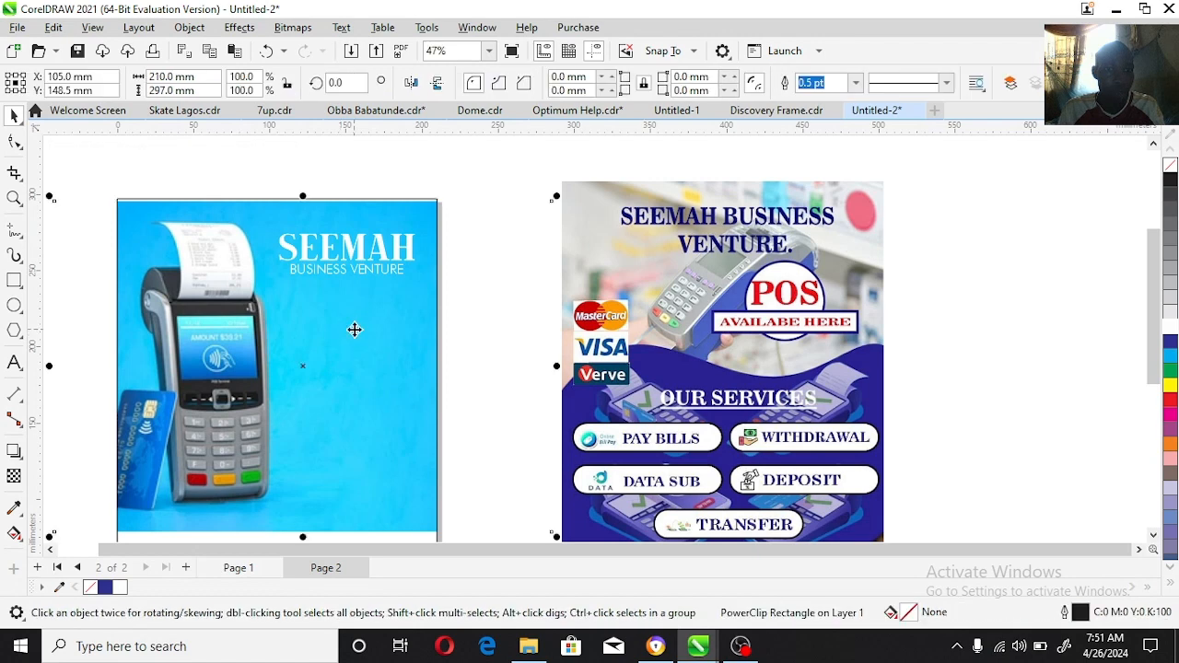
{"action": "left_click_drag", "start_coordinate": [347, 361], "coordinate": [338, 378]}
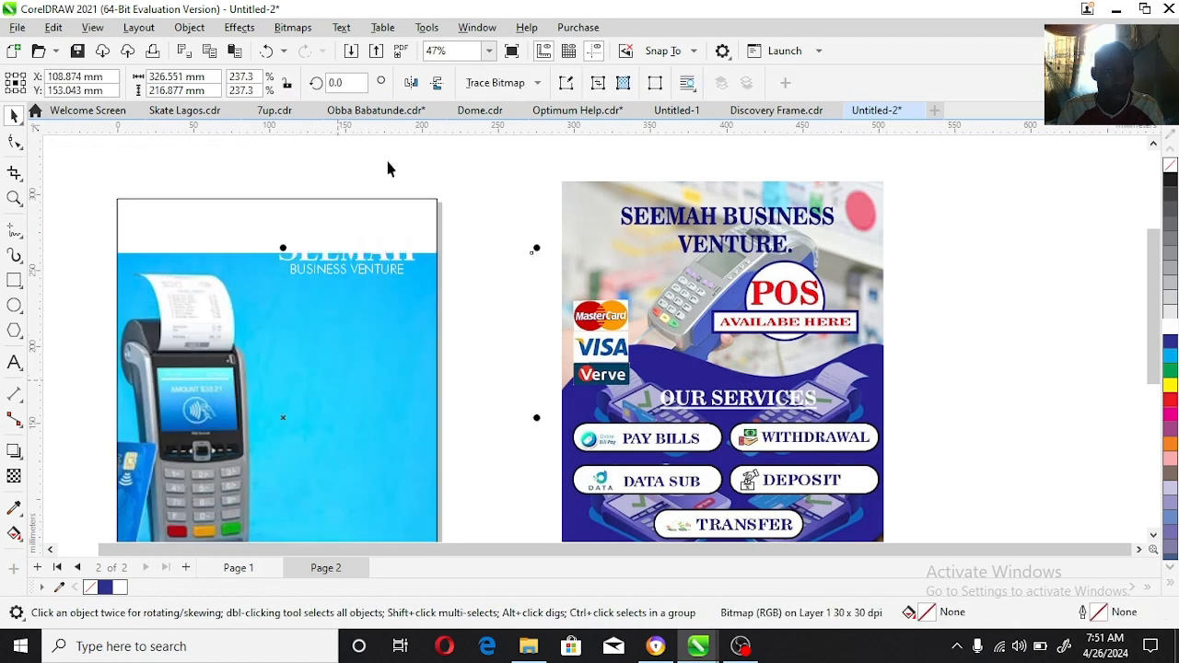
{"action": "left_click", "coordinate": [368, 316]}
Step: Edit the PowerClip contents, duplicate the terminal image and crop the copy to a thin strip along its upper edge
{"action": "double_click", "coordinate": [401, 289]}
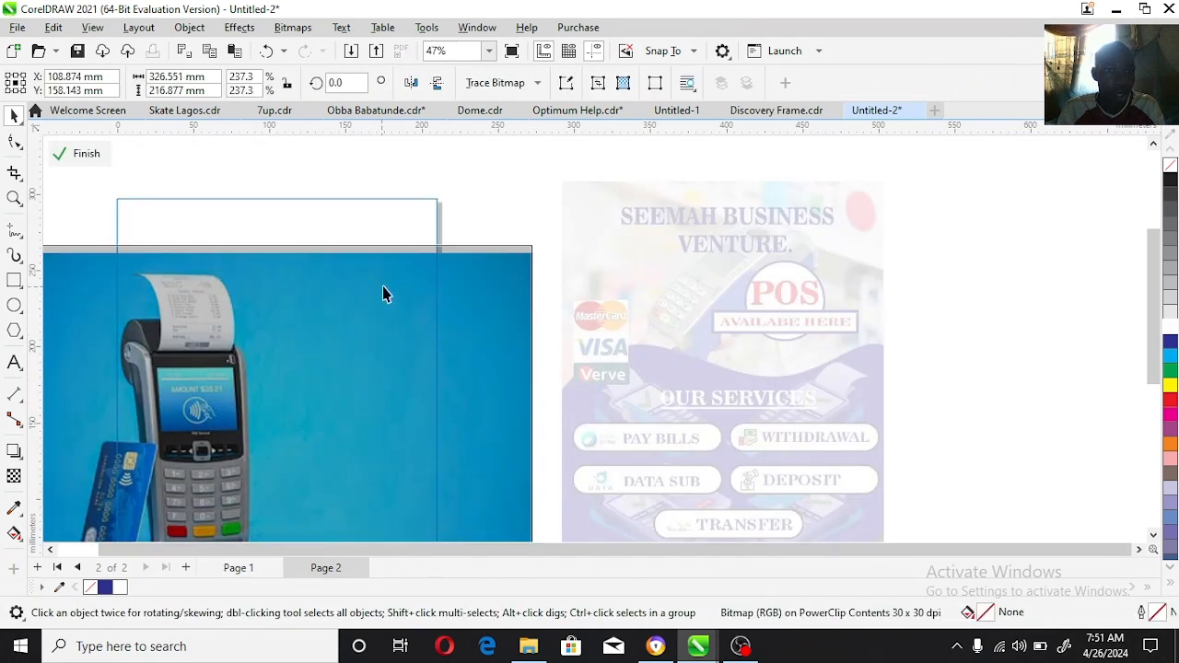
{"action": "right_click", "coordinate": [384, 288]}
{"action": "left_click", "coordinate": [14, 143]}
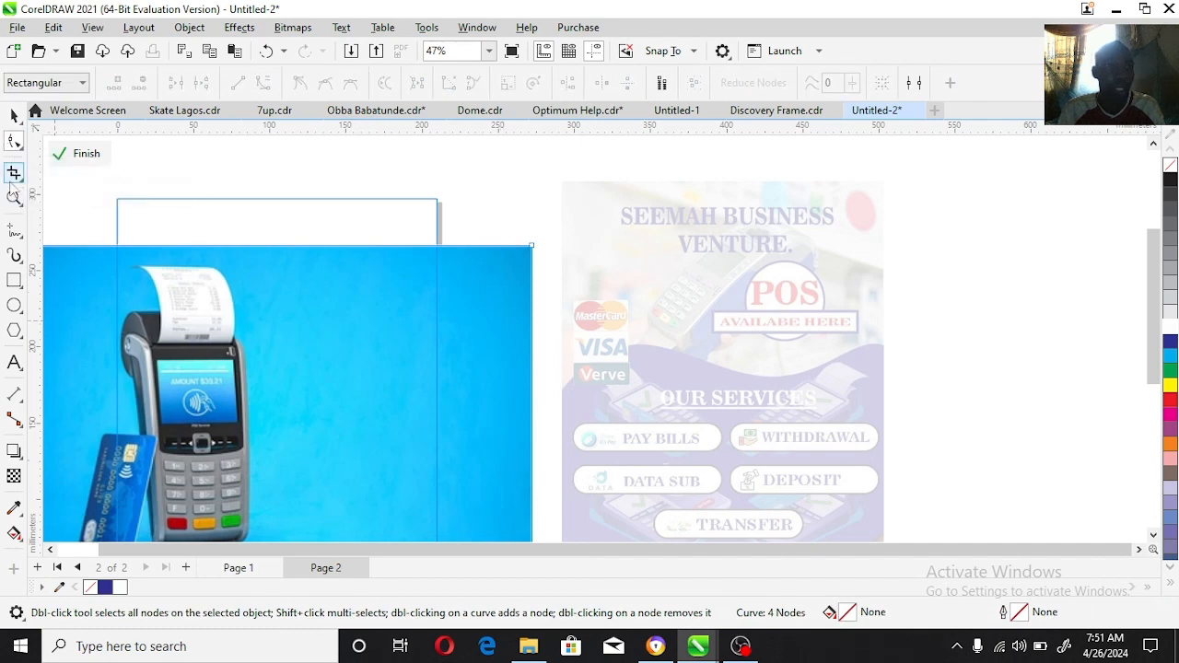
{"action": "left_click", "coordinate": [14, 197]}
{"action": "right_click", "coordinate": [525, 410]}
{"action": "left_click", "coordinate": [13, 142]}
{"action": "left_click_drag", "start_coordinate": [363, 453], "coordinate": [788, 233]}
{"action": "key", "text": "space"}
{"action": "left_click", "coordinate": [683, 299], "text": "shift"}
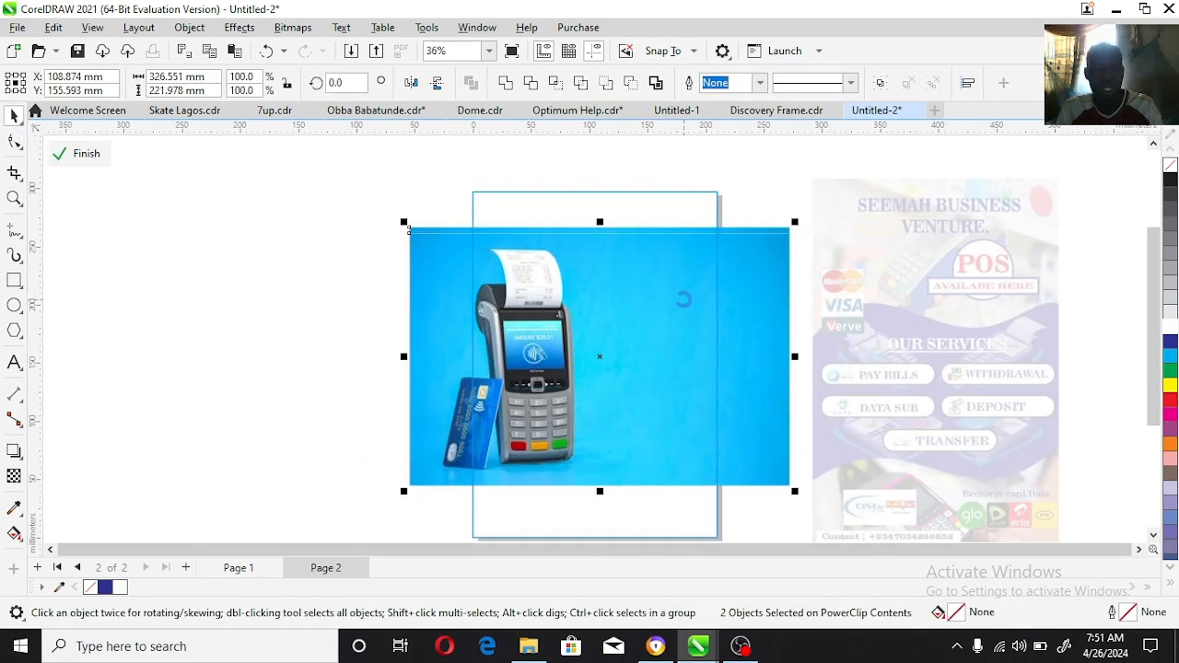
Step: Stretch the thin blue strip upward to about 48 mm high to cover the page's upper gap, and finish editing the PowerClip
{"action": "left_click", "coordinate": [662, 237]}
{"action": "left_click_drag", "start_coordinate": [600, 221], "coordinate": [654, 173]}
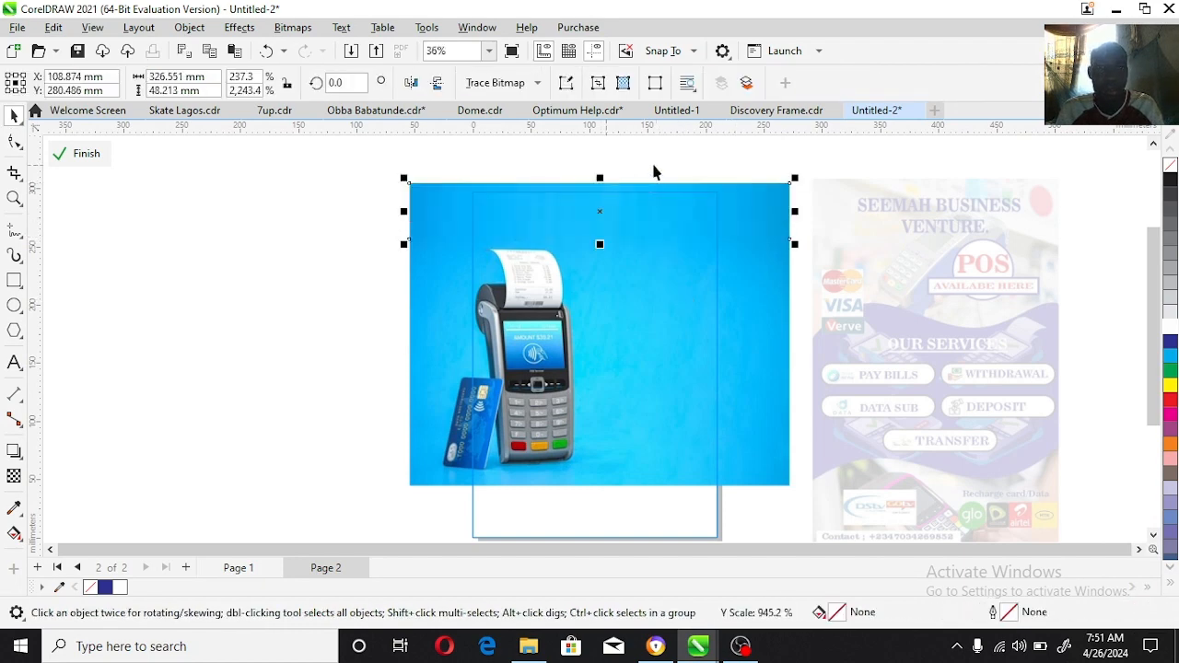
{"action": "left_click", "coordinate": [654, 172], "text": "ctrl"}
{"action": "left_click", "coordinate": [727, 272]}
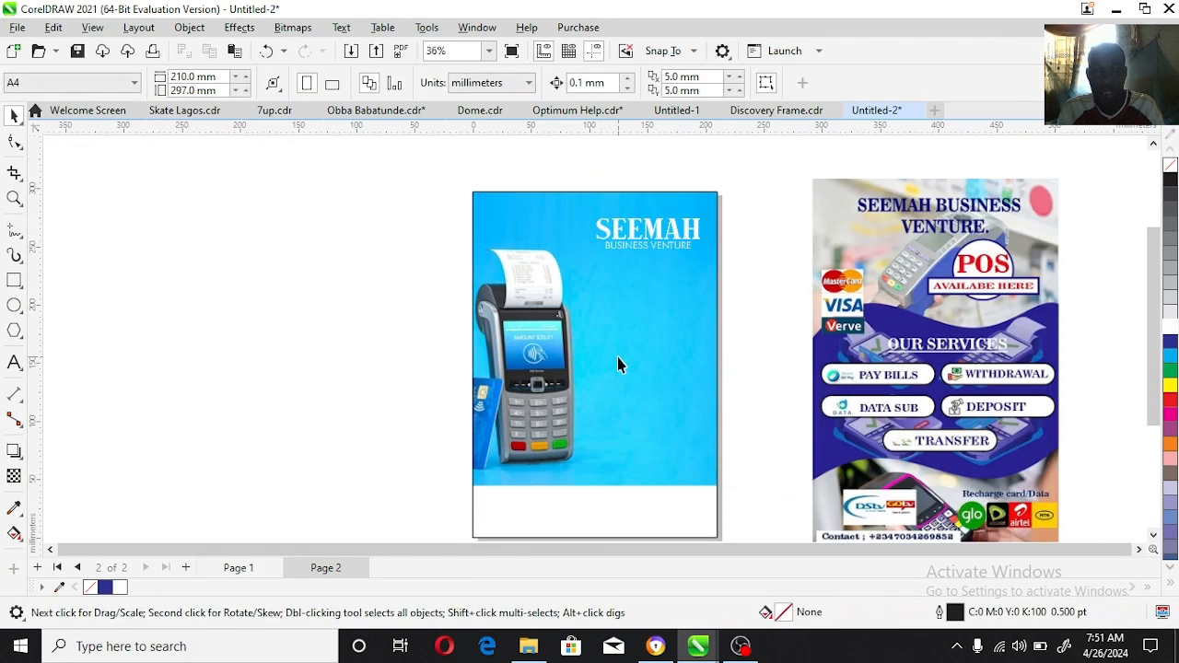
Step: Enlarge the SEEMAH BUSINESS VENTURE title to about 103 mm wide and reposition it above the receipt
{"action": "left_click", "coordinate": [691, 230]}
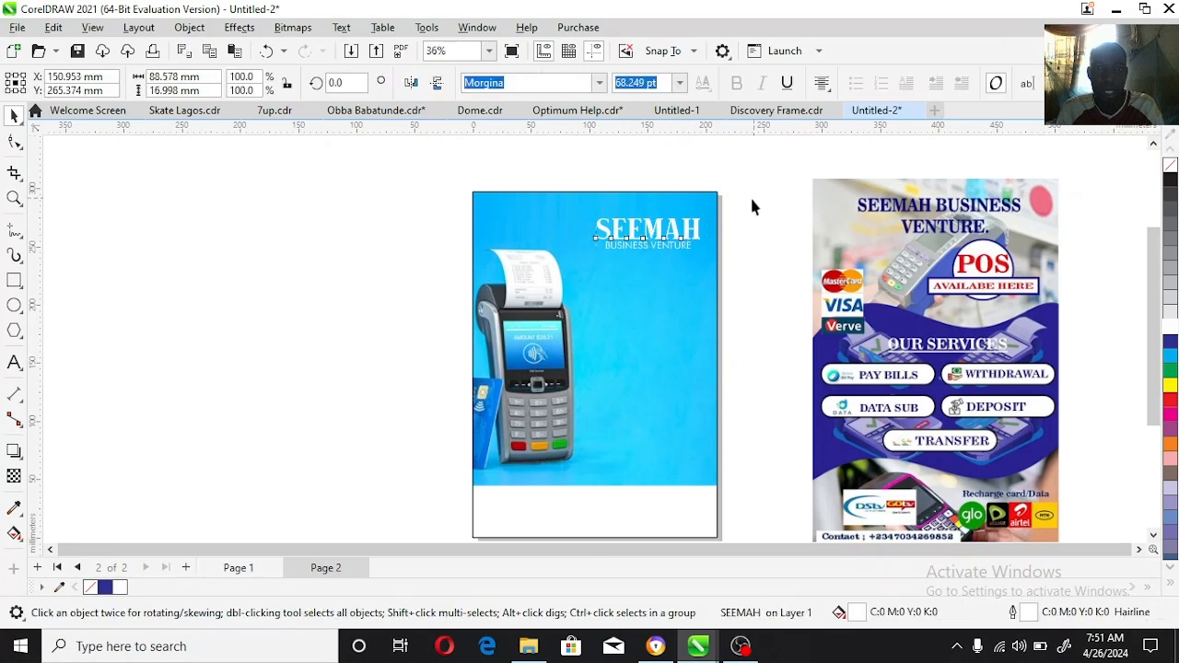
{"action": "left_click_drag", "start_coordinate": [752, 199], "coordinate": [561, 258]}
{"action": "left_click_drag", "start_coordinate": [593, 213], "coordinate": [572, 235]}
{"action": "left_click", "coordinate": [14, 198]}
{"action": "left_click_drag", "start_coordinate": [450, 184], "coordinate": [752, 344]}
{"action": "key", "text": "space"}
{"action": "left_click_drag", "start_coordinate": [716, 250], "coordinate": [723, 238]}
{"action": "left_click", "coordinate": [904, 234]}
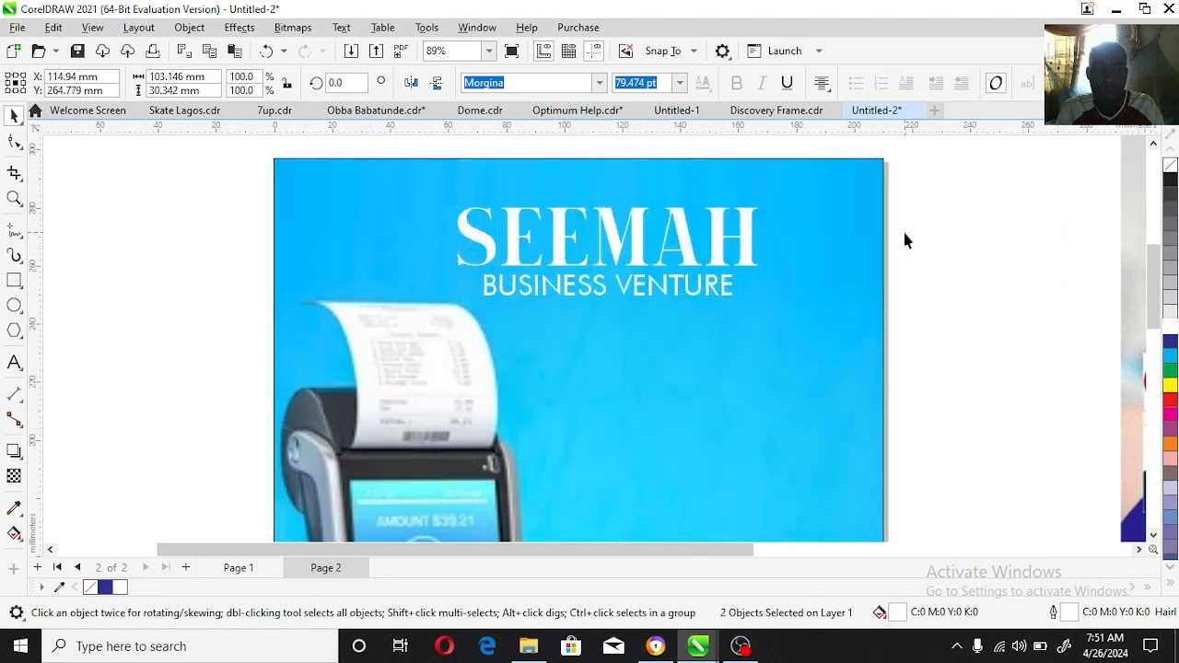
Step: Group the two title lines and centre the group horizontally on the page frame
{"action": "left_click_drag", "start_coordinate": [924, 180], "coordinate": [384, 317]}
{"action": "key", "text": "ctrl+g"}
{"action": "left_click", "coordinate": [688, 398], "text": "shift"}
{"action": "key", "text": "c"}
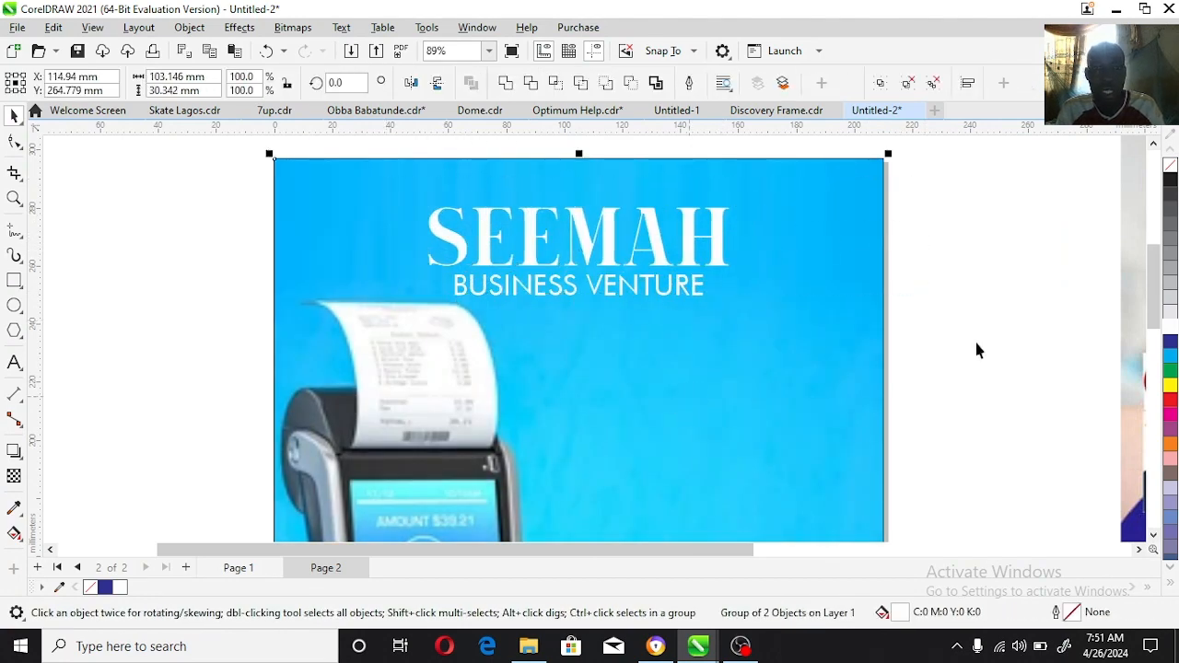
{"action": "left_click", "coordinate": [977, 350]}
{"action": "left_click", "coordinate": [19, 202]}
{"action": "right_click", "coordinate": [708, 346]}
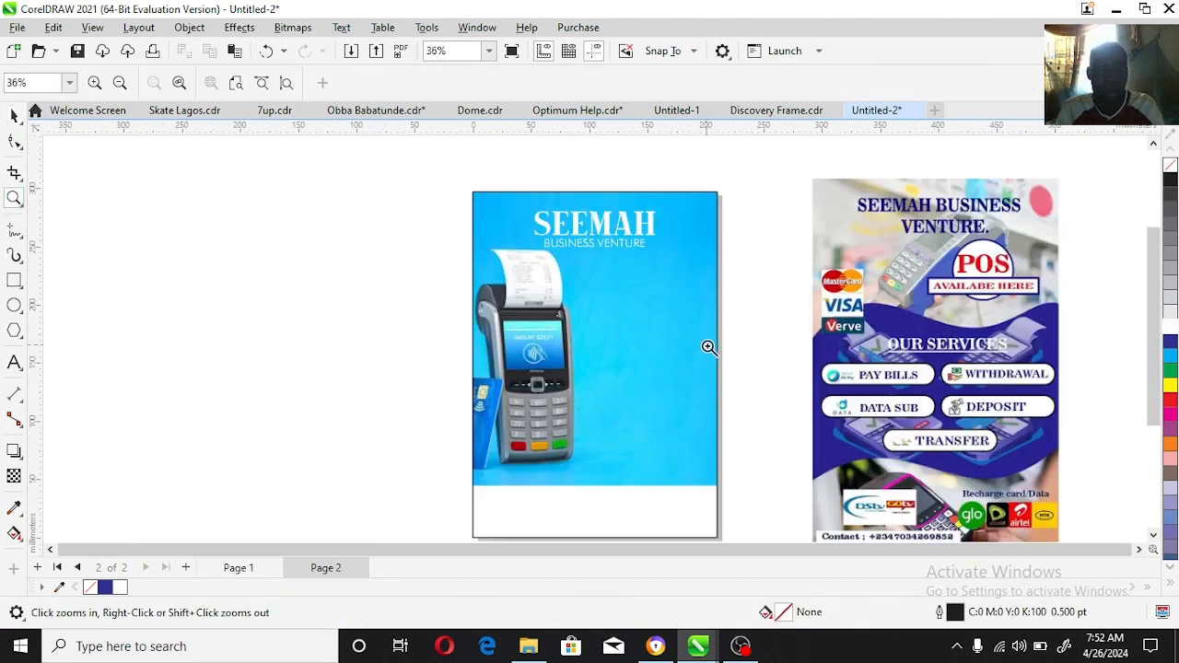
{"action": "key", "text": "space"}
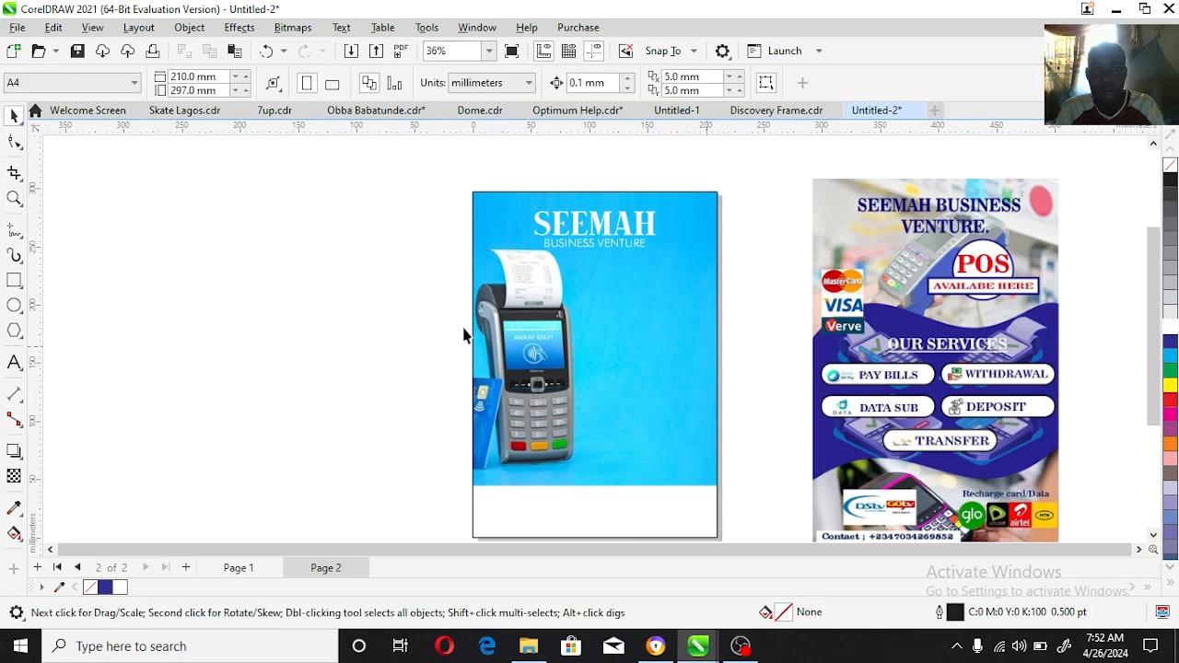
Step: Place a duplicate of the title group below the original, beside the terminal's receipt, and ungroup the copy
{"action": "left_click", "coordinate": [638, 222]}
{"action": "left_click", "coordinate": [641, 224]}
{"action": "left_click_drag", "start_coordinate": [642, 224], "coordinate": [692, 284]}
{"action": "right_click", "coordinate": [692, 284]}
{"action": "left_click", "coordinate": [689, 84]}
{"action": "left_click", "coordinate": [368, 213]}
Step: Replace the duplicate's SEEMAH text with "POS" and move its BUSINESS VENTURE line farther down the page
{"action": "left_click", "coordinate": [14, 362]}
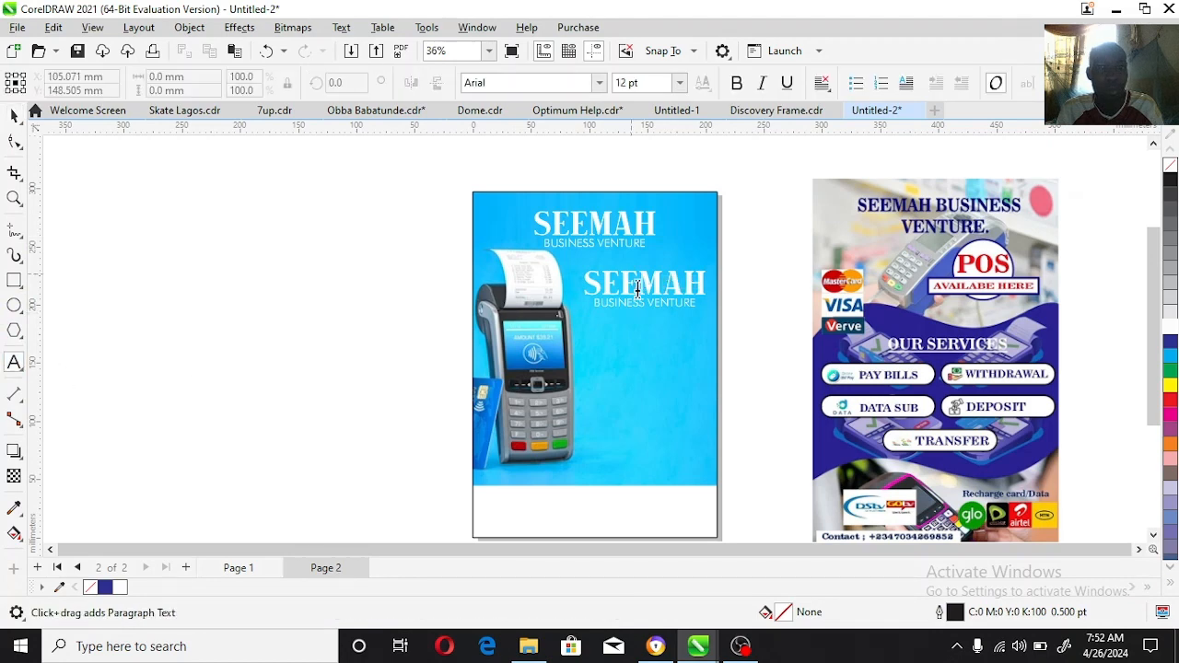
{"action": "left_click", "coordinate": [636, 289]}
{"action": "key", "text": "ctrl+a"}
{"action": "type", "text": "POS"}
{"action": "key", "text": "ctrl+space"}
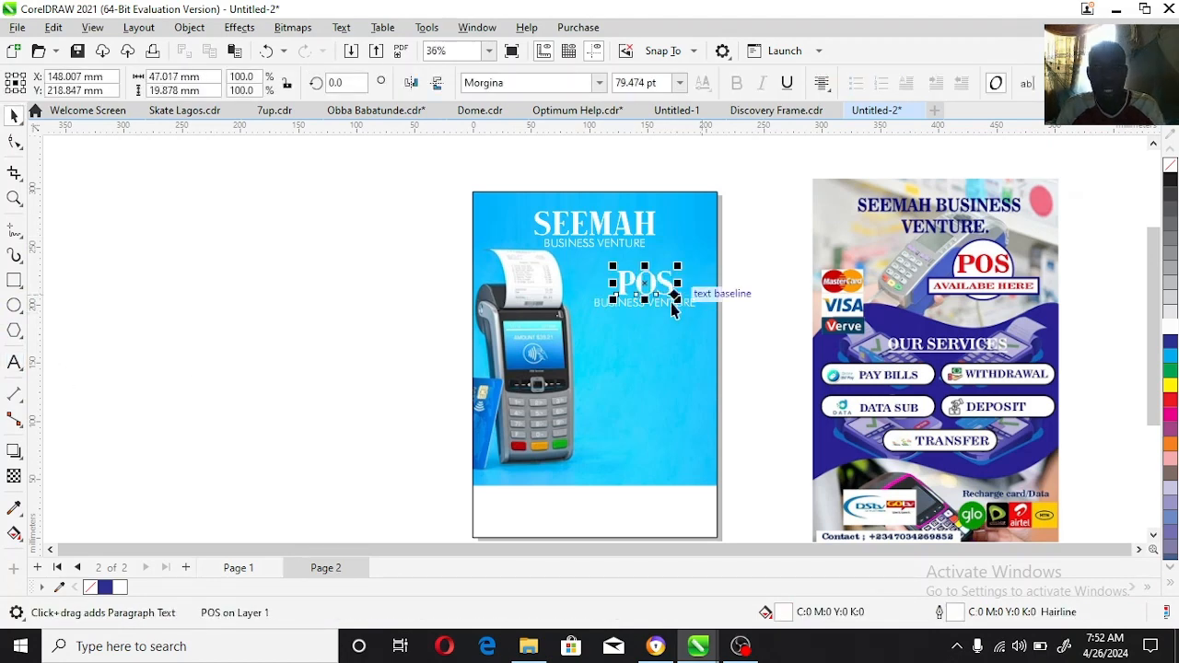
{"action": "left_click_drag", "start_coordinate": [687, 305], "coordinate": [688, 373]}
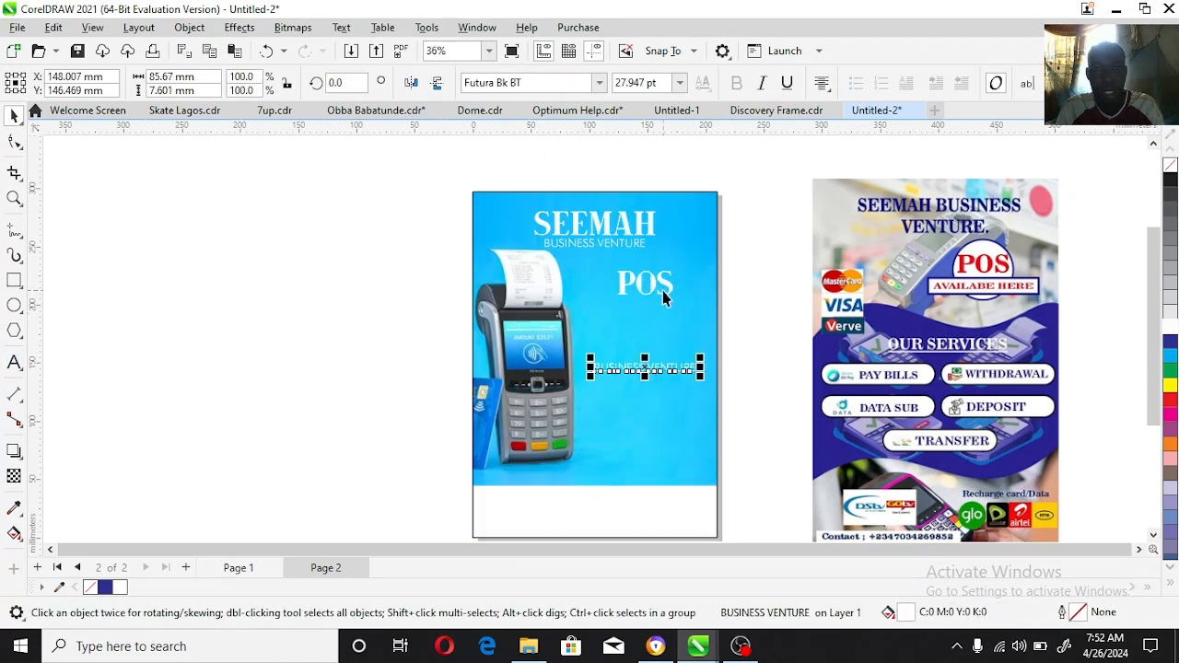
Step: Enlarge the POS text to about 174 pt, roughly 103 mm wide, and position it over the terminal's upper edge
{"action": "left_click", "coordinate": [661, 295]}
{"action": "left_click", "coordinate": [649, 285]}
{"action": "left_click_drag", "start_coordinate": [612, 302], "coordinate": [571, 365]}
{"action": "left_click_drag", "start_coordinate": [671, 291], "coordinate": [702, 269]}
{"action": "left_click", "coordinate": [735, 291]}
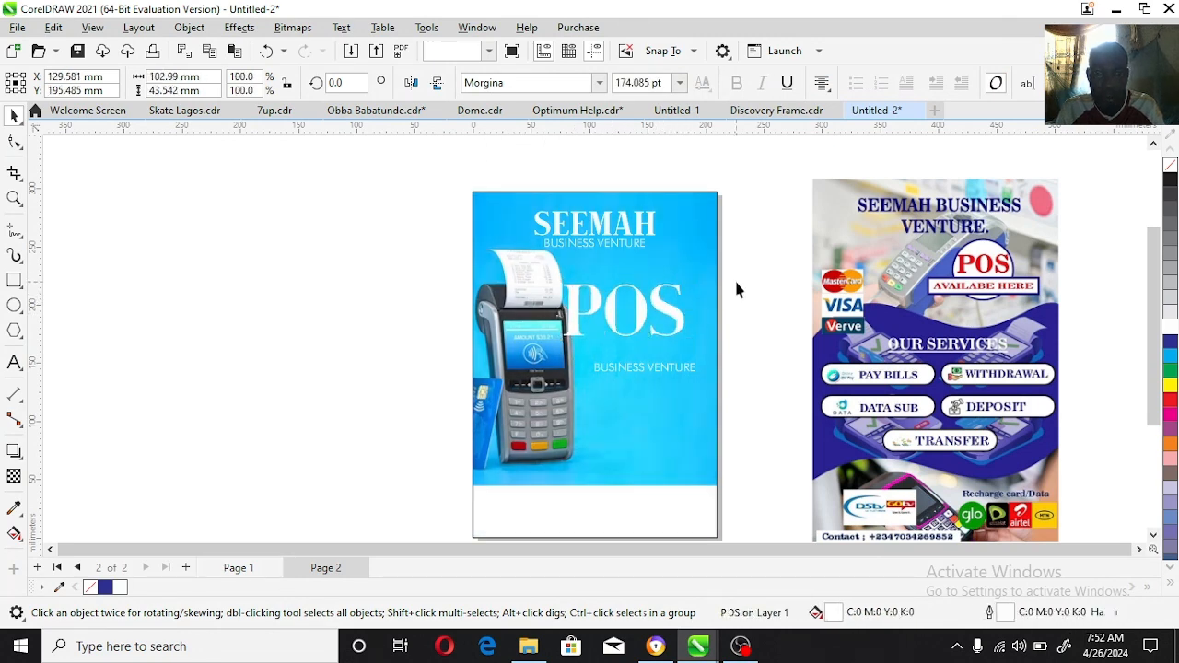
{"action": "left_click", "coordinate": [715, 325]}
{"action": "left_click", "coordinate": [729, 298]}
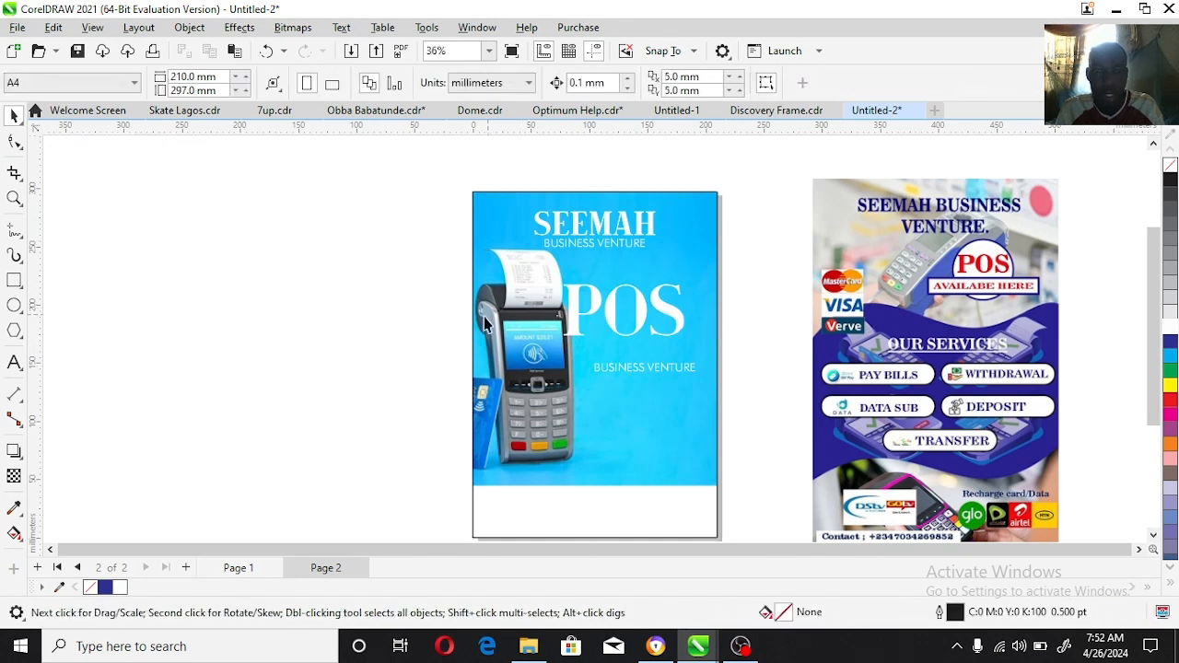
Step: Open the page frame's PowerClip contents, shrink the terminal photo to about 285 mm wide and align it with the frame's left edge
{"action": "left_click", "coordinate": [484, 316]}
{"action": "left_click", "coordinate": [735, 322]}
{"action": "double_click", "coordinate": [536, 348]}
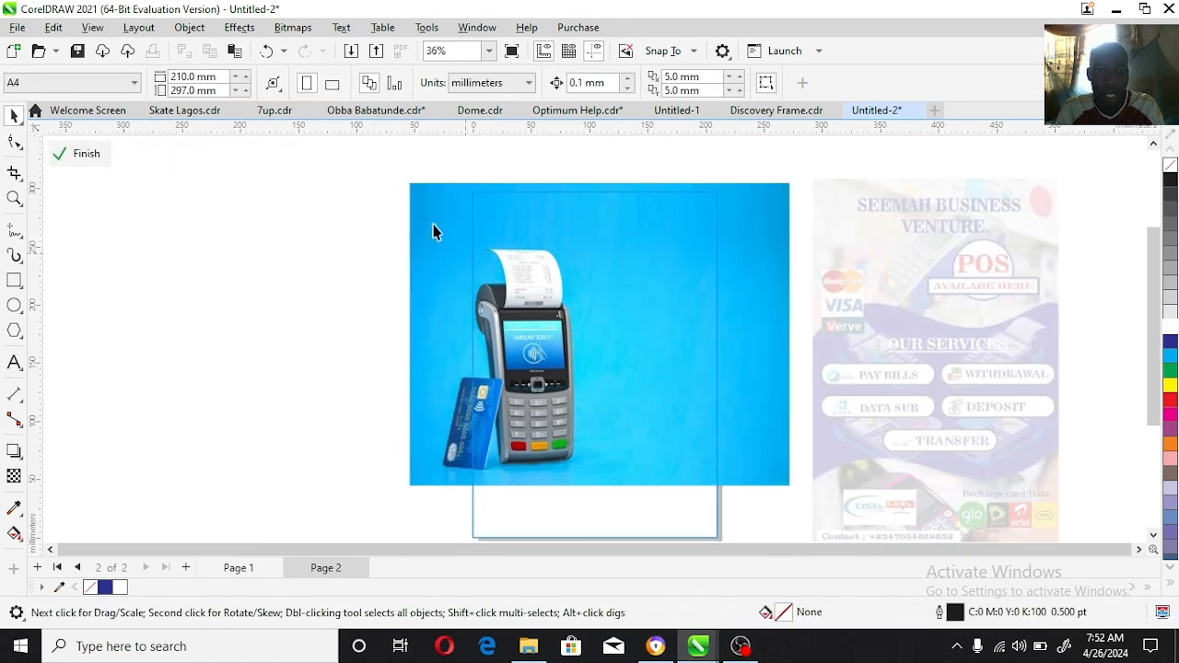
{"action": "left_click_drag", "start_coordinate": [859, 517], "coordinate": [860, 519]}
{"action": "left_click_drag", "start_coordinate": [764, 453], "coordinate": [819, 443]}
{"action": "left_click_drag", "start_coordinate": [849, 481], "coordinate": [805, 442]}
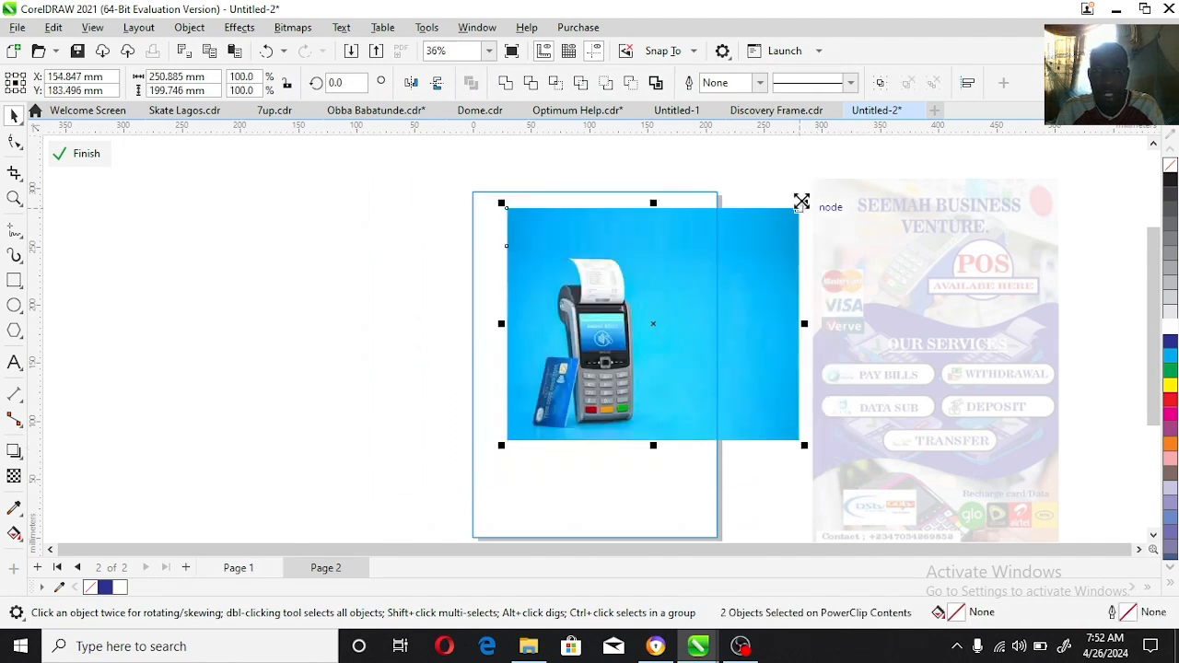
{"action": "left_click_drag", "start_coordinate": [802, 204], "coordinate": [821, 190]}
{"action": "left_click_drag", "start_coordinate": [708, 278], "coordinate": [691, 308]}
Step: Stretch the blue strip above the terminal upward to about 110 mm high and convert it with the photo into one bitmap
{"action": "left_click", "coordinate": [566, 232]}
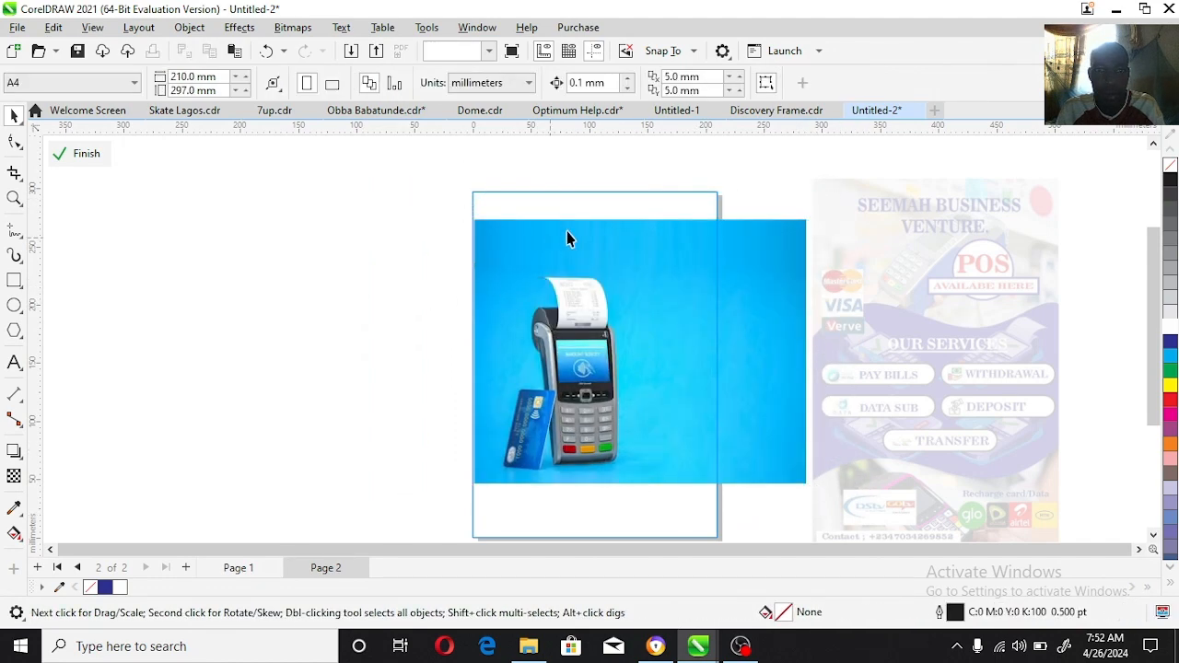
{"action": "left_click_drag", "start_coordinate": [640, 212], "coordinate": [640, 135]}
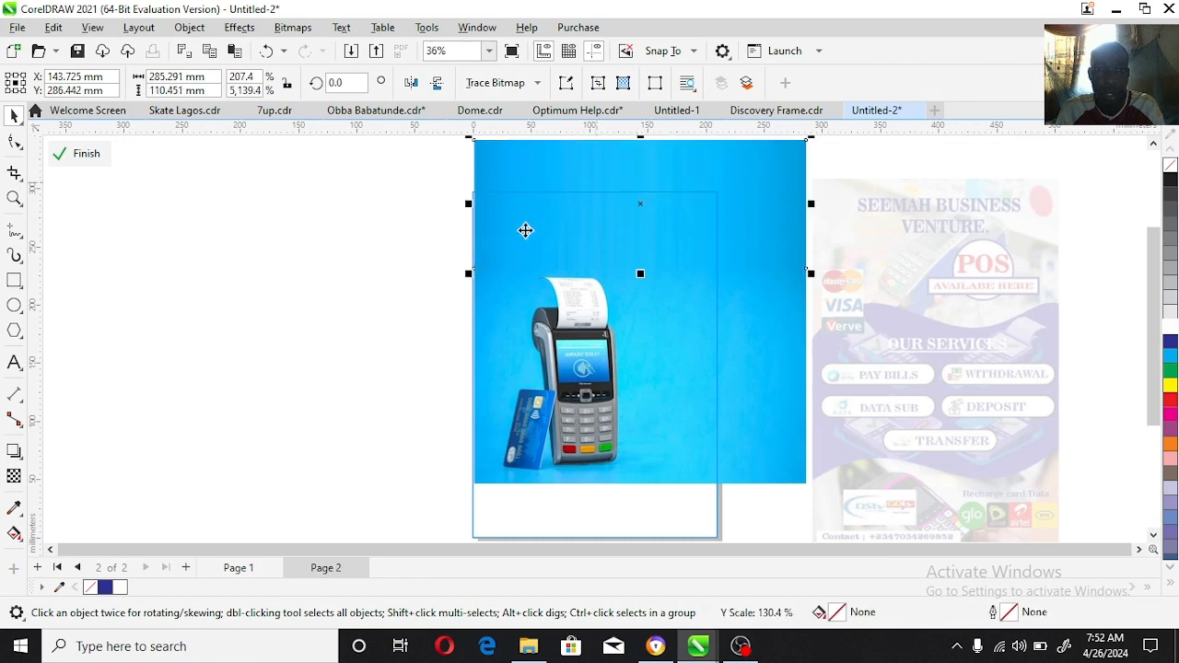
{"action": "left_click", "coordinate": [608, 359], "text": "shift"}
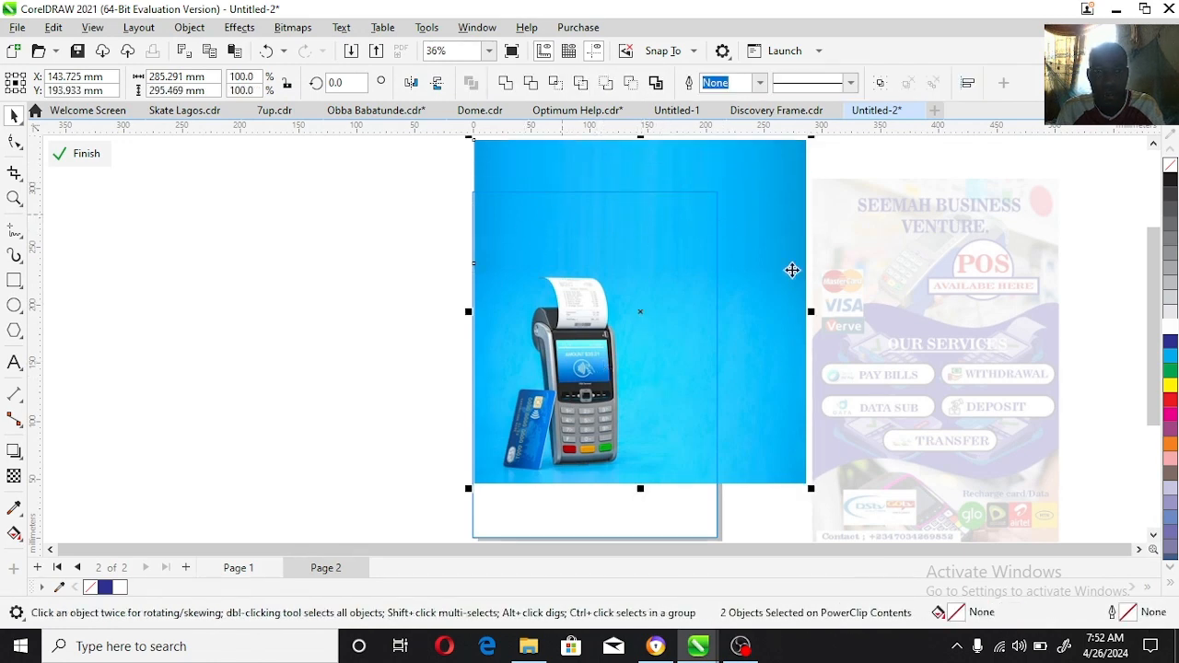
{"action": "key", "text": "alt+b"}
{"action": "key", "text": "c"}
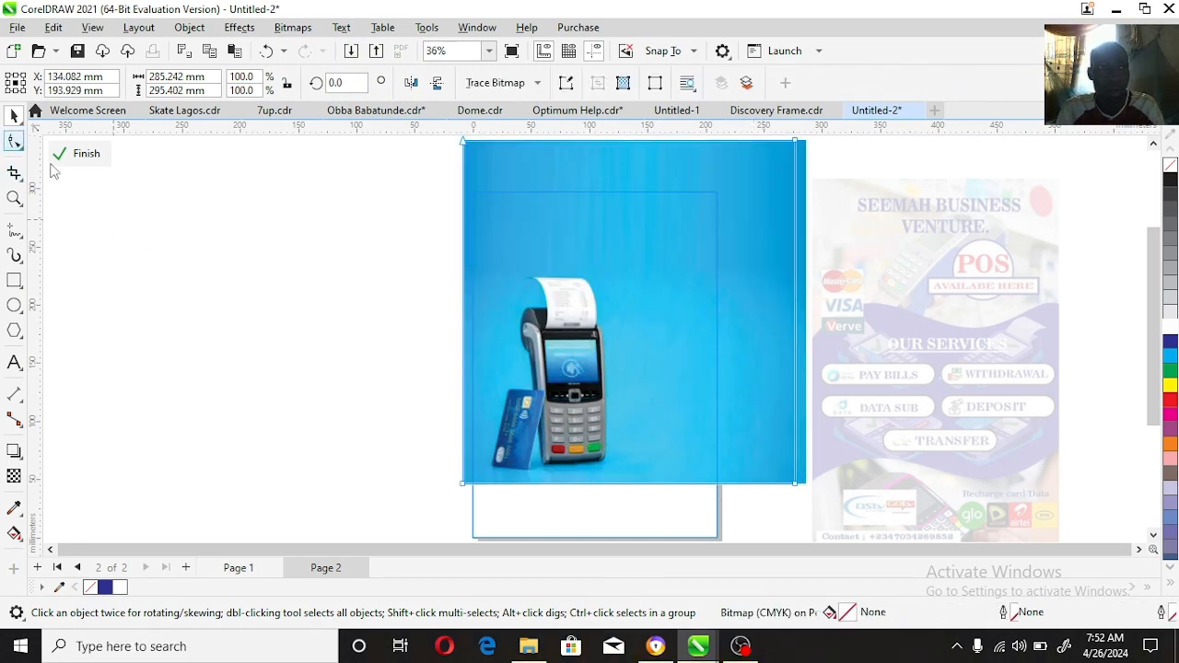
Step: Trim a copy of the bitmap to a narrow strip at the photo's left edge and stretch it leftward to about 133 mm wide
{"action": "left_click", "coordinate": [14, 141]}
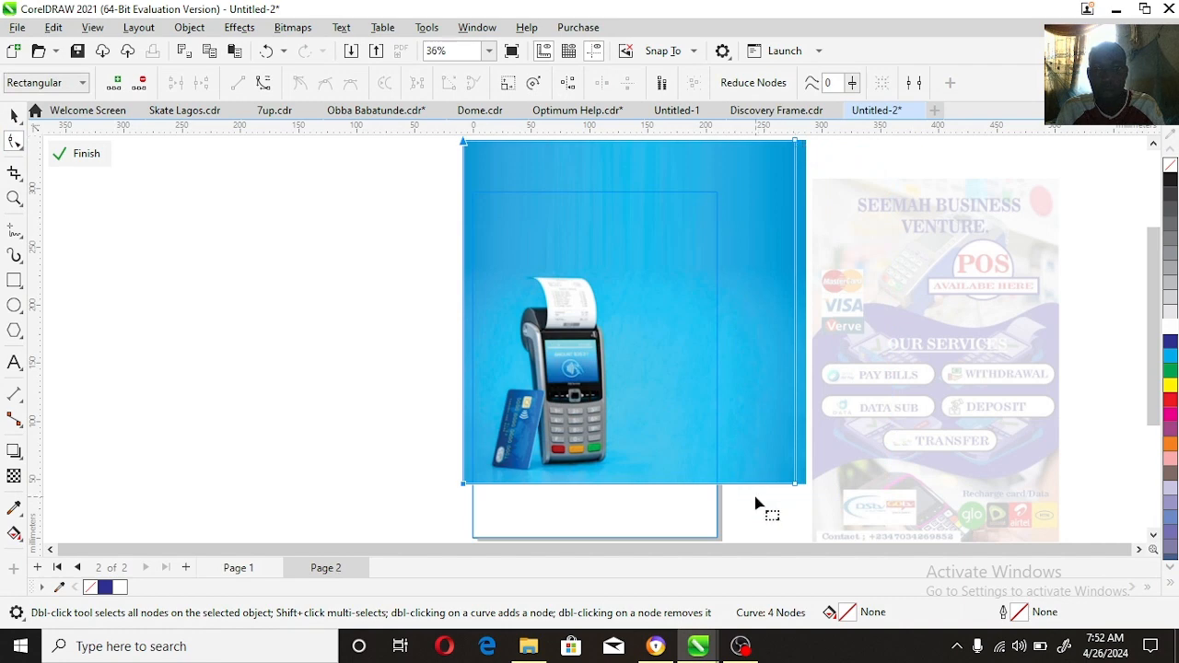
{"action": "scroll", "coordinate": [858, 153], "scroll_direction": "up", "scroll_amount": 1}
{"action": "left_click_drag", "start_coordinate": [805, 181], "coordinate": [479, 200]}
{"action": "key", "text": "space"}
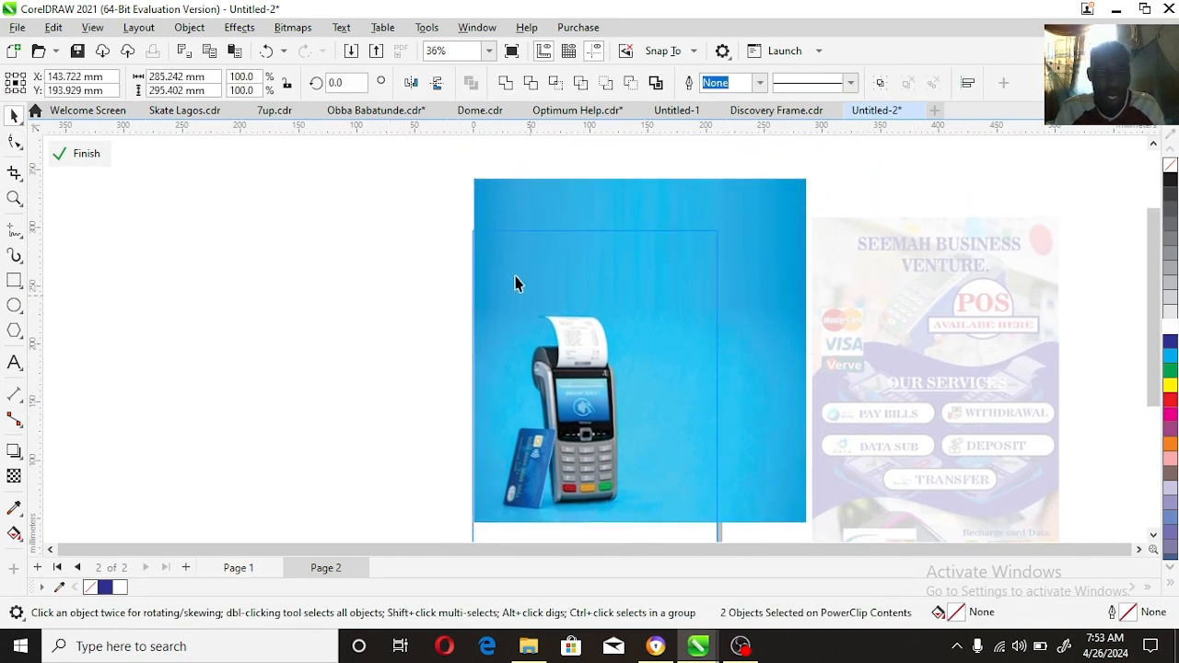
{"action": "left_click", "coordinate": [489, 242]}
{"action": "left_click_drag", "start_coordinate": [476, 341], "coordinate": [333, 350]}
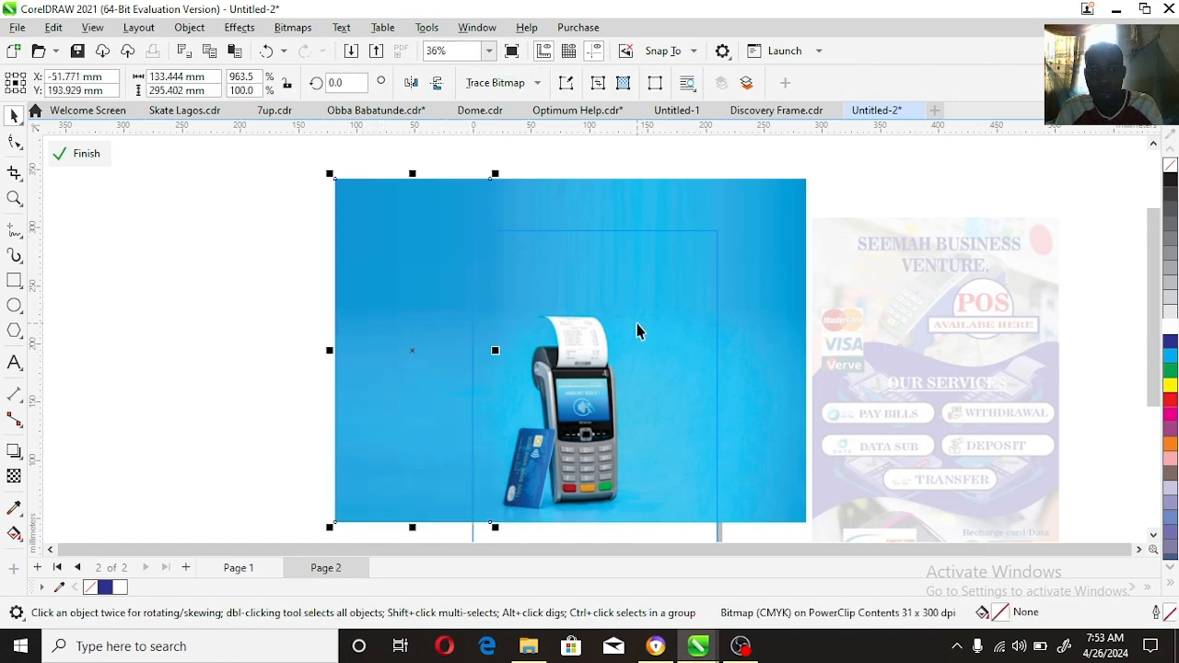
Step: Shift both background pieces to the right and scale them together to about 316 mm wide
{"action": "left_click", "coordinate": [636, 324], "text": "shift"}
{"action": "left_click_drag", "start_coordinate": [631, 342], "coordinate": [678, 345]}
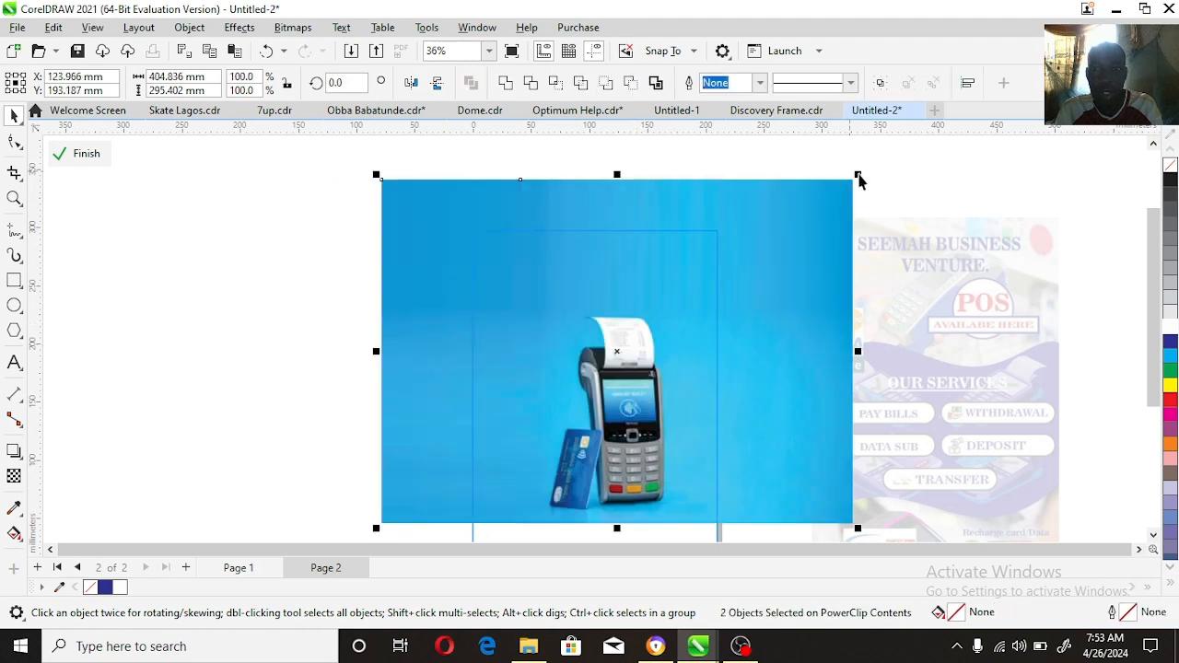
{"action": "left_click_drag", "start_coordinate": [859, 181], "coordinate": [807, 215]}
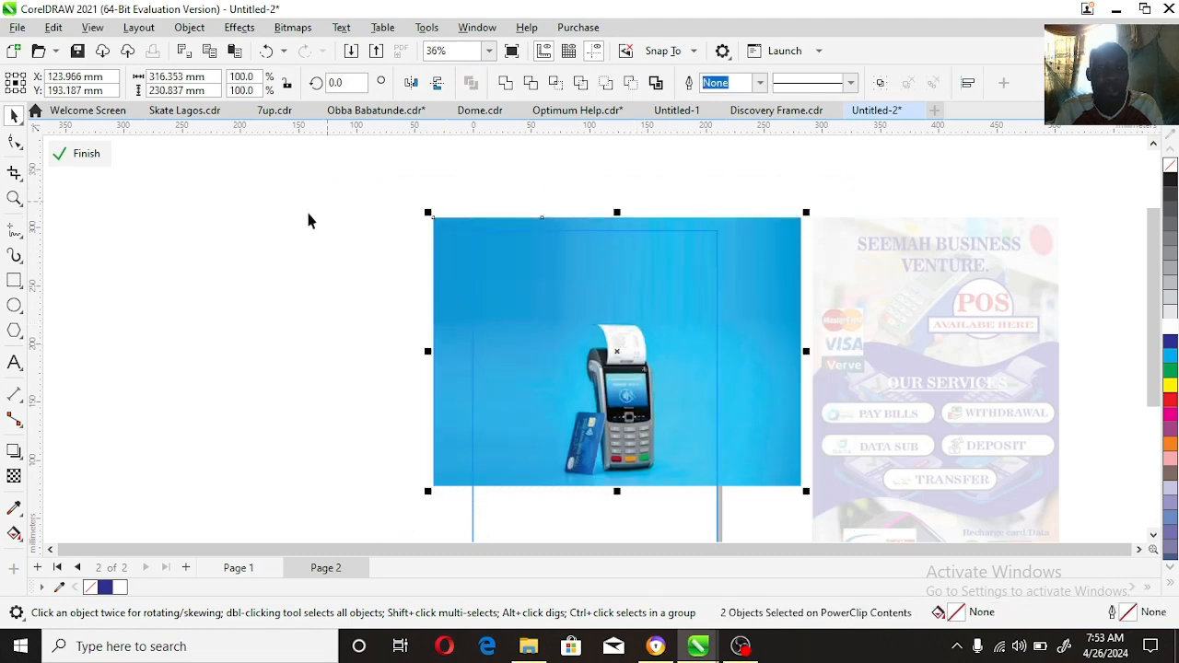
Step: Move the background left to bring the terminal near the page centre, shrink it slightly and finish editing the PowerClip
{"action": "left_click", "coordinate": [14, 198]}
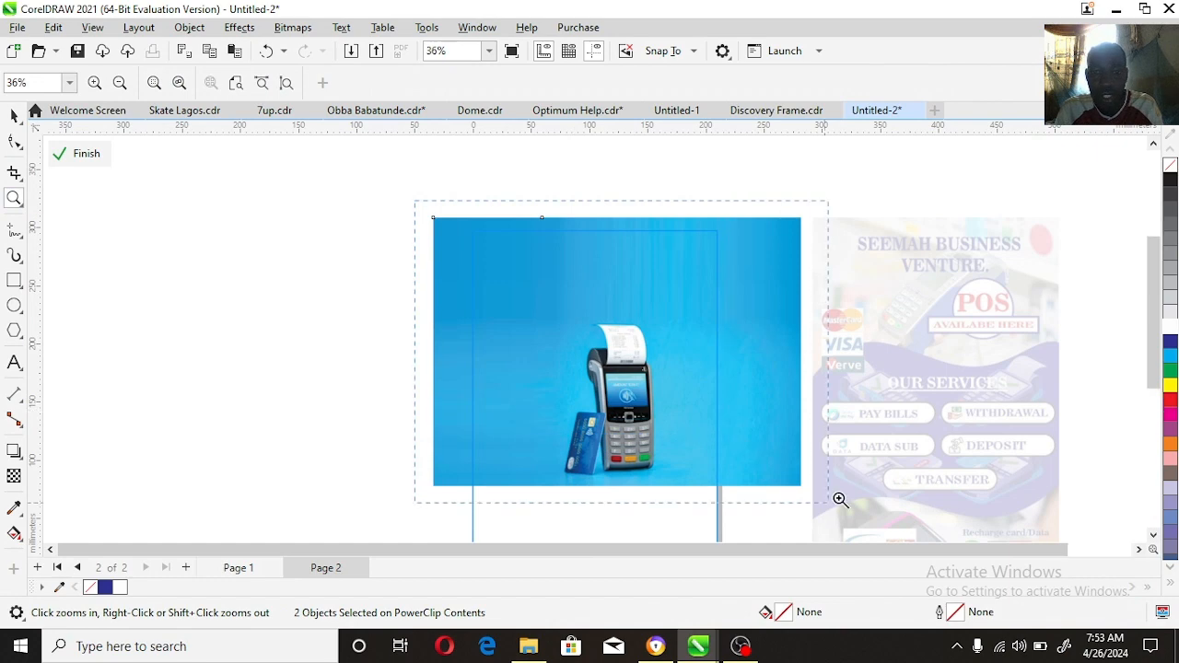
{"action": "left_click", "coordinate": [837, 417]}
{"action": "key", "text": "space"}
{"action": "left_click_drag", "start_coordinate": [575, 355], "coordinate": [551, 358]}
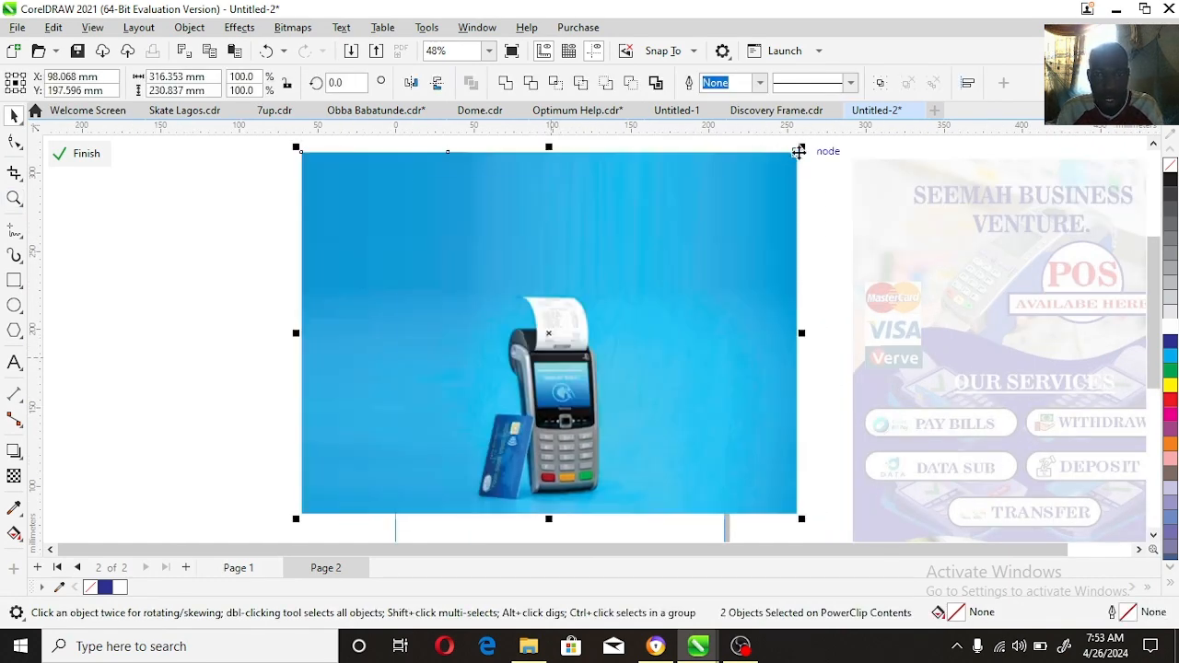
{"action": "left_click_drag", "start_coordinate": [801, 149], "coordinate": [800, 173]}
{"action": "left_click", "coordinate": [800, 192], "text": "ctrl"}
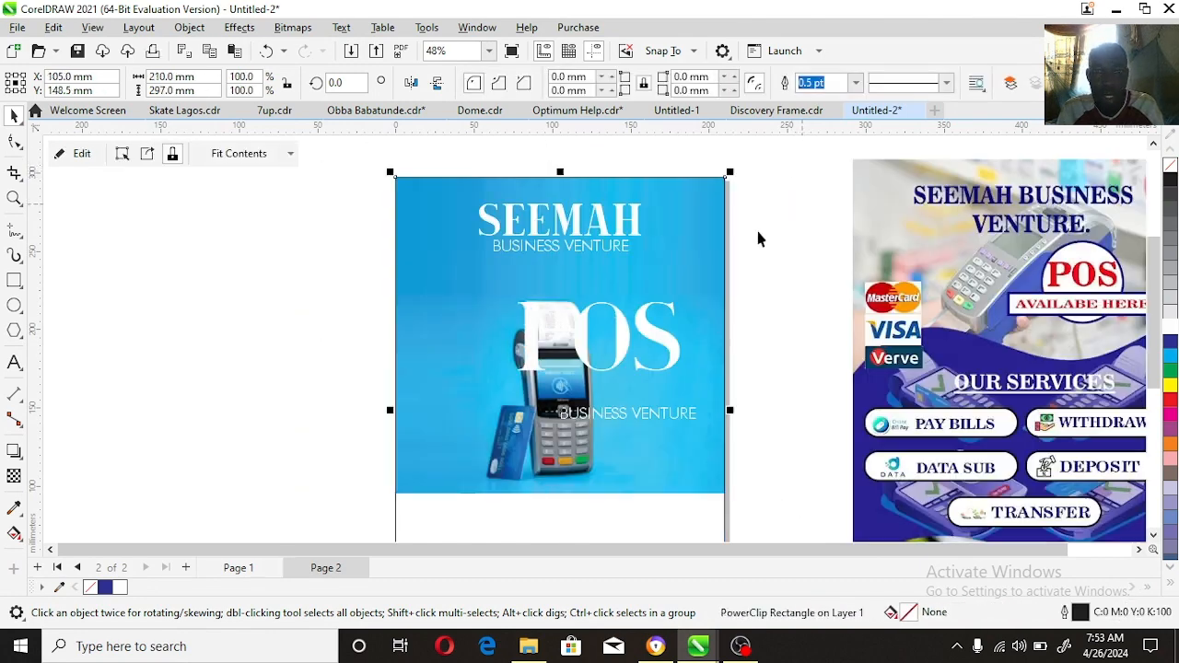
Step: Enlarge the POS text to about 284 pt, roughly 168 mm wide, and position it across the terminal below the title
{"action": "left_click_drag", "start_coordinate": [626, 361], "coordinate": [570, 379]}
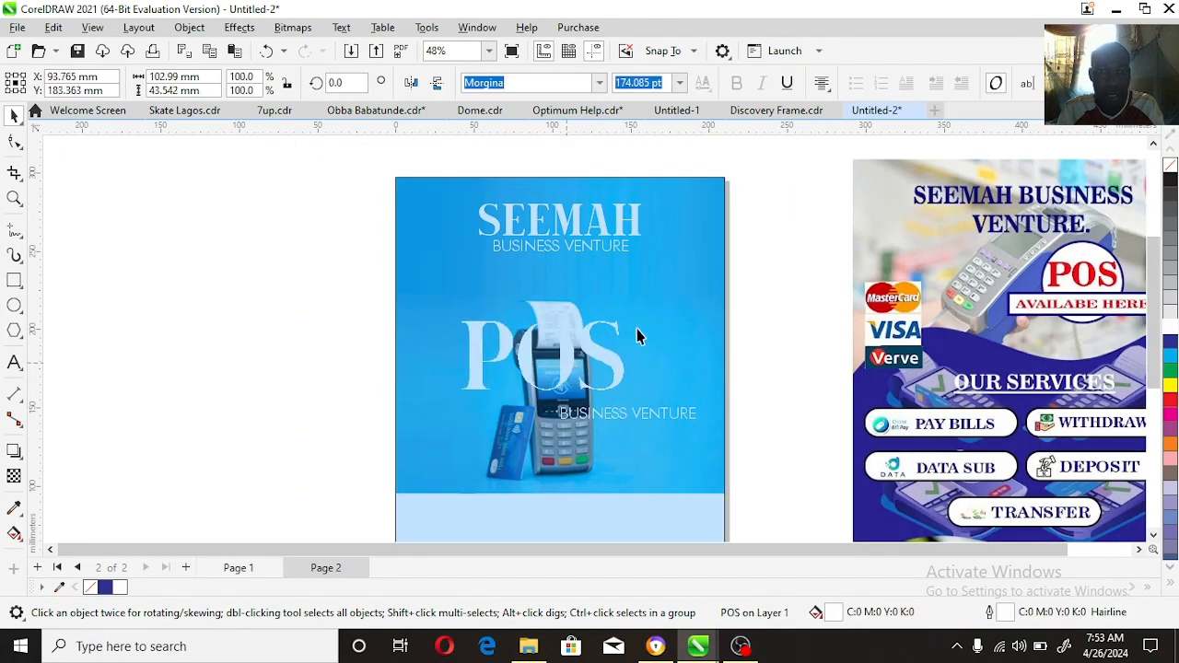
{"action": "left_click_drag", "start_coordinate": [630, 316], "coordinate": [682, 255]}
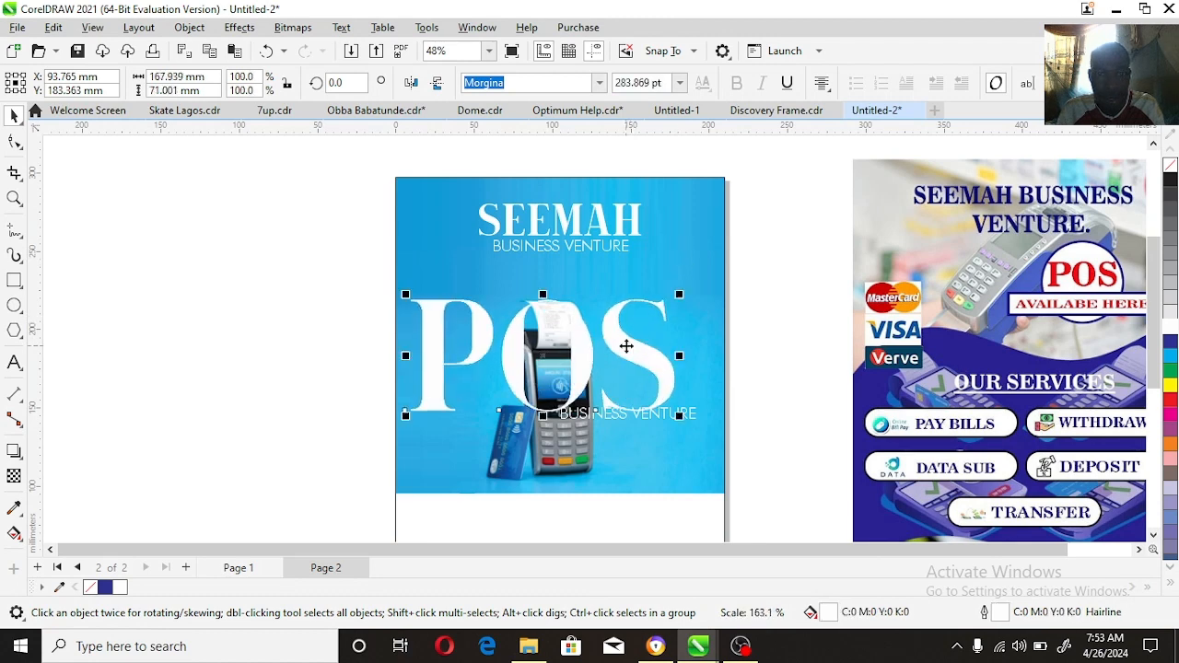
{"action": "left_click_drag", "start_coordinate": [642, 336], "coordinate": [637, 329]}
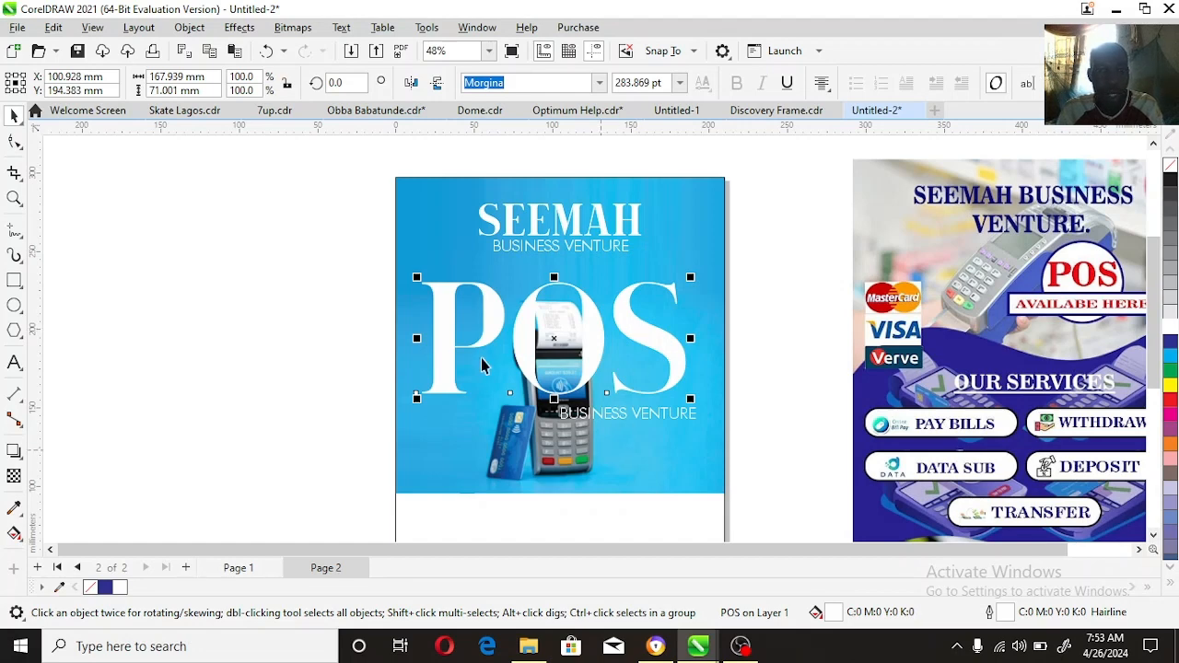
Step: Tighten the letter spacing of the POS text so its characters sit closer together
{"action": "left_click", "coordinate": [21, 134]}
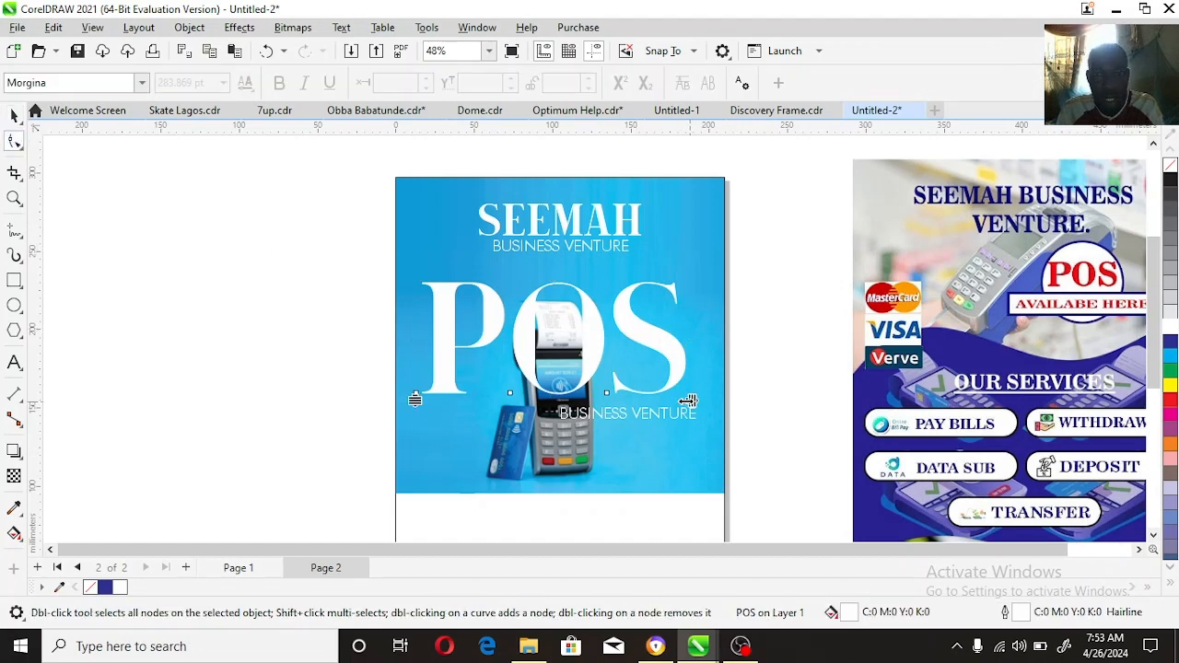
{"action": "left_click_drag", "start_coordinate": [686, 400], "coordinate": [664, 396]}
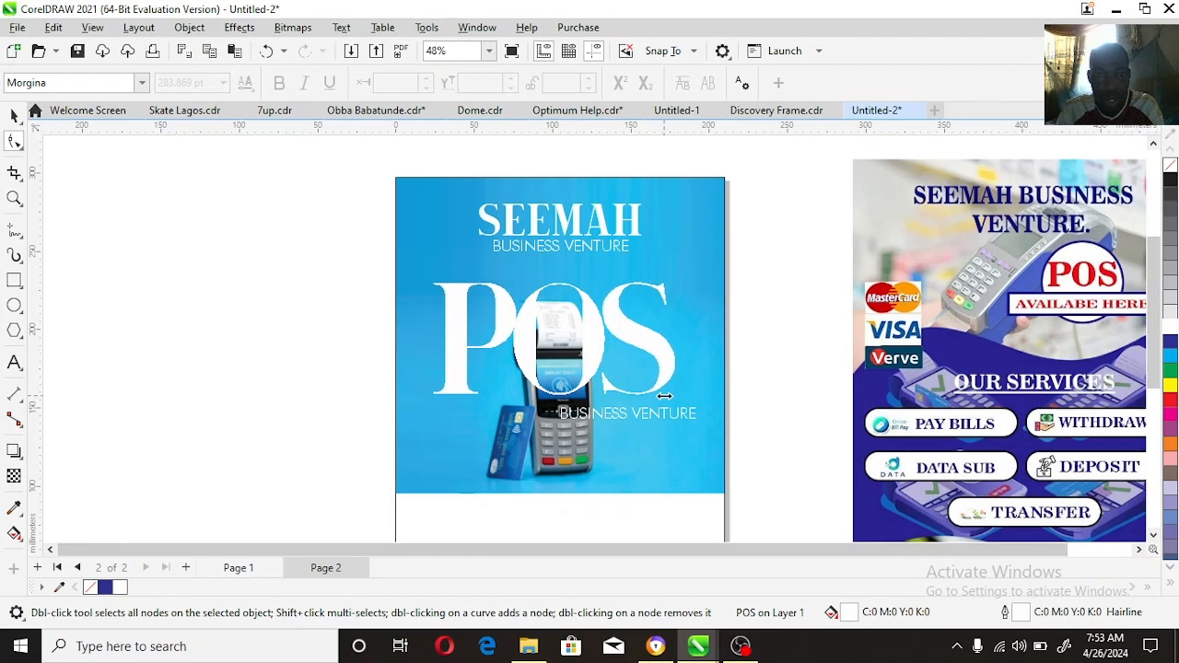
{"action": "key", "text": "space"}
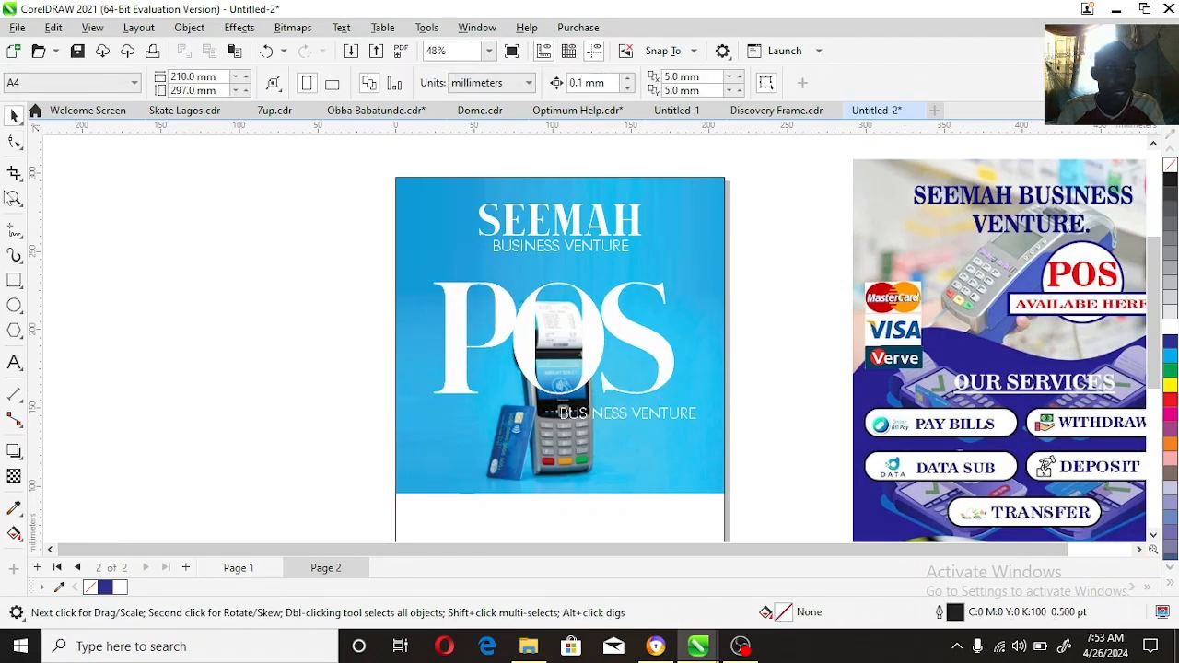
Step: Move the lower BUSINESS VENTURE line beneath the P of POS and replace its text with "AVAILABLE"
{"action": "key", "text": "z"}
{"action": "left_click_drag", "start_coordinate": [392, 283], "coordinate": [774, 519]}
{"action": "right_click", "coordinate": [694, 395]}
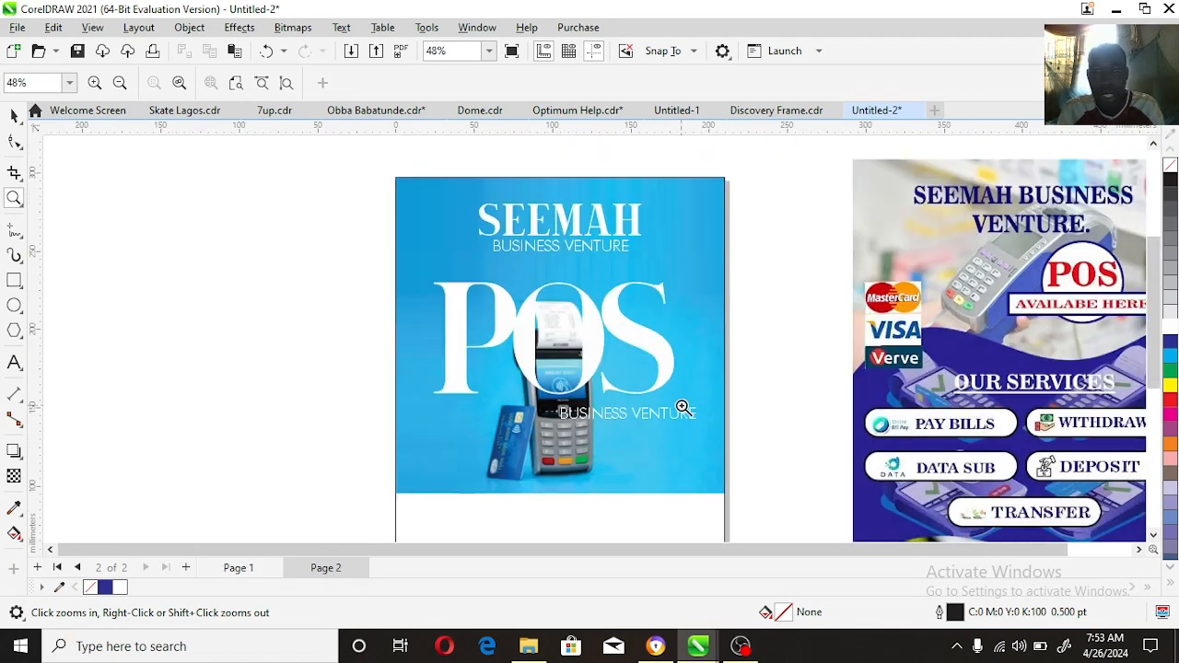
{"action": "key", "text": "space"}
{"action": "left_click_drag", "start_coordinate": [630, 415], "coordinate": [514, 414]}
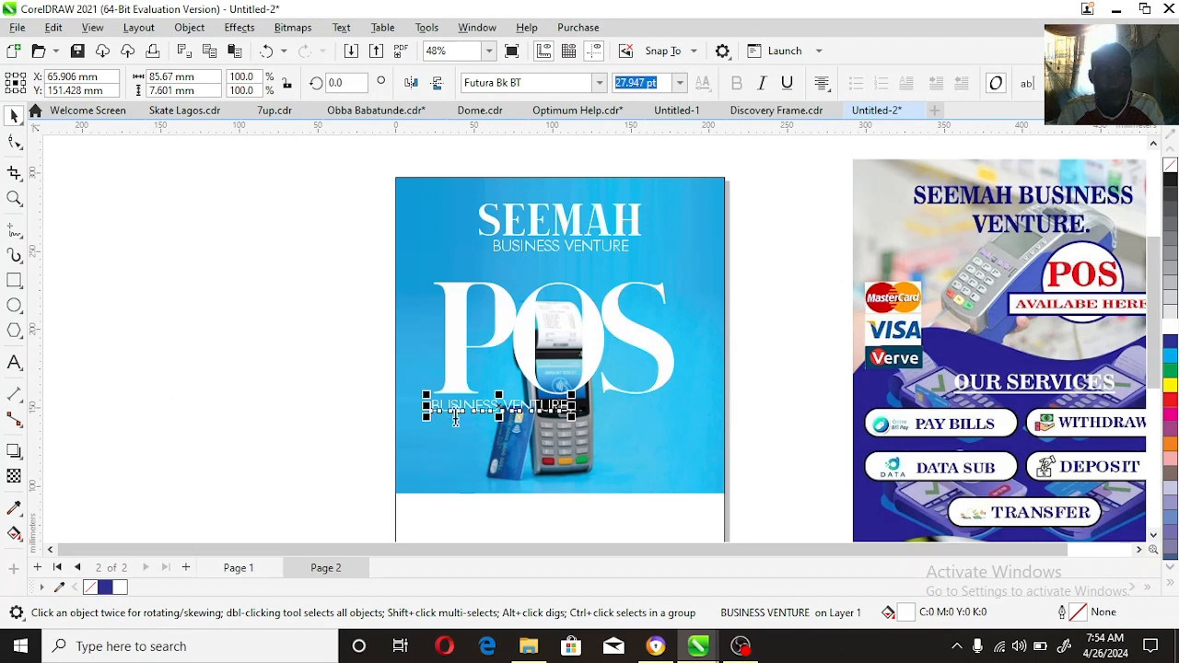
{"action": "double_click", "coordinate": [455, 419]}
{"action": "key", "text": "ctrl+a"}
{"action": "type", "text": "AVAILA"}
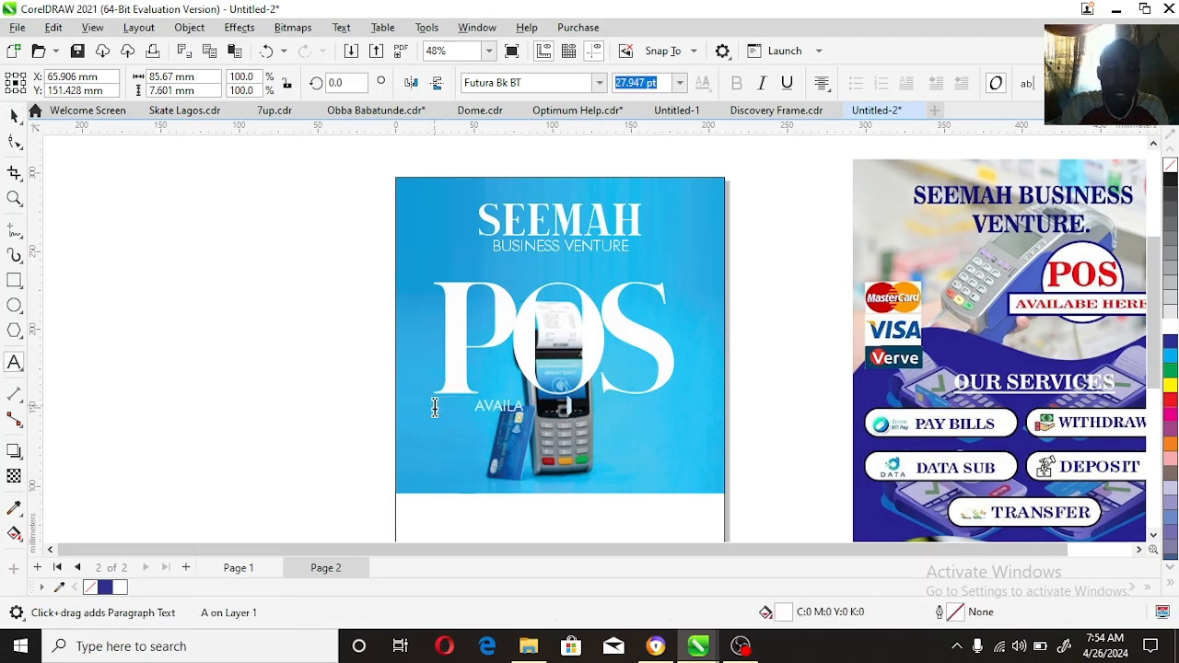
{"action": "type", "text": "BLE"}
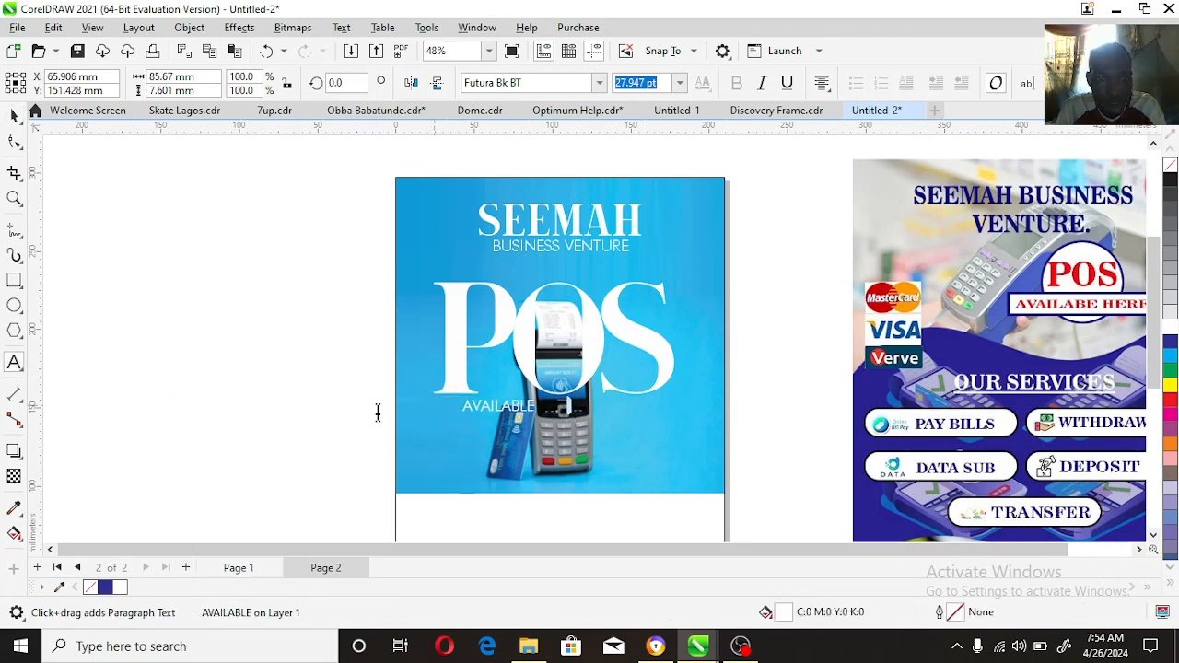
{"action": "key", "text": "ctrl+space"}
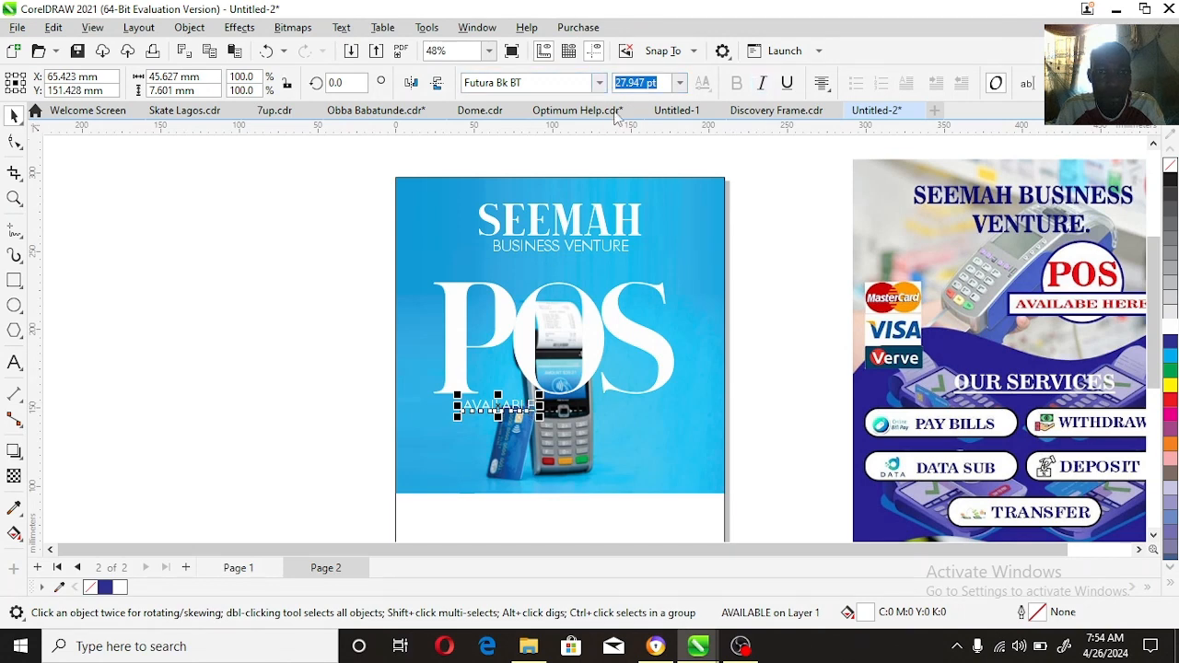
Step: Set AVAILABLE in Consolas Bold, enlarge it to 32.85 pt and place a duplicate on the same line beneath the S
{"action": "left_click", "coordinate": [598, 83]}
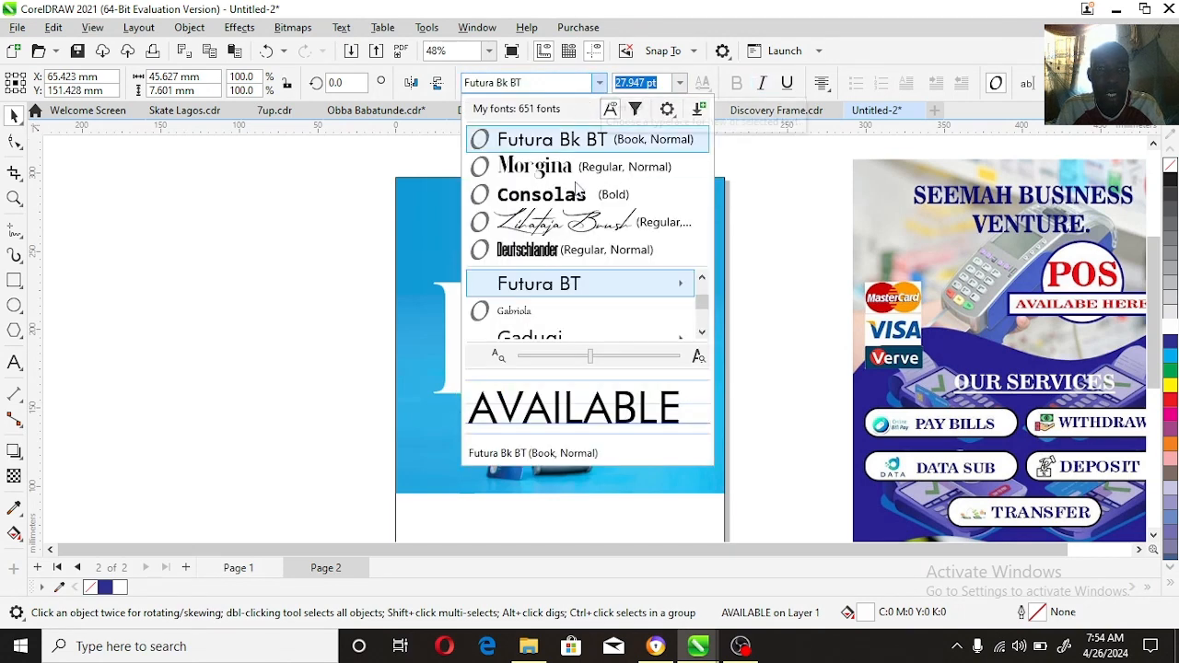
{"action": "left_click", "coordinate": [577, 193]}
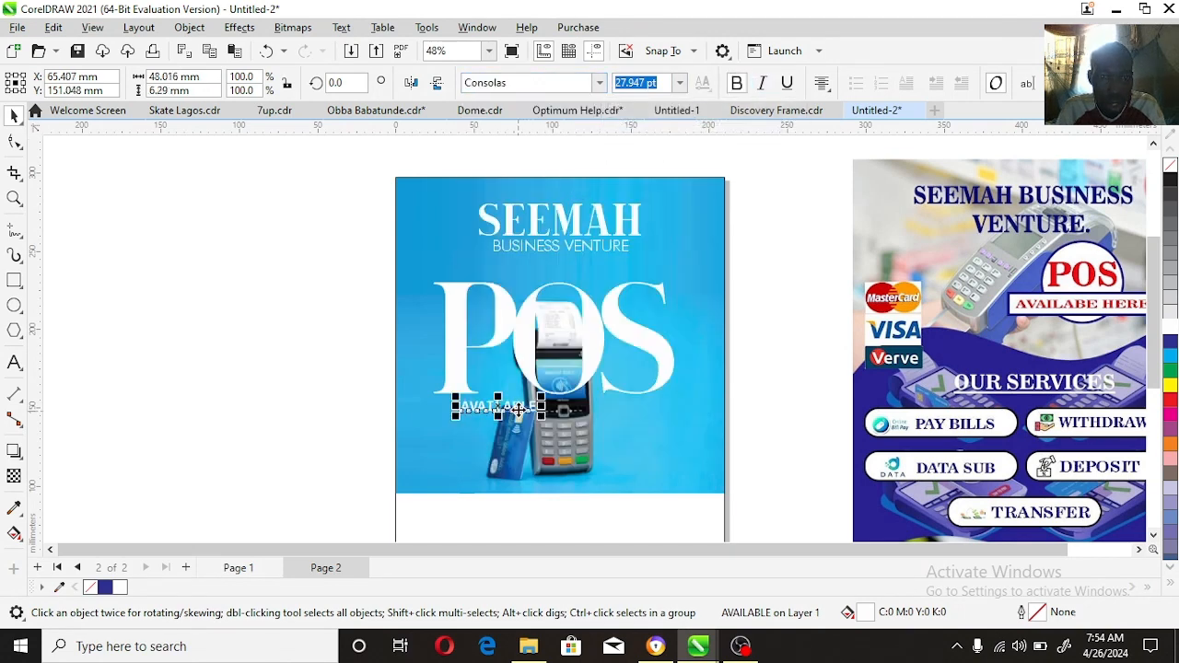
{"action": "left_click_drag", "start_coordinate": [497, 410], "coordinate": [670, 429]}
Step: Replace the duplicate's text with "HERE" and move it closer to the terminal
{"action": "left_click", "coordinate": [14, 362]}
{"action": "key", "text": "ctrl+a"}
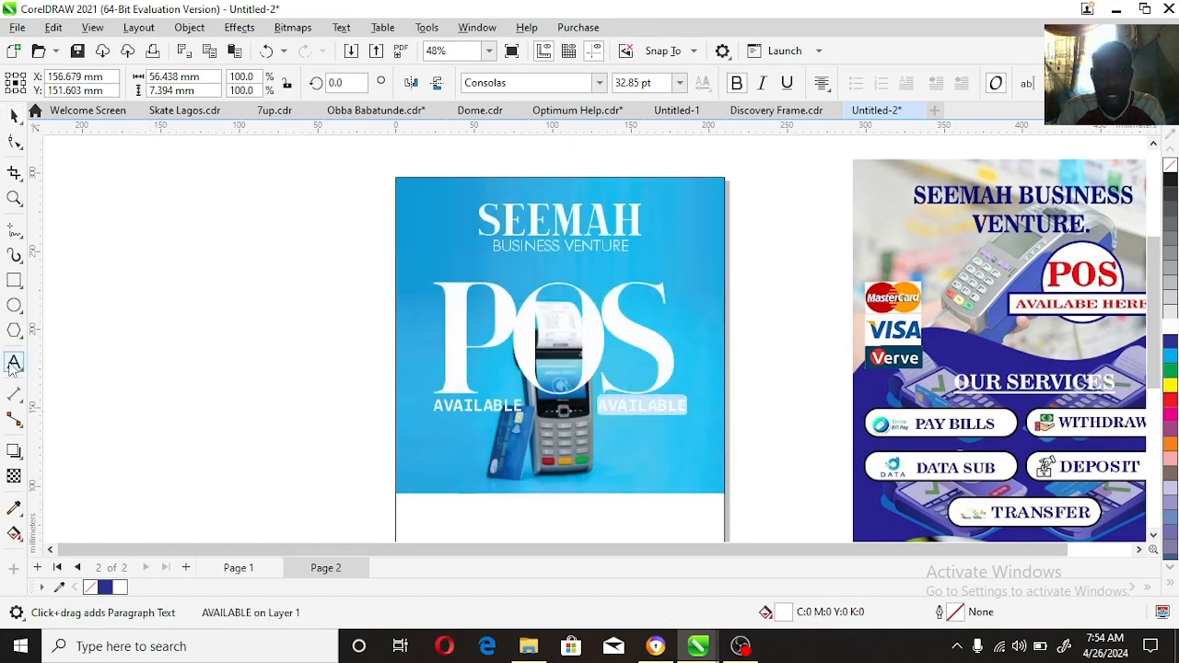
{"action": "type", "text": "HERE"}
{"action": "key", "text": "ctrl+space"}
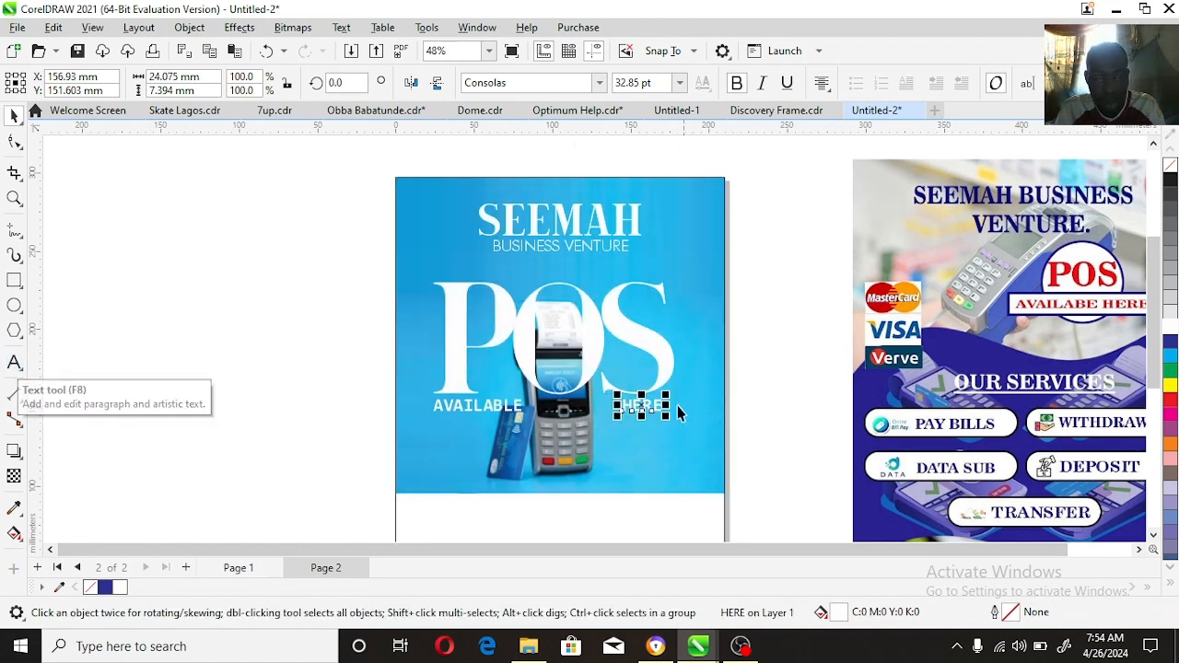
{"action": "left_click_drag", "start_coordinate": [655, 413], "coordinate": [636, 415]}
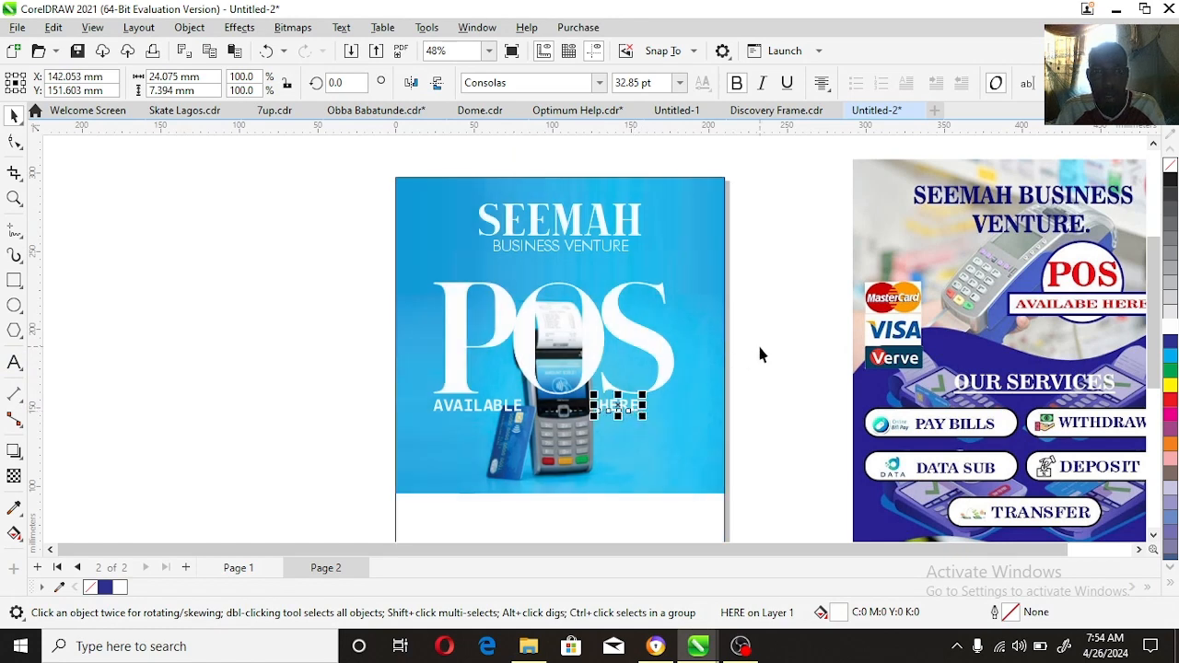
{"action": "key", "text": "Escape"}
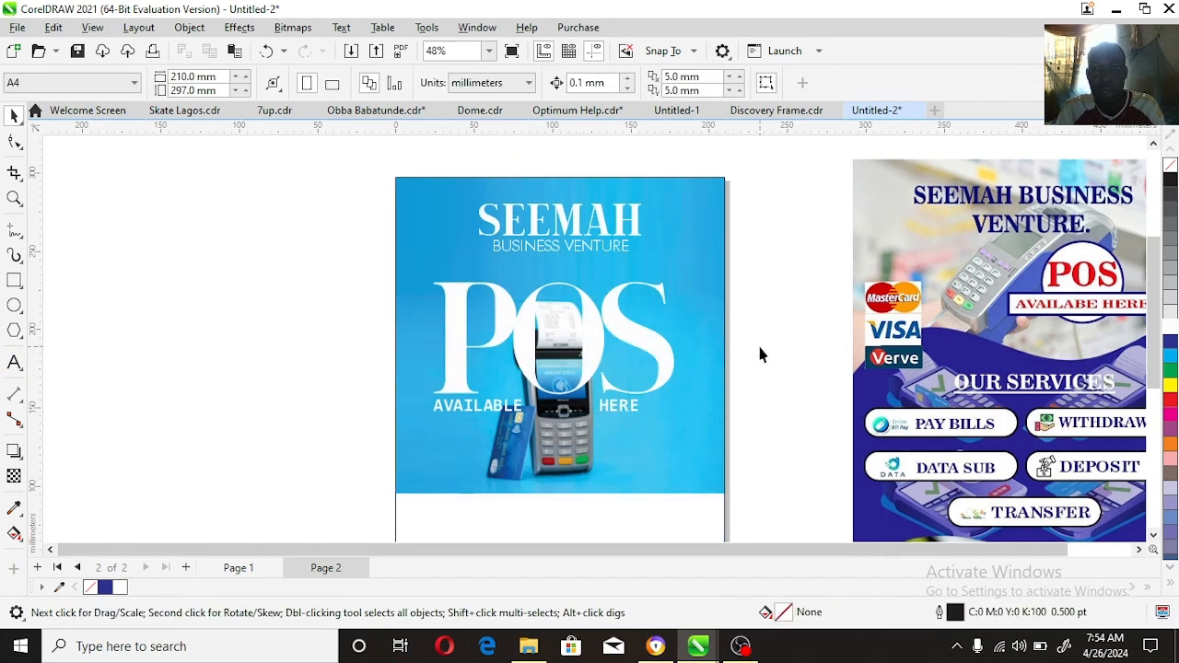
Step: Remove the black outline from the A4 page frame holding the blue background
{"action": "left_click", "coordinate": [14, 198]}
{"action": "right_click", "coordinate": [700, 410]}
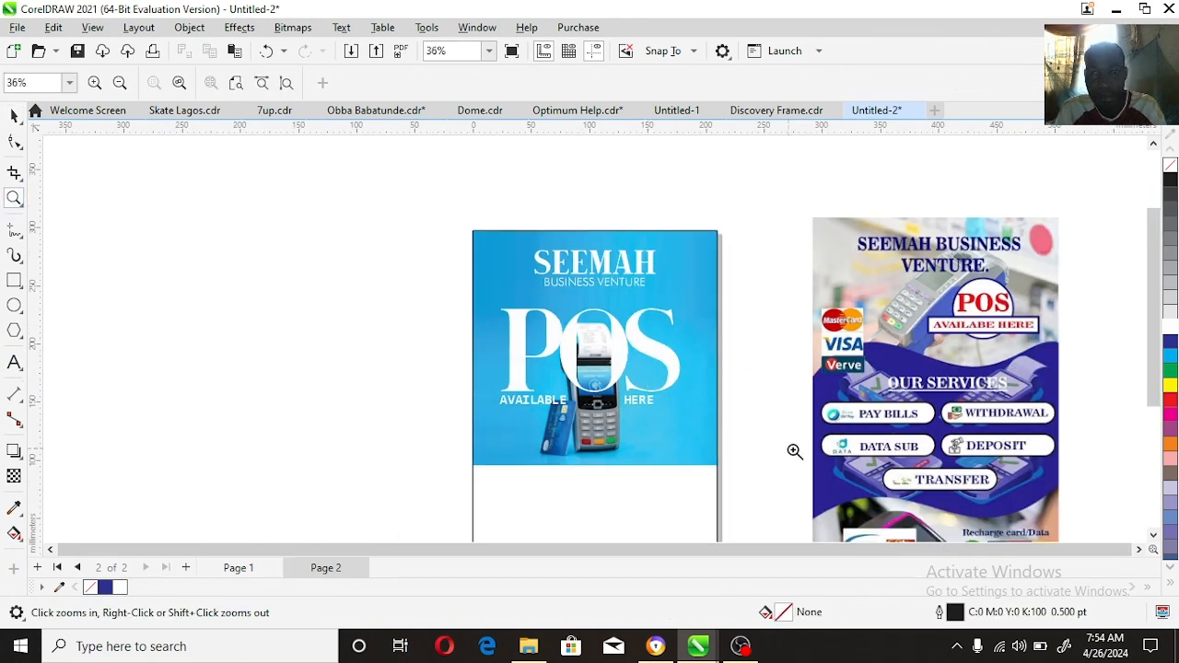
{"action": "right_click", "coordinate": [559, 381]}
{"action": "left_click_drag", "start_coordinate": [840, 471], "coordinate": [841, 470]}
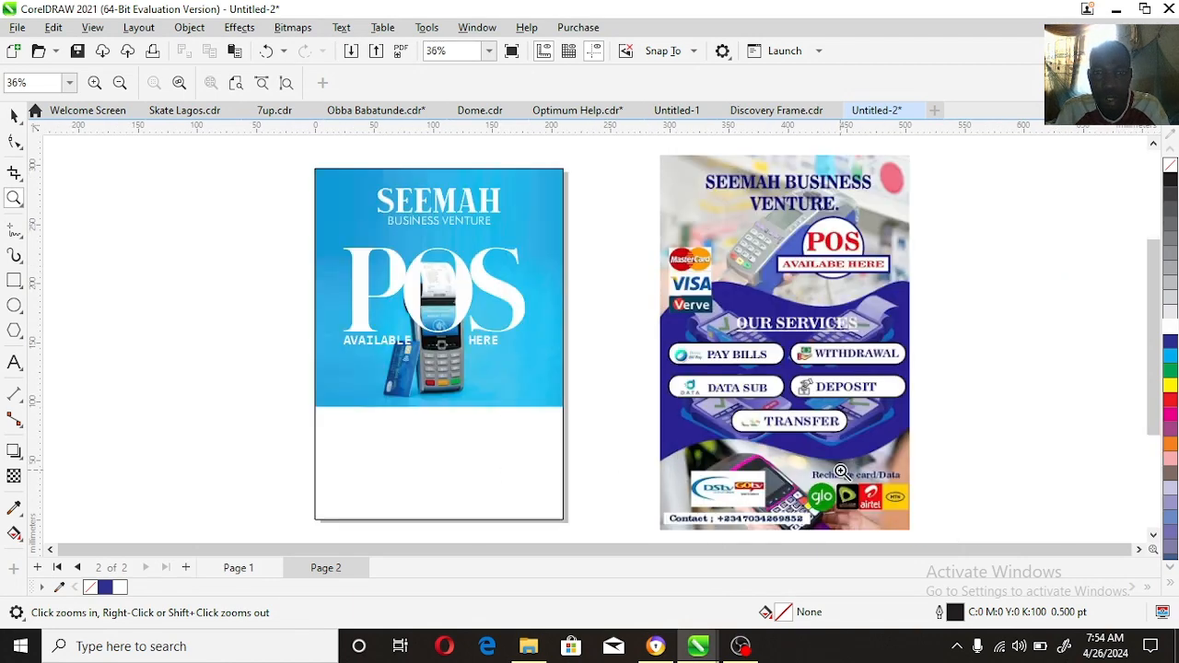
{"action": "key", "text": "space"}
{"action": "left_click", "coordinate": [532, 203]}
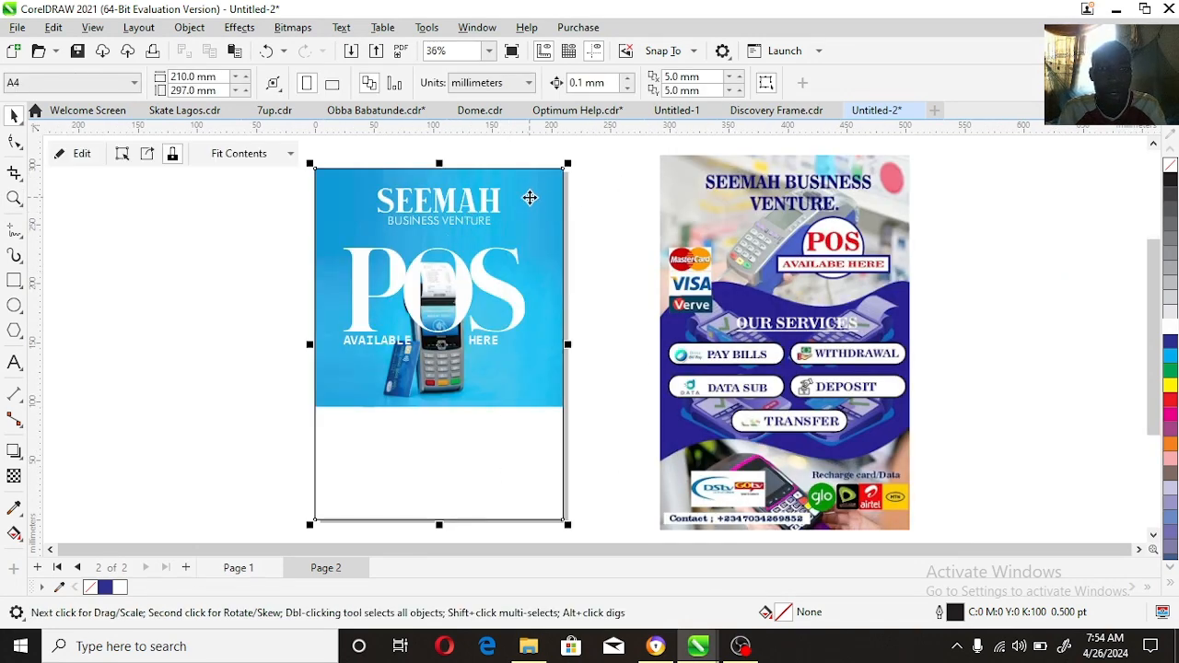
{"action": "left_click", "coordinate": [175, 438]}
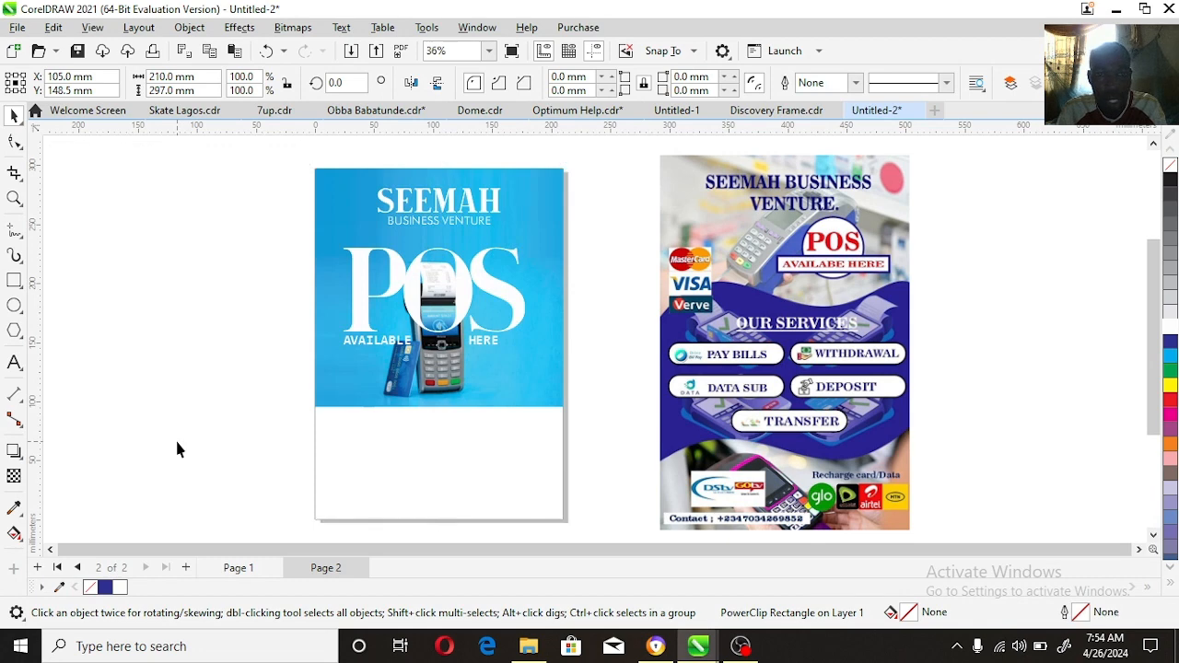
Step: Add the text "OUR SERVICES" centred just below the blue background, enlarge it to 26.845 pt and set it in Consolas Bold
{"action": "left_click", "coordinate": [14, 363]}
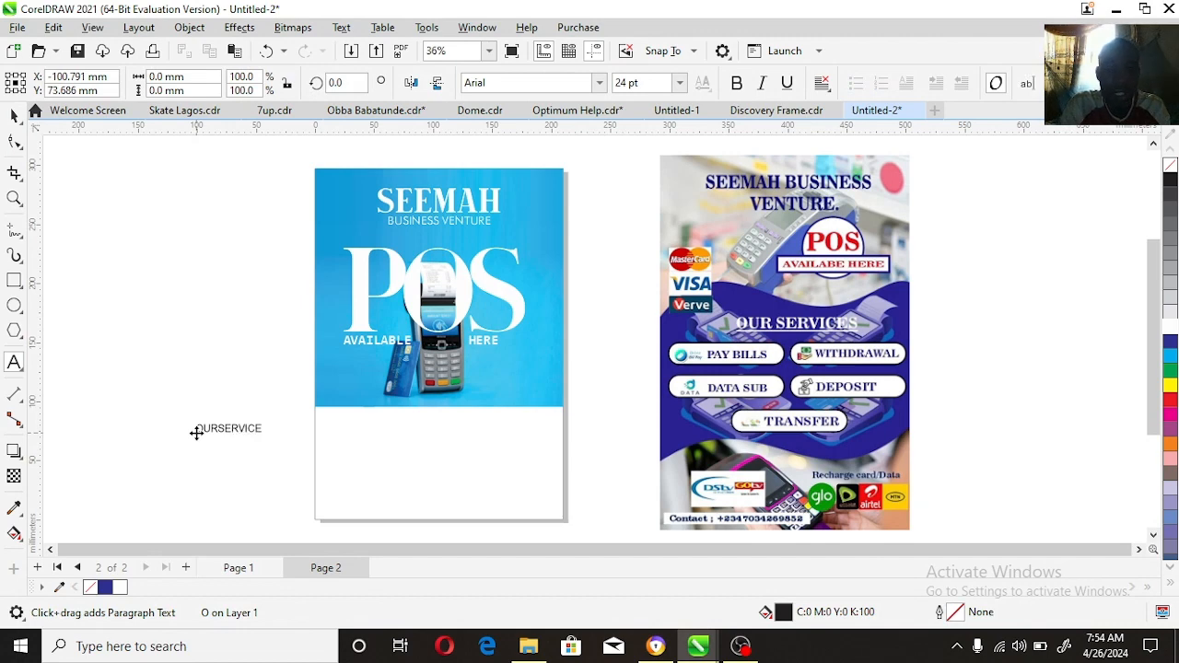
{"action": "left_click", "coordinate": [222, 431]}
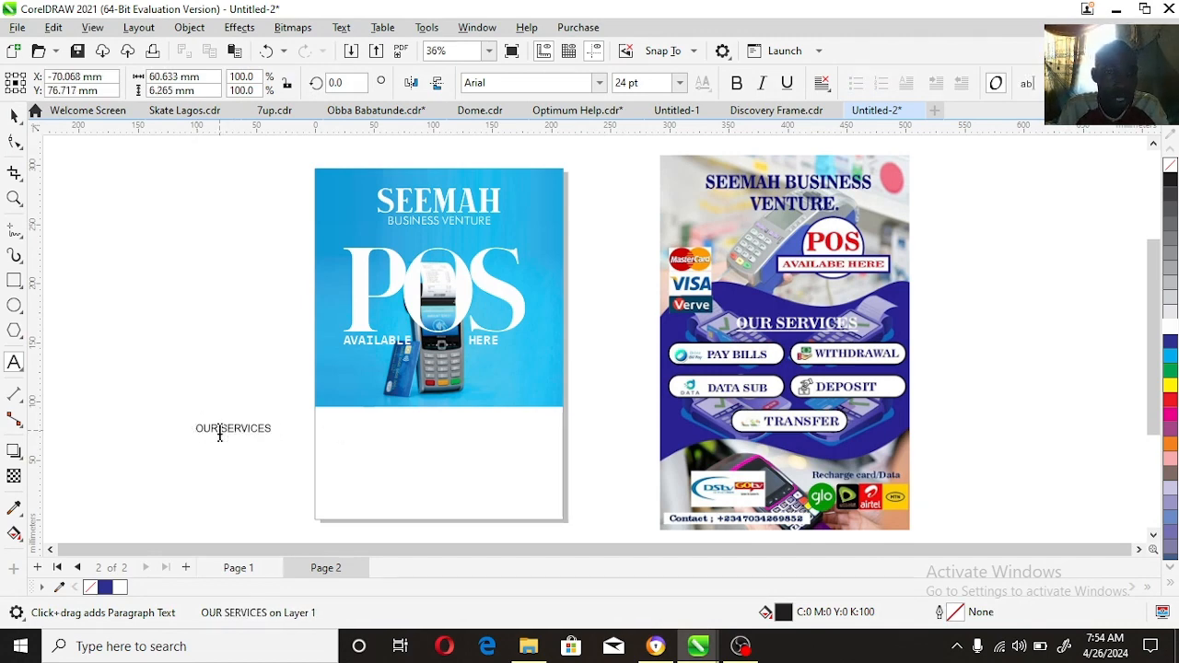
{"action": "left_click_drag", "start_coordinate": [277, 428], "coordinate": [488, 403]}
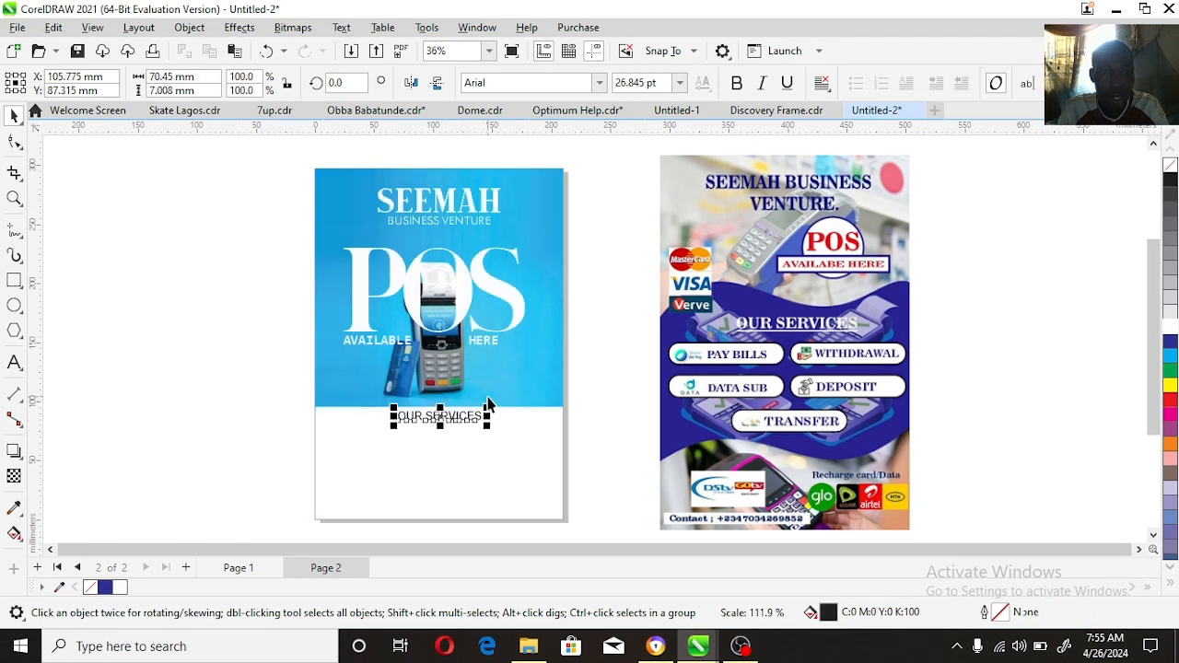
{"action": "left_click", "coordinate": [600, 83]}
{"action": "left_click", "coordinate": [579, 140]}
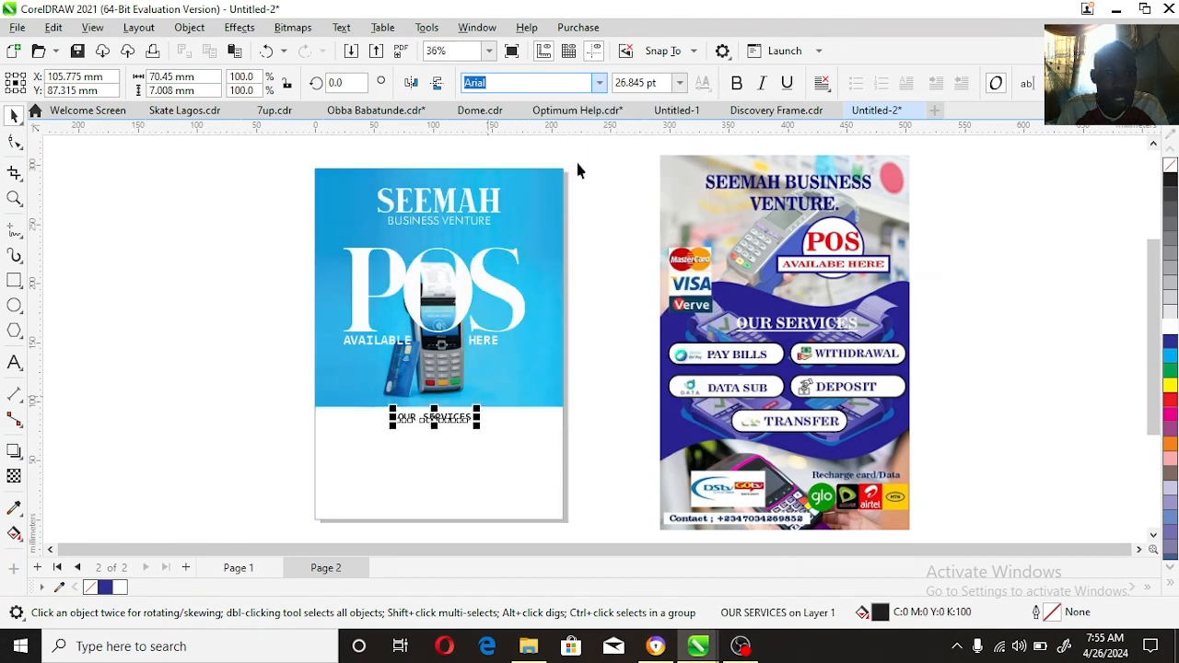
Step: Draw a rectangle about 73 × 18.5 mm around OUR SERVICES and centre the two objects on each other
{"action": "key", "text": "z"}
{"action": "left_click_drag", "start_coordinate": [305, 390], "coordinate": [590, 455]}
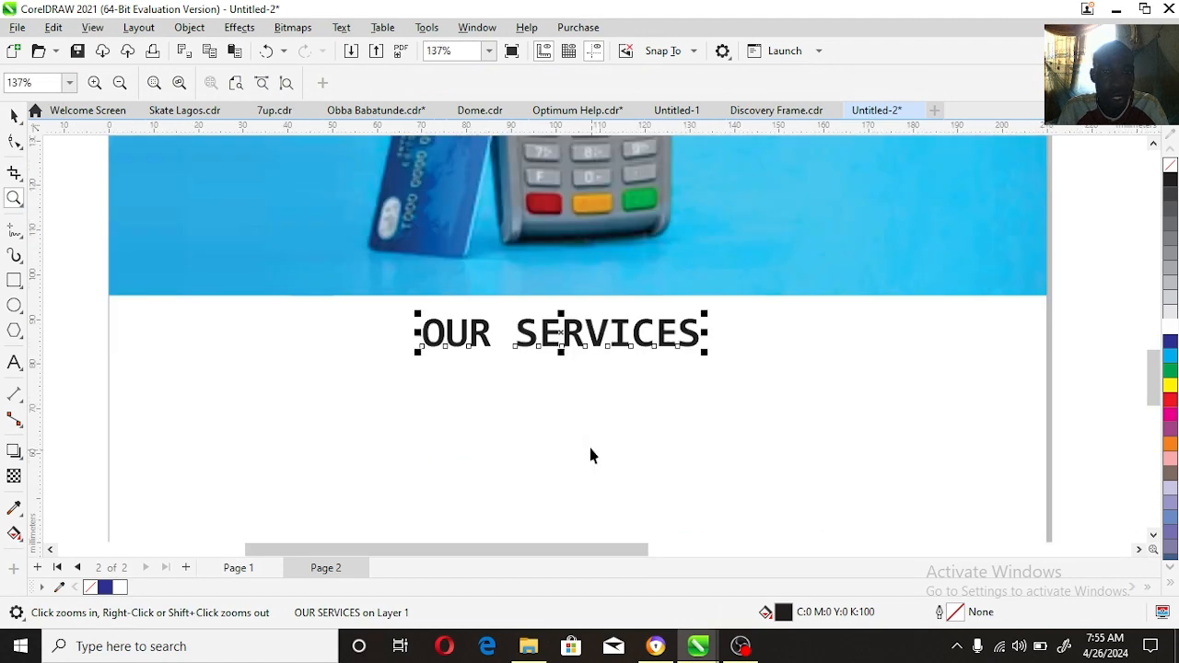
{"action": "key", "text": "space"}
{"action": "key", "text": "F6"}
{"action": "left_click_drag", "start_coordinate": [386, 276], "coordinate": [718, 364]}
{"action": "key", "text": "space"}
{"action": "left_click", "coordinate": [688, 334], "text": "shift"}
{"action": "key", "text": "c"}
{"action": "key", "text": "e"}
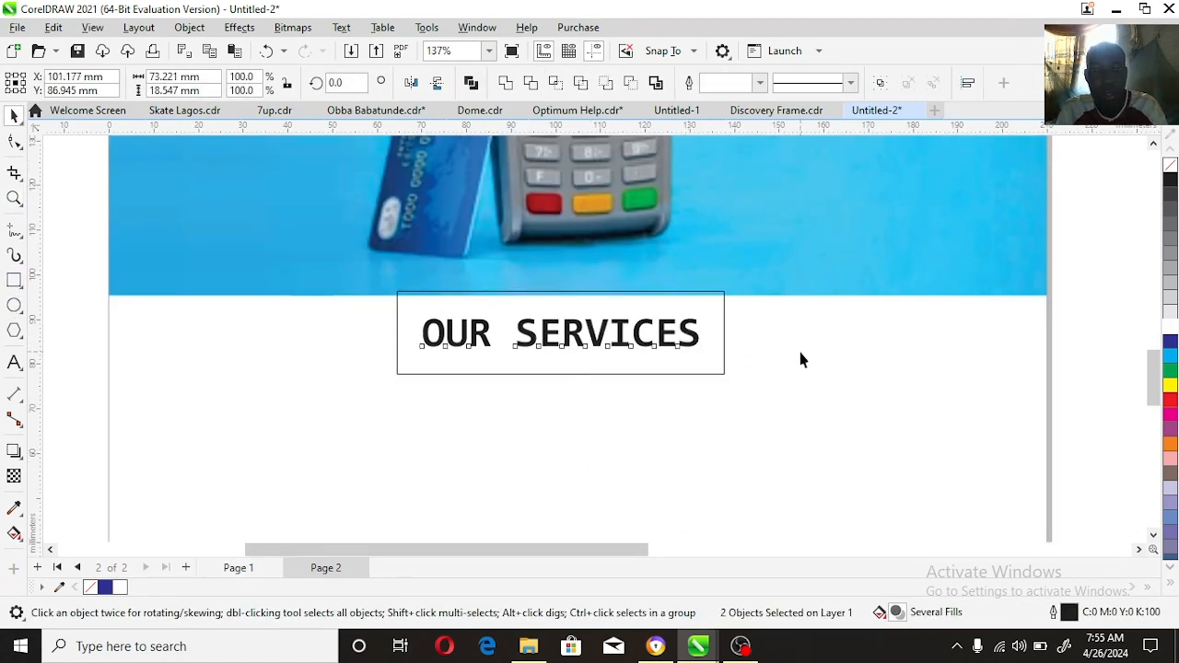
Step: Centre the OUR SERVICES text and its rectangle horizontally on the page and raise them over the blue background's lower edge
{"action": "left_click", "coordinate": [812, 352], "text": "shift"}
{"action": "key", "text": "c"}
{"action": "left_click", "coordinate": [758, 350], "text": "shift"}
{"action": "left_click_drag", "start_coordinate": [684, 323], "coordinate": [685, 308]}
Step: Fill the OUR SERVICES rectangle red without an outline and colour its text white
{"action": "left_click", "coordinate": [685, 374]}
{"action": "left_click", "coordinate": [684, 327]}
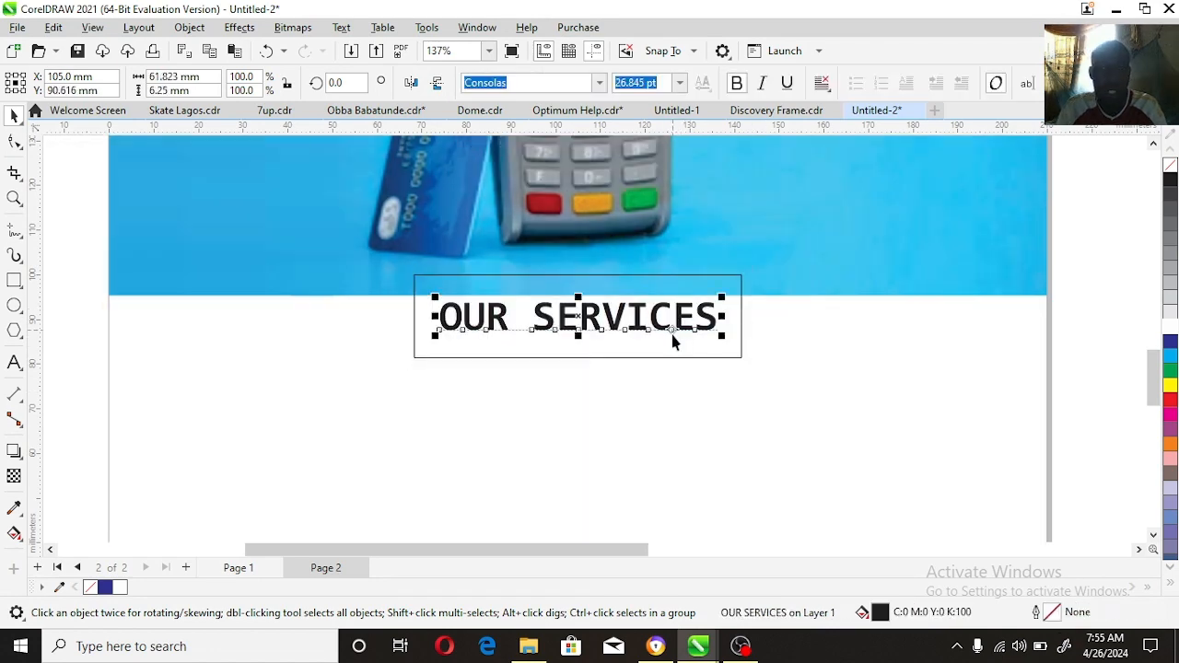
{"action": "left_click", "coordinate": [673, 342]}
{"action": "left_click", "coordinate": [1173, 404]}
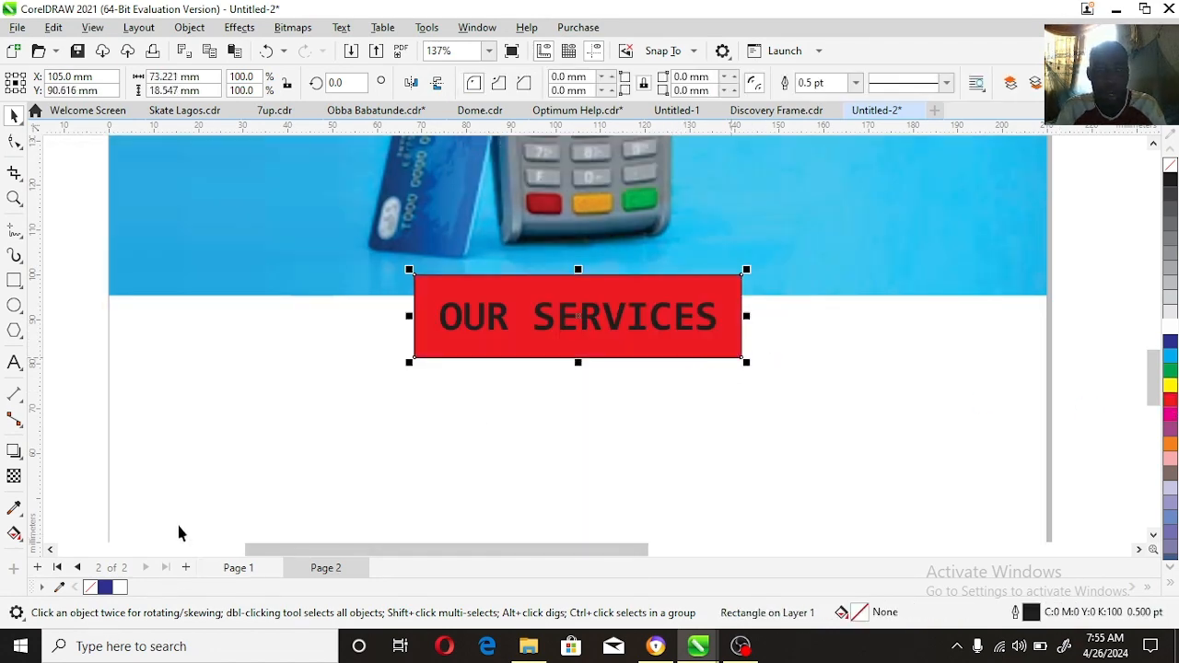
{"action": "right_click", "coordinate": [89, 587]}
{"action": "left_click", "coordinate": [715, 325]}
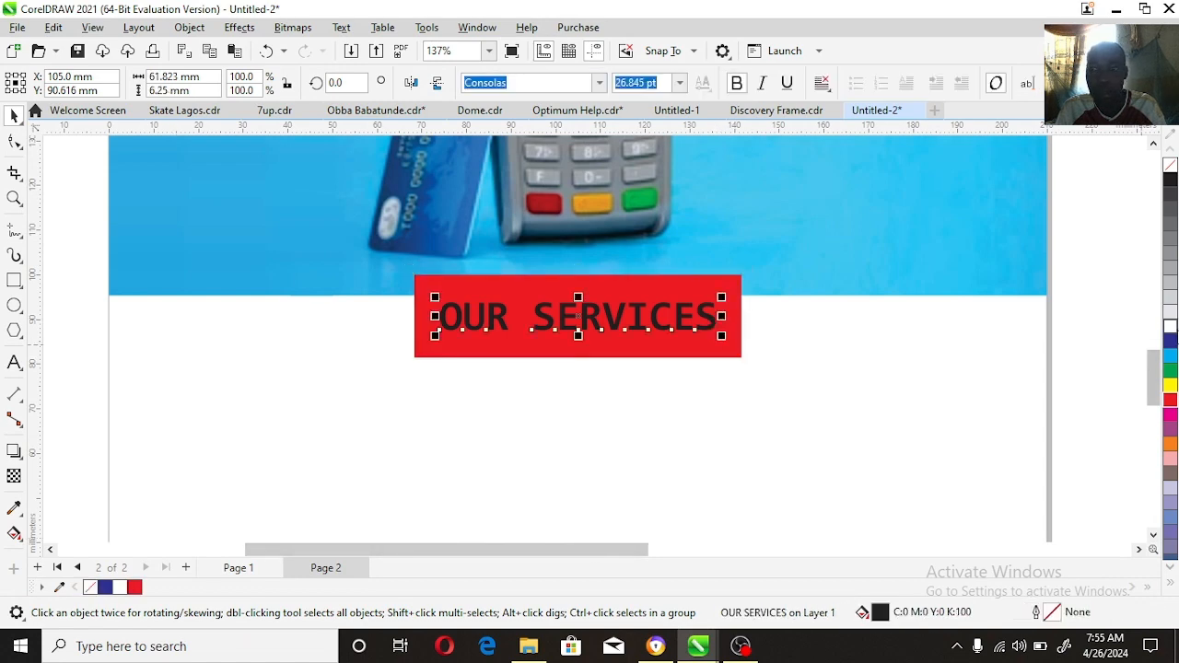
{"action": "left_click", "coordinate": [1170, 326]}
{"action": "left_click", "coordinate": [20, 200]}
{"action": "right_click", "coordinate": [689, 331]}
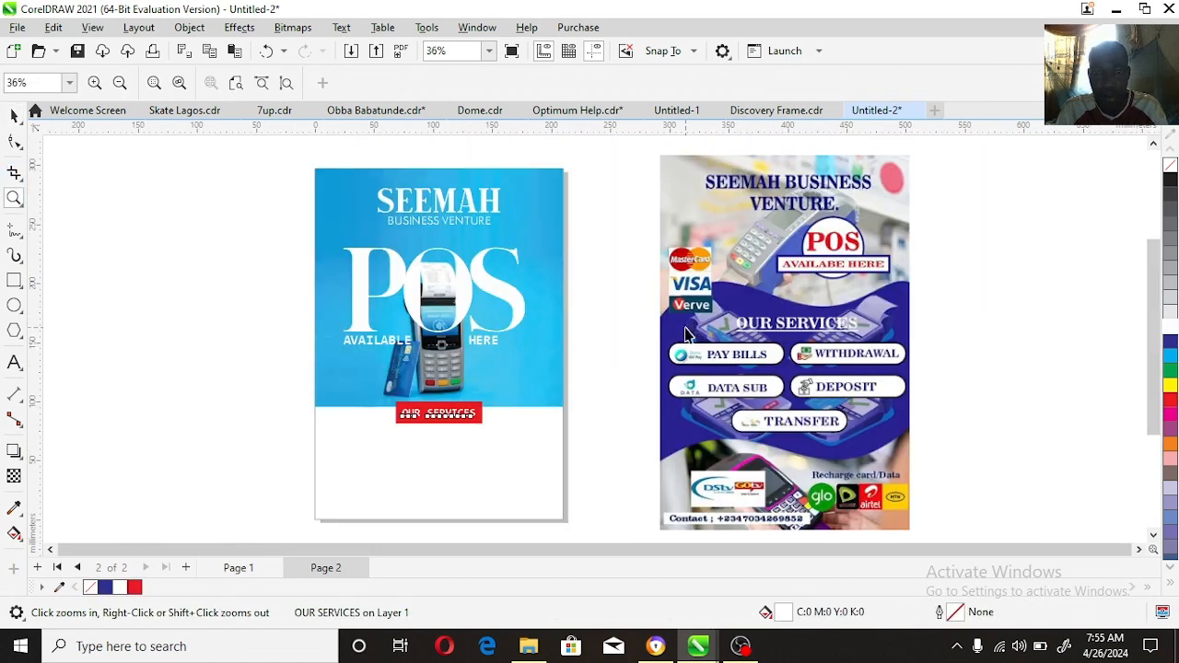
{"action": "key", "text": "space"}
{"action": "left_click", "coordinate": [993, 394]}
Step: Trace the PAY BILLS button with a rectangle about 96.6 × 18 mm and fully round its corners
{"action": "left_click", "coordinate": [14, 200]}
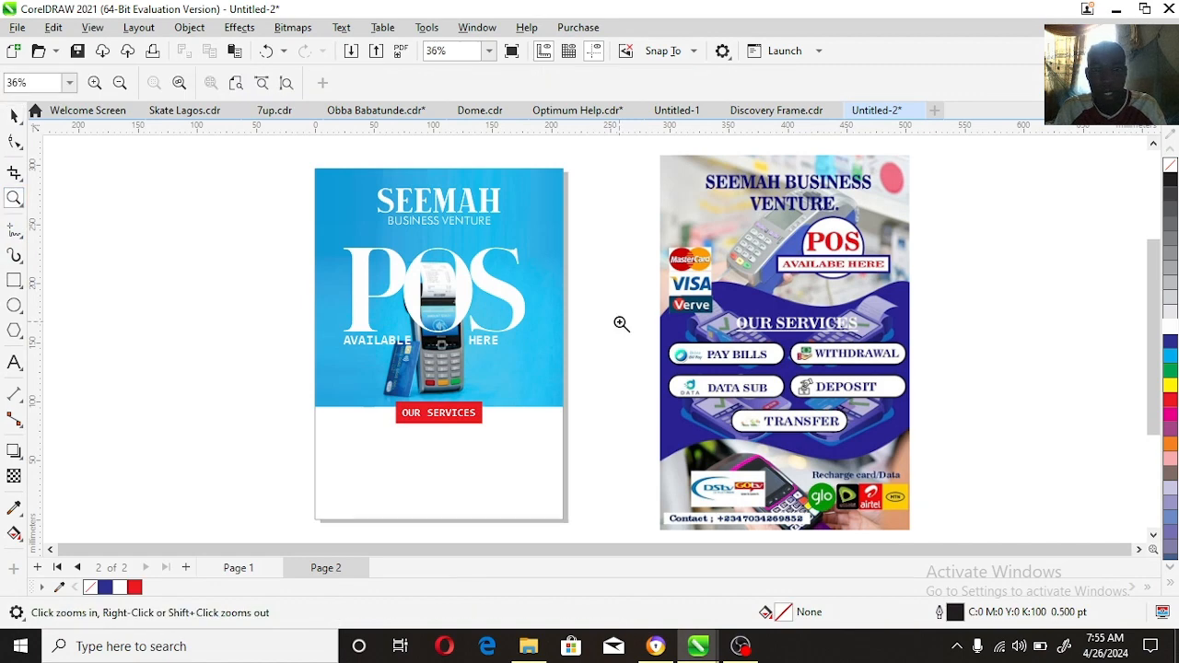
{"action": "left_click_drag", "start_coordinate": [621, 323], "coordinate": [912, 461]}
{"action": "key", "text": "F6"}
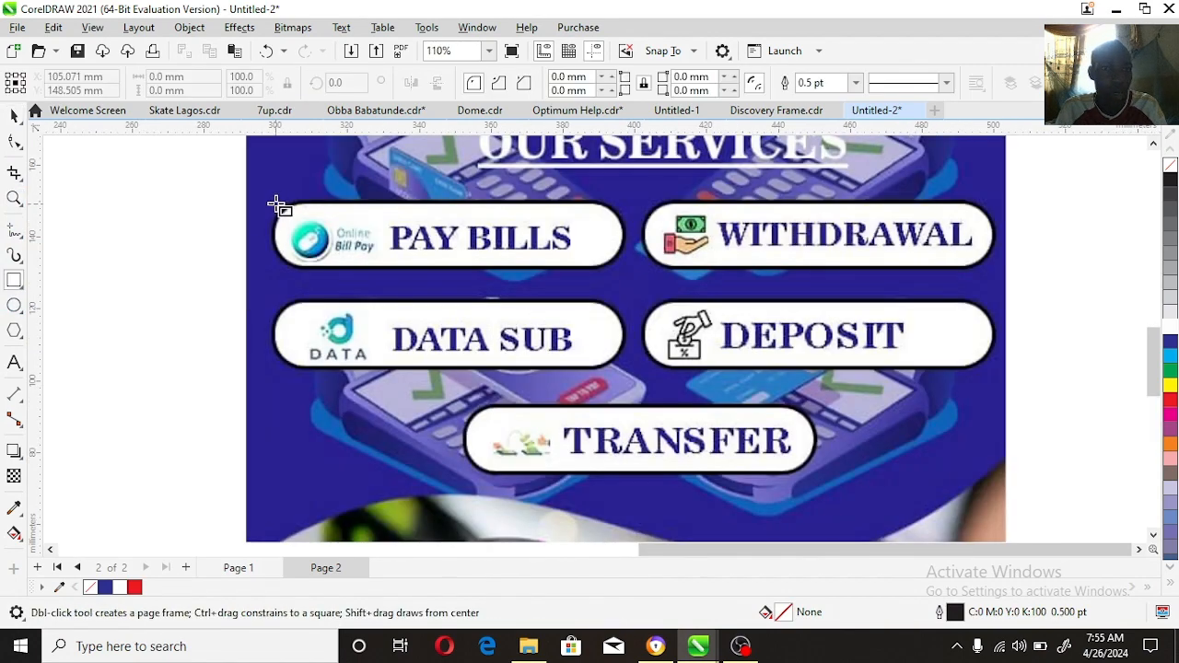
{"action": "left_click_drag", "start_coordinate": [275, 203], "coordinate": [628, 272]}
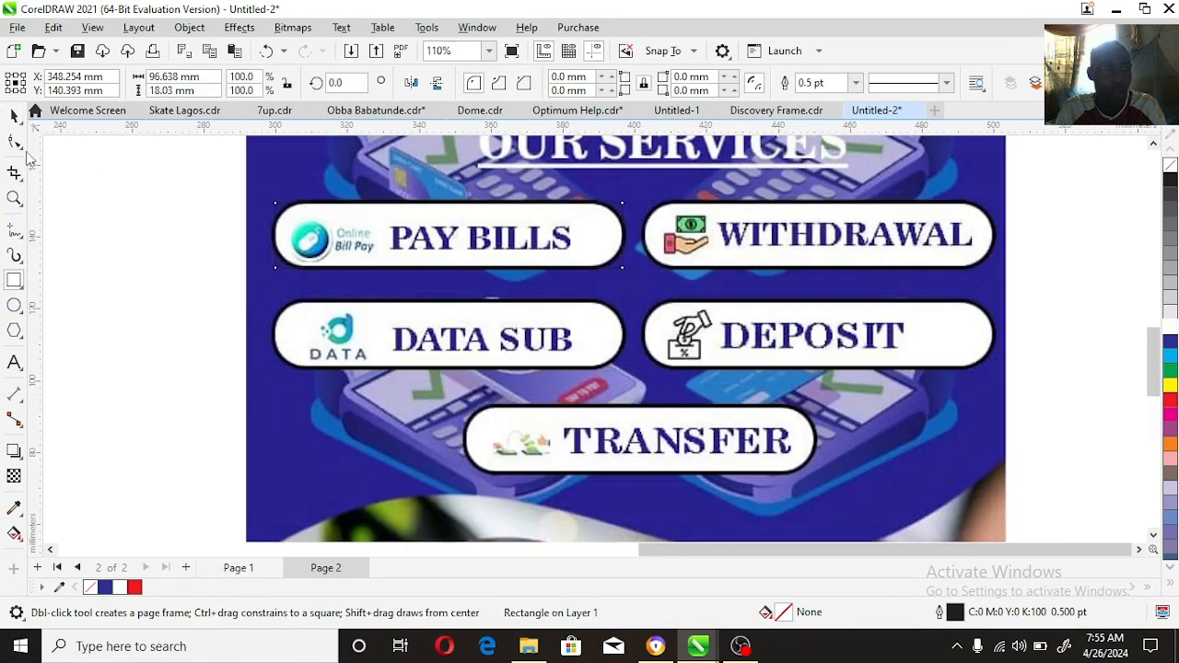
{"action": "key", "text": "F10"}
{"action": "left_click_drag", "start_coordinate": [275, 205], "coordinate": [357, 198]}
{"action": "key", "text": "space"}
Step: Move the rounded rectangle onto the new flyer below OUR SERVICES and reduce it to about 88 × 16.4 mm
{"action": "key", "text": "z"}
{"action": "key", "text": "F4"}
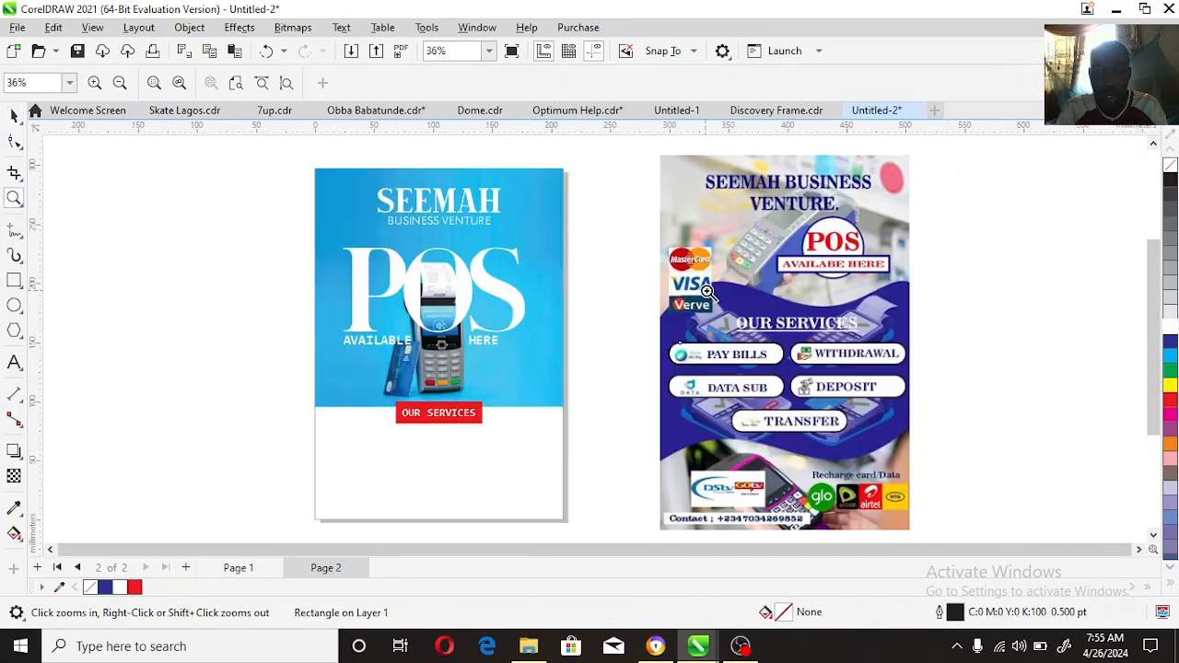
{"action": "key", "text": "space"}
{"action": "left_click_drag", "start_coordinate": [728, 362], "coordinate": [415, 448]}
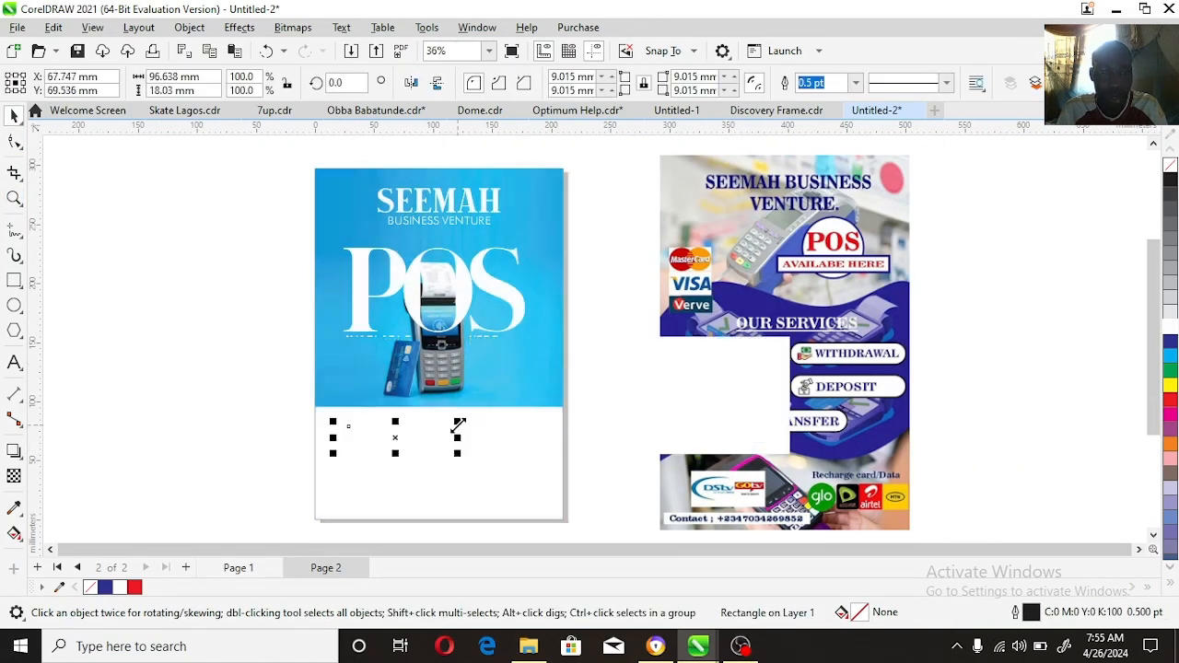
{"action": "left_click", "coordinate": [14, 198]}
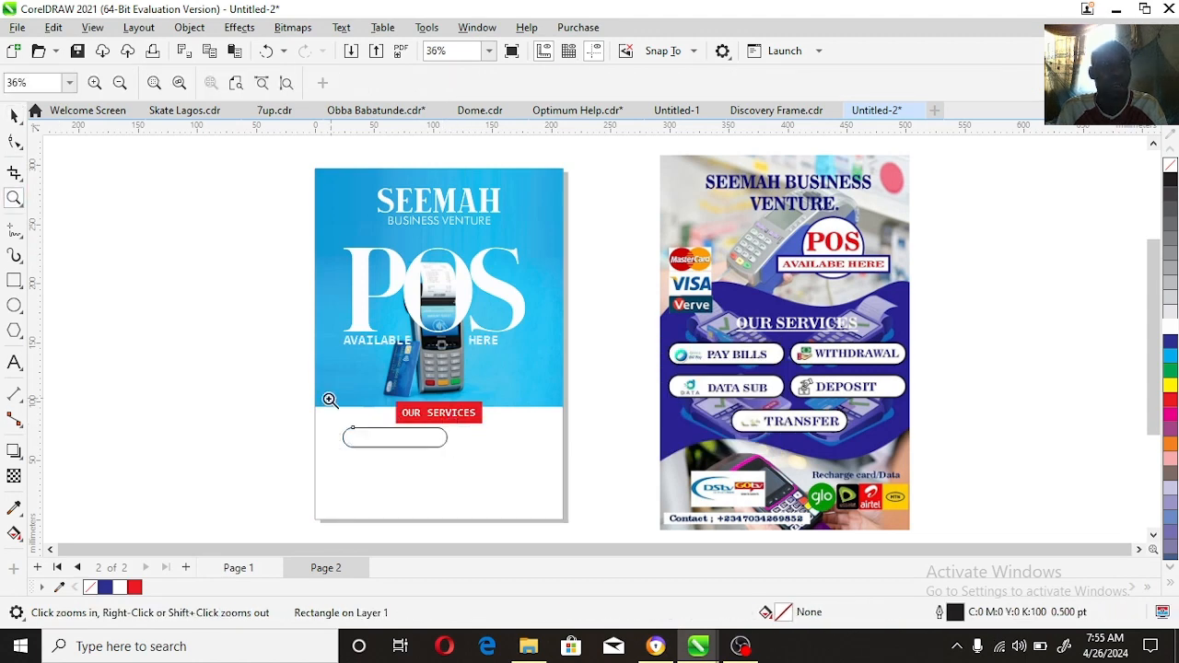
{"action": "left_click_drag", "start_coordinate": [577, 512], "coordinate": [584, 521]}
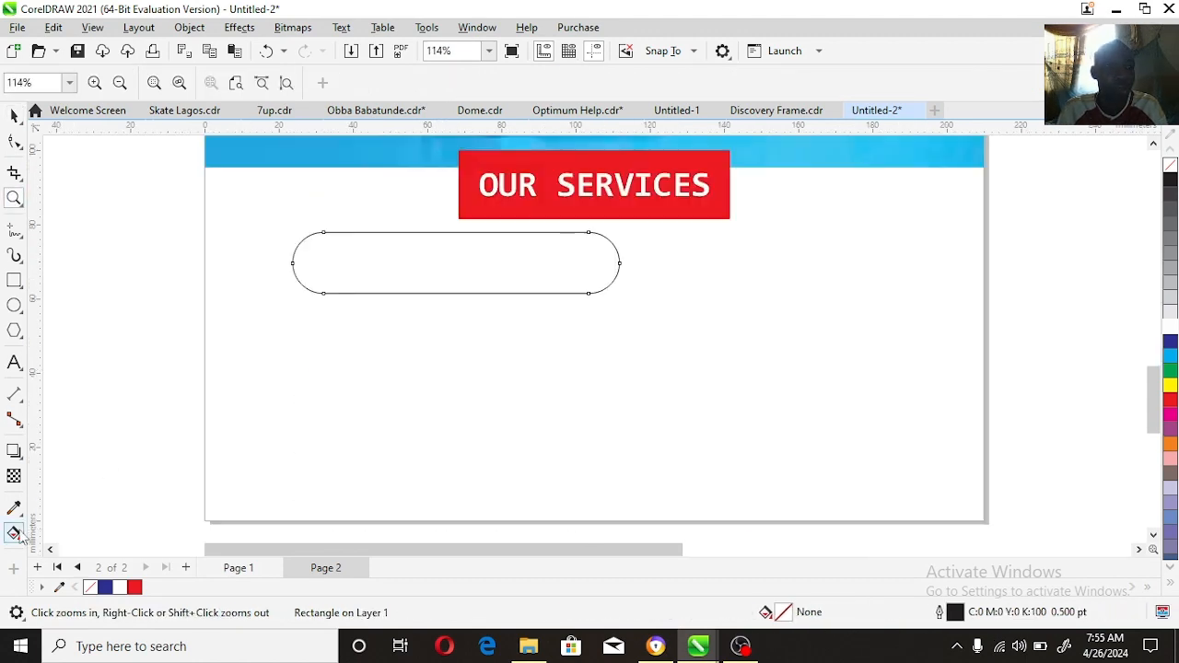
Step: Apply a vertical black-to-white fountain fill to the rounded rectangle, extend its dark end below the shape and remove the outline
{"action": "left_click", "coordinate": [14, 533]}
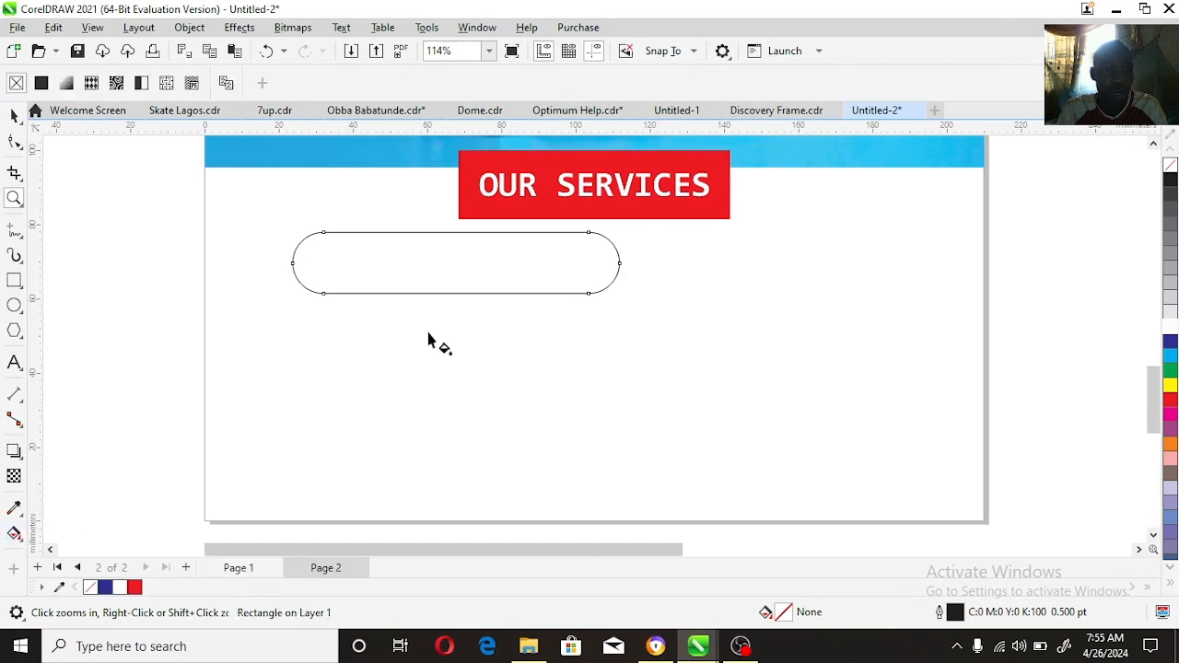
{"action": "left_click_drag", "start_coordinate": [466, 297], "coordinate": [466, 233]}
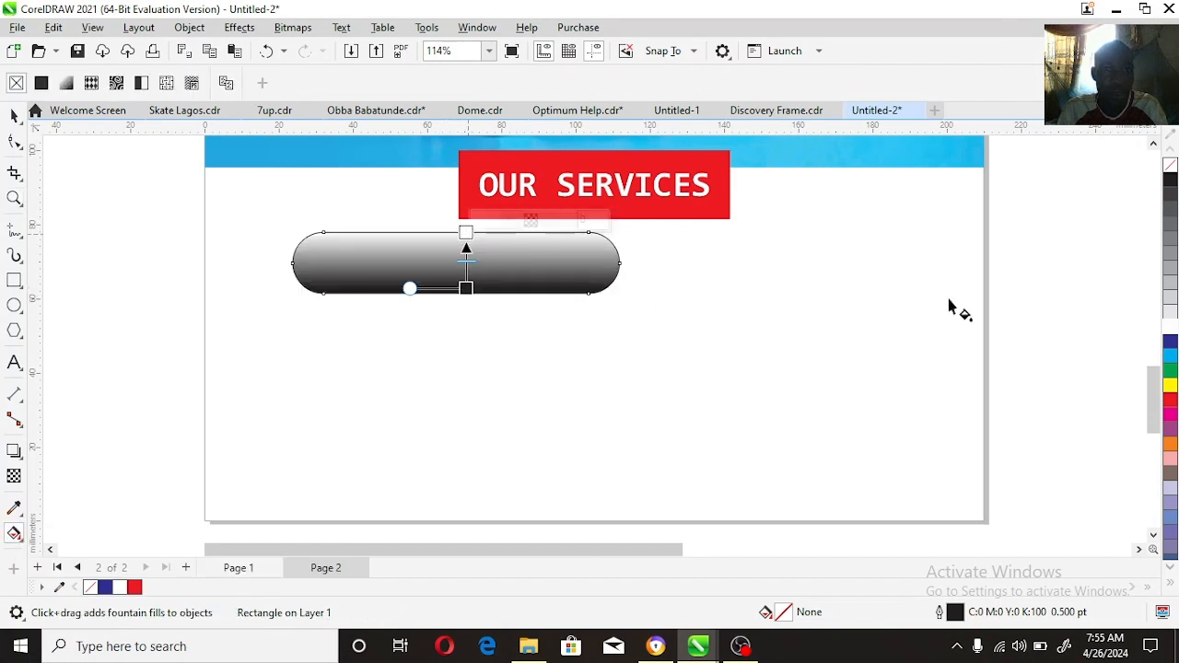
{"action": "left_click_drag", "start_coordinate": [465, 296], "coordinate": [466, 366]}
{"action": "key", "text": "space"}
{"action": "right_click", "coordinate": [1170, 166]}
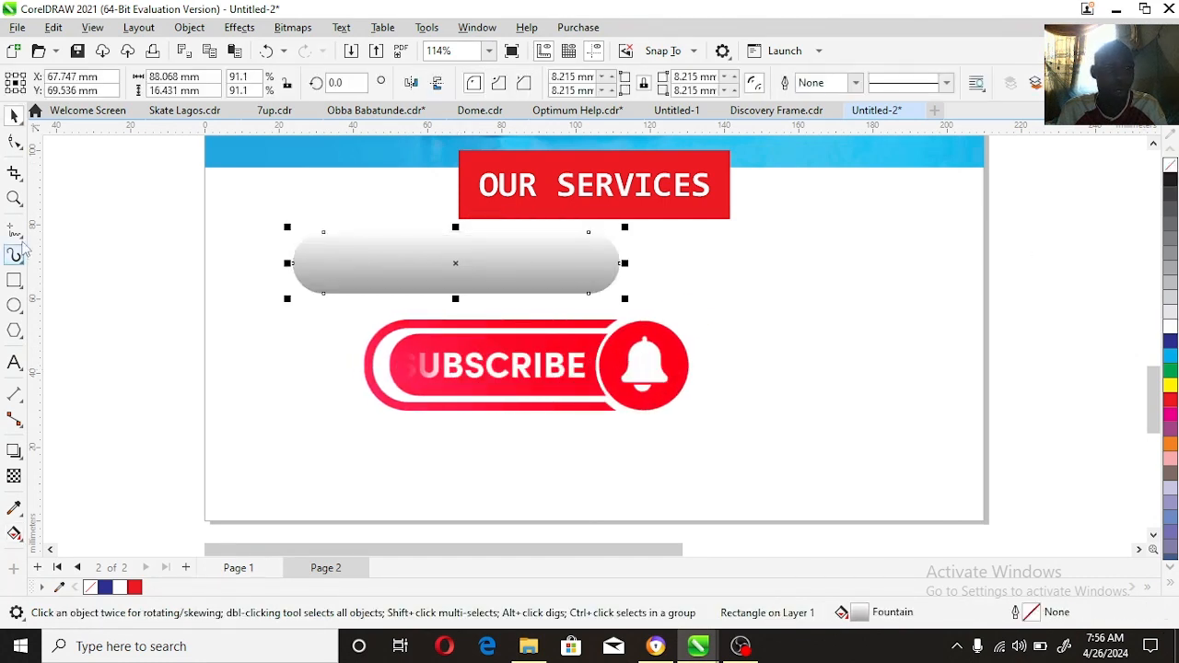
Step: Change the white end of the rounded rectangle's fountain fill to light grey
{"action": "key", "text": "g"}
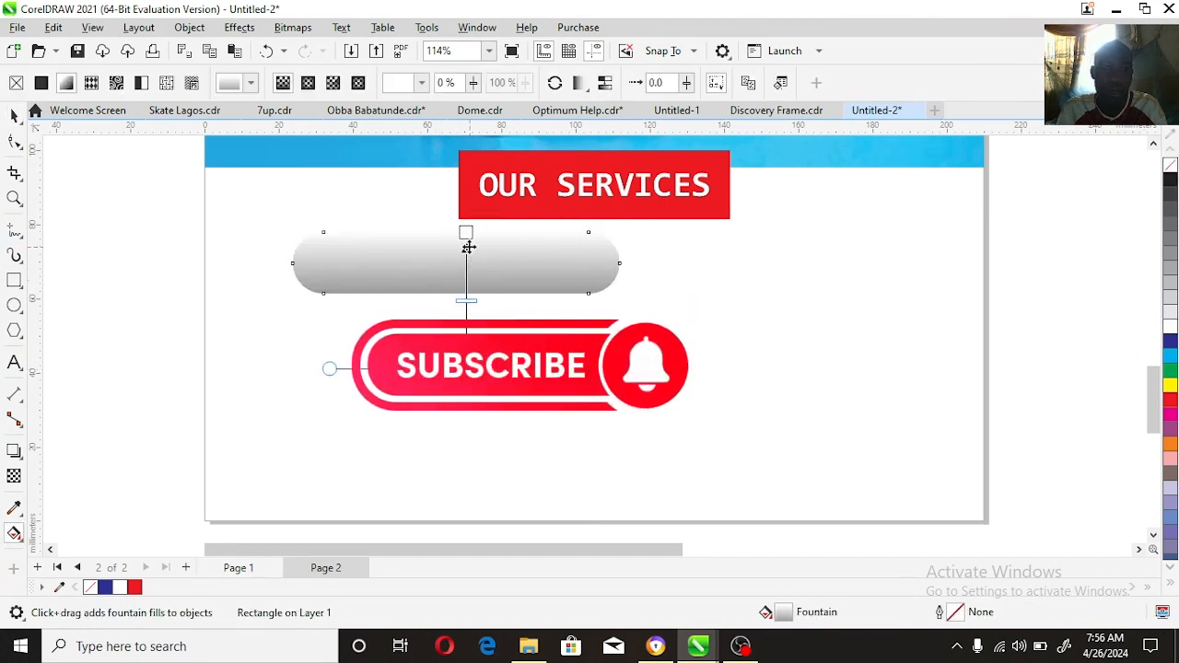
{"action": "left_click", "coordinate": [1171, 312]}
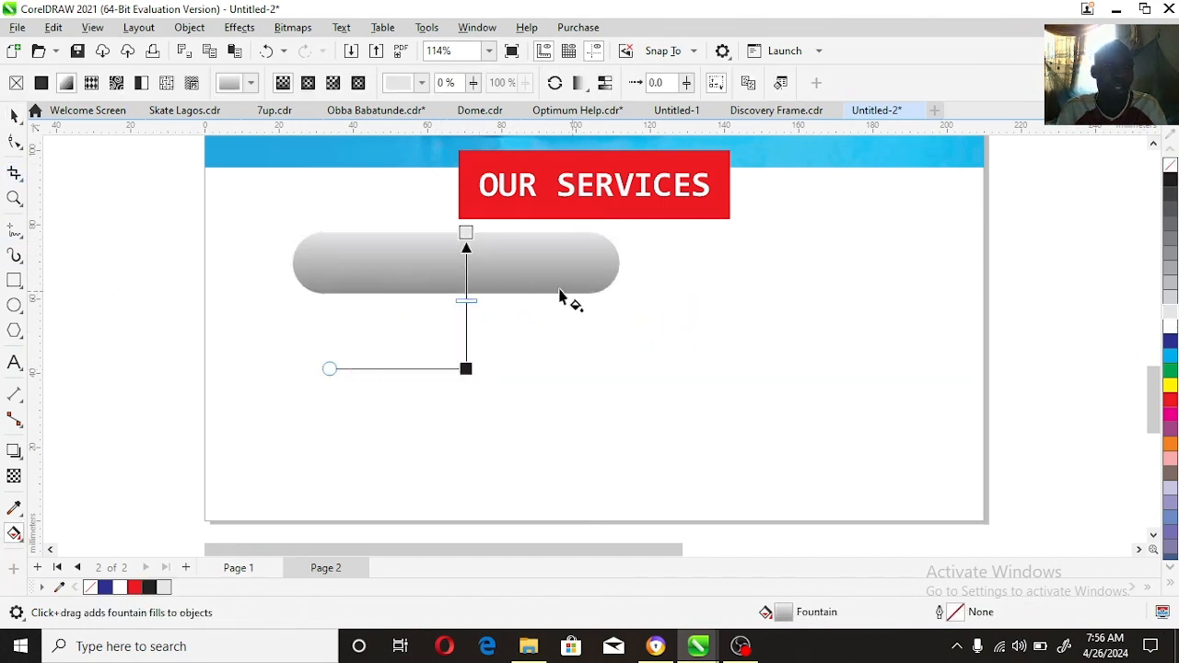
{"action": "key", "text": "space"}
{"action": "left_click", "coordinate": [15, 199]}
{"action": "key", "text": "F4"}
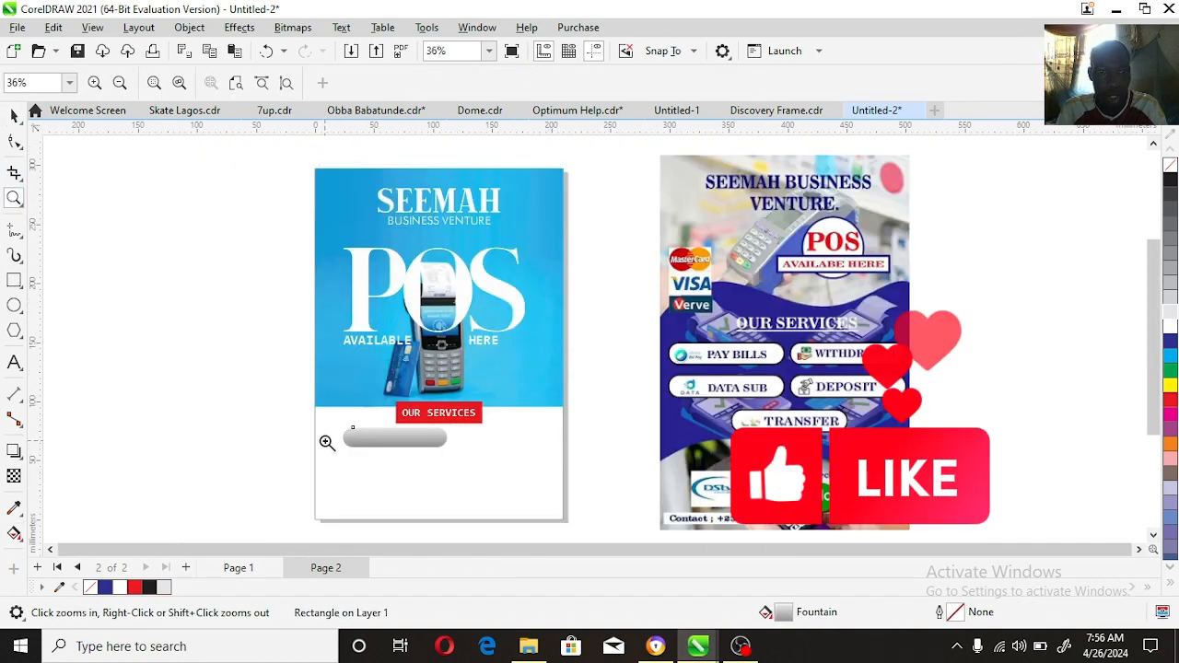
Step: Narrow the grey button to about 71.6 mm and duplicate it alongside, with the pair centred on the page
{"action": "key", "text": "space"}
{"action": "key", "text": "Escape"}
{"action": "left_click", "coordinate": [409, 443]}
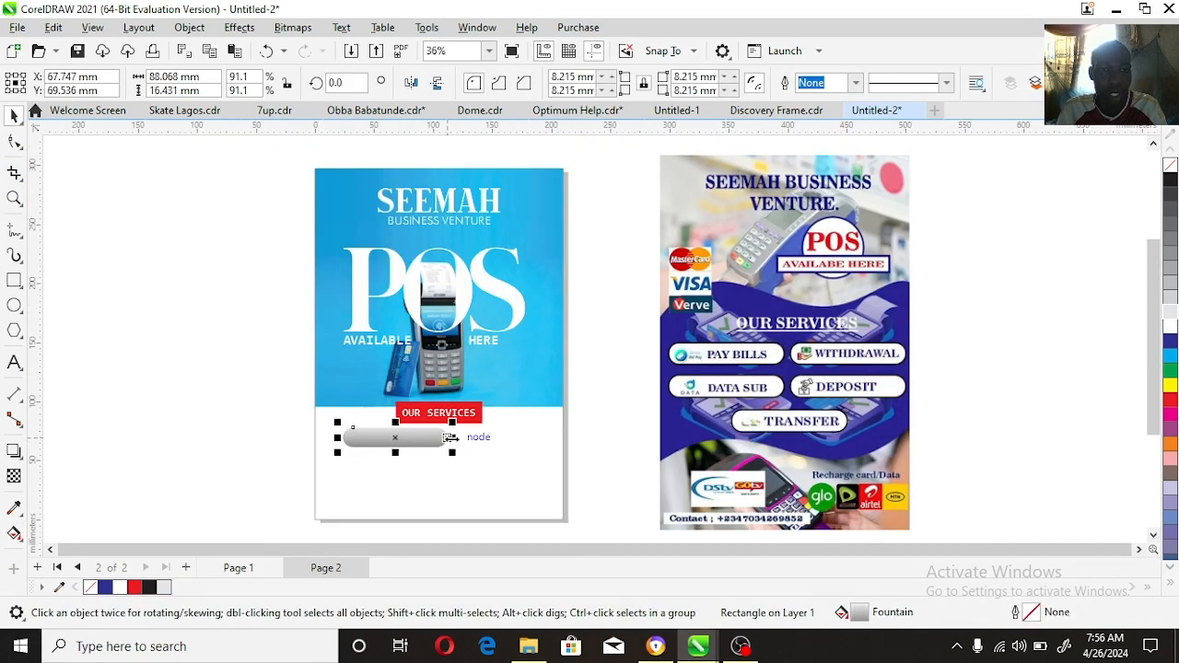
{"action": "left_click_drag", "start_coordinate": [450, 437], "coordinate": [471, 468]}
{"action": "right_click", "coordinate": [515, 449]}
Step: Duplicate the pair of grey buttons downwards to form three rows of two
{"action": "left_click", "coordinate": [427, 443], "text": "shift"}
{"action": "right_click", "coordinate": [471, 468]}
{"action": "key", "text": "ctrl+z"}
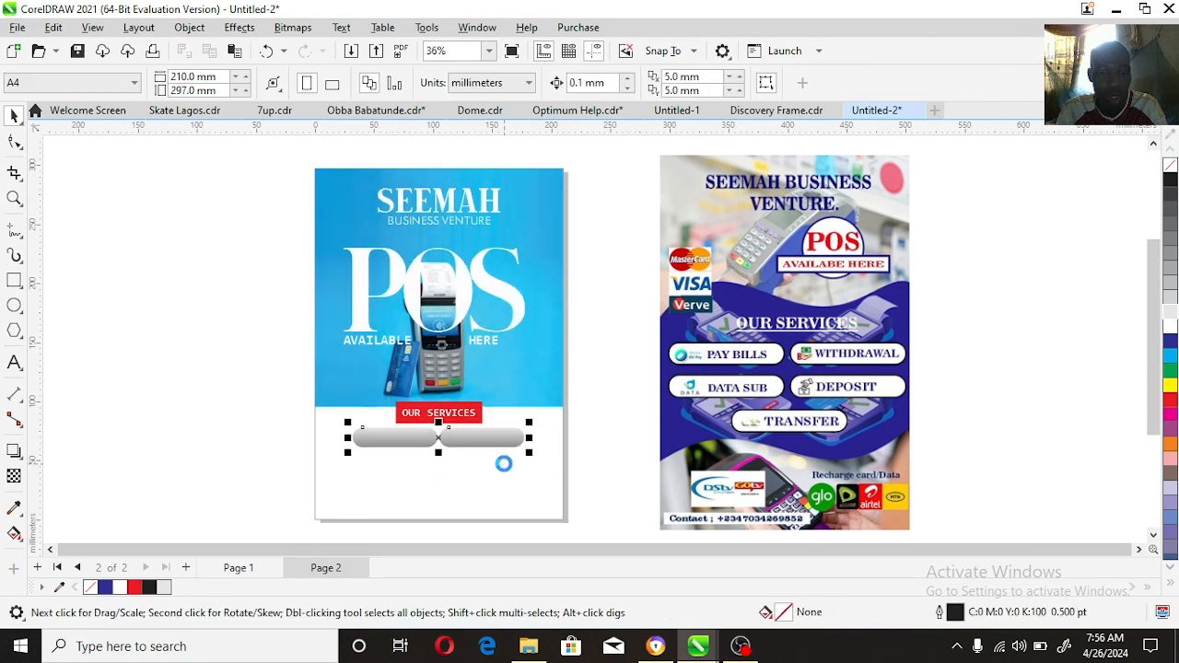
{"action": "key", "text": "ctrl+shift+z"}
{"action": "key", "text": "ctrl+r"}
Step: Delete the second button of the third row and centre the remaining one horizontally on the page
{"action": "left_click", "coordinate": [488, 483]}
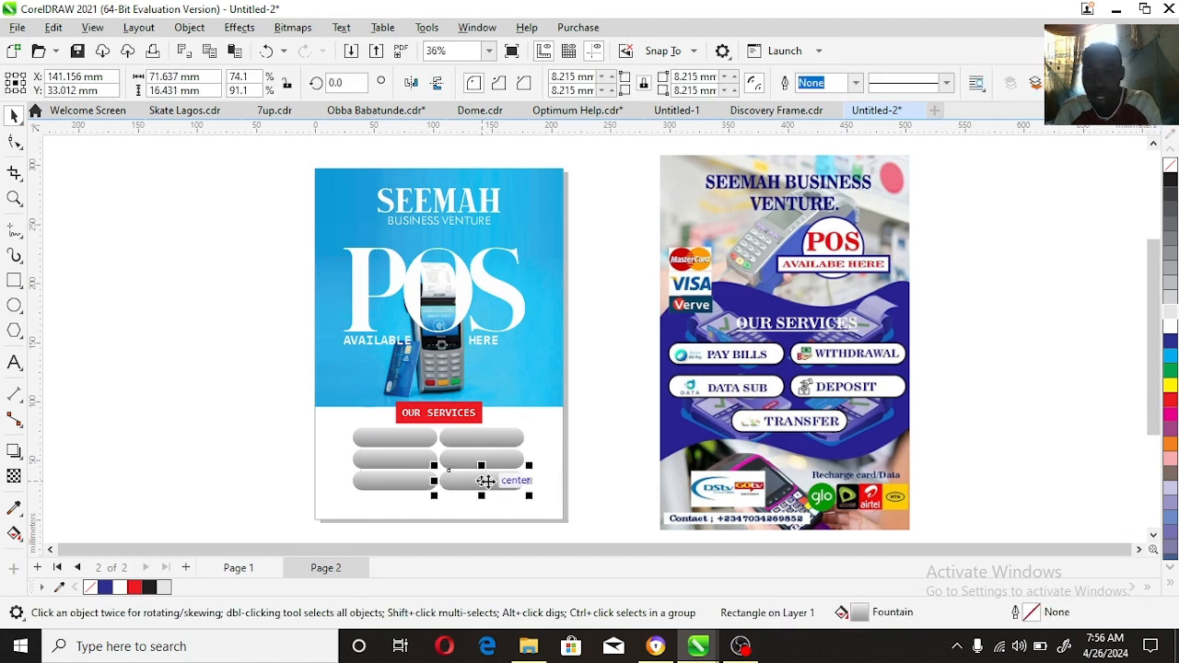
{"action": "key", "text": "Delete"}
{"action": "left_click", "coordinate": [425, 484]}
{"action": "left_click", "coordinate": [537, 481], "text": "shift"}
{"action": "key", "text": "c"}
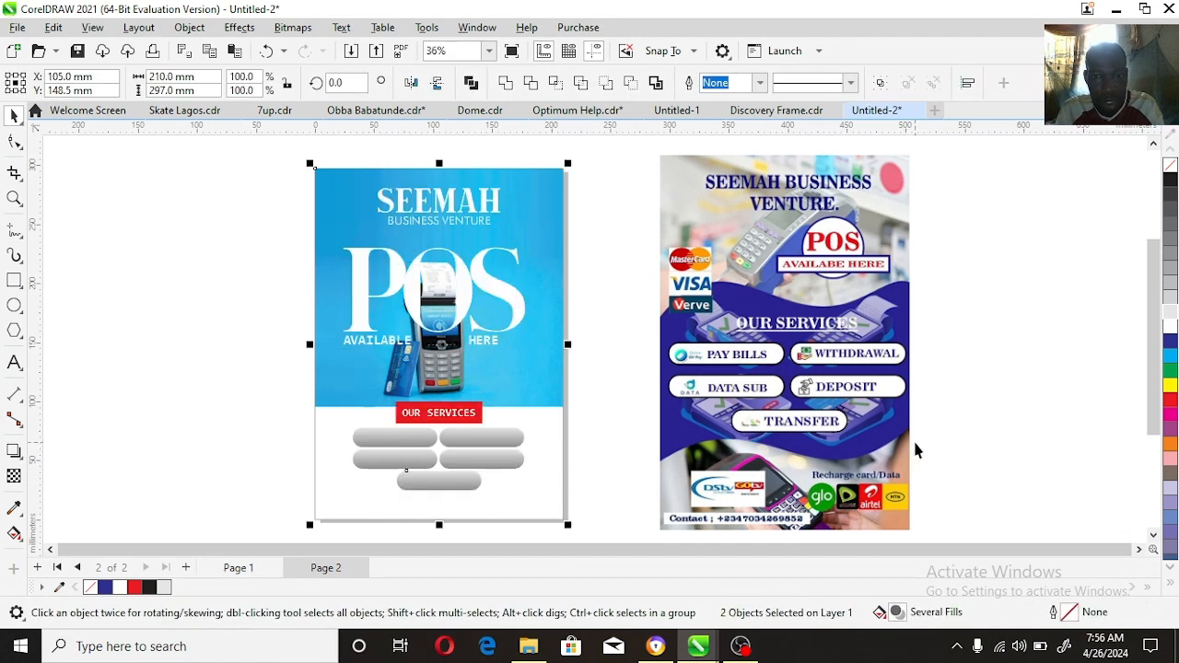
{"action": "left_click", "coordinate": [915, 446]}
Step: Duplicate the original flyer image to its right
{"action": "left_click", "coordinate": [823, 468]}
{"action": "left_click_drag", "start_coordinate": [808, 496], "coordinate": [1012, 439]}
{"action": "right_click", "coordinate": [1013, 438]}
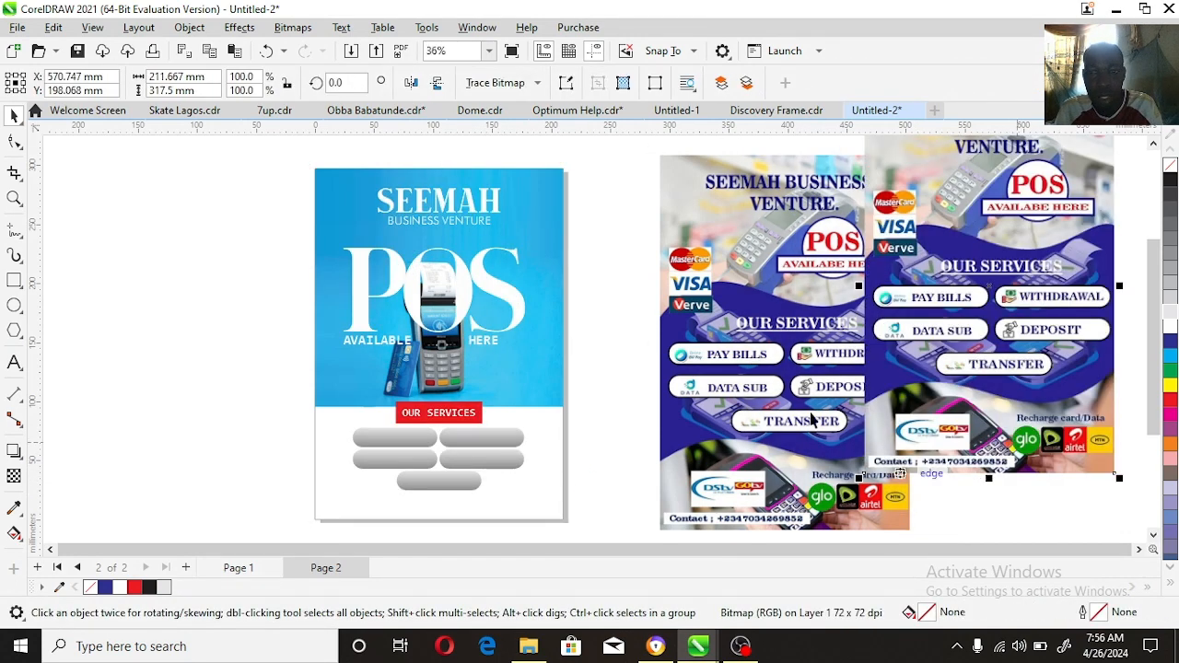
Step: Crop the duplicated flyer to the strip with the DStv/GOtv and network logos, leaving out the contact line, and place it beside the original
{"action": "left_click", "coordinate": [18, 144]}
{"action": "left_click_drag", "start_coordinate": [817, 241], "coordinate": [992, 486]}
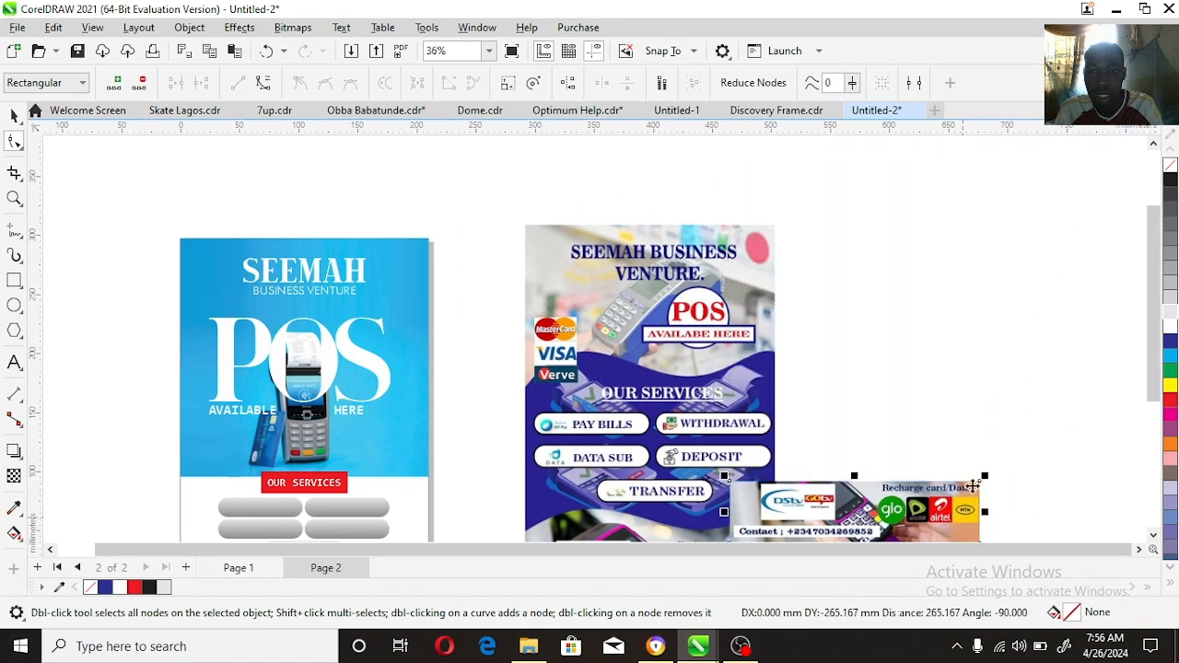
{"action": "key", "text": "space"}
{"action": "left_click_drag", "start_coordinate": [761, 539], "coordinate": [831, 451]}
{"action": "key", "text": "space"}
{"action": "left_click_drag", "start_coordinate": [1058, 448], "coordinate": [1050, 427]}
Step: Duplicate the logo strip above itself, crop the copy to the DStv/GOtv logo and move it below the strip
{"action": "key", "text": "space"}
{"action": "left_click_drag", "start_coordinate": [819, 408], "coordinate": [819, 343]}
{"action": "right_click", "coordinate": [819, 342]}
{"action": "key", "text": "space"}
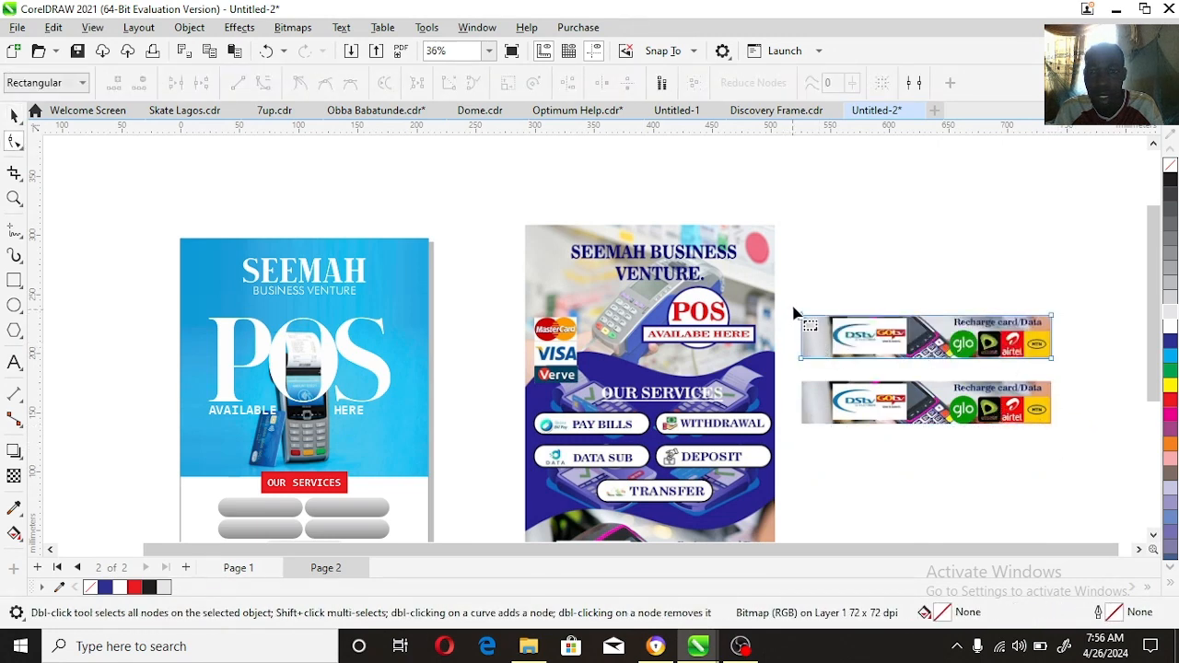
{"action": "left_click_drag", "start_coordinate": [1064, 391], "coordinate": [907, 370]}
{"action": "left_click_drag", "start_coordinate": [825, 361], "coordinate": [906, 351]}
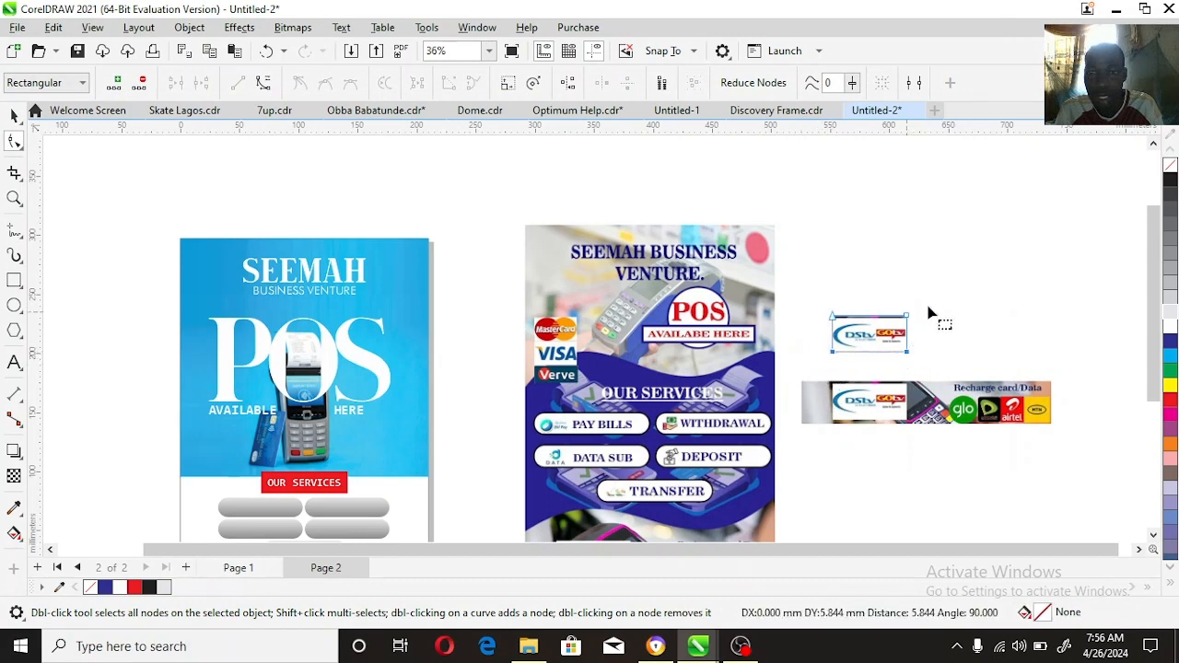
{"action": "left_click_drag", "start_coordinate": [928, 306], "coordinate": [868, 468]}
{"action": "key", "text": "space"}
Step: Crop the remaining logo strip to the Recharge card/Data block with the glo, etisalat, airtel and MTN logos
{"action": "left_click", "coordinate": [816, 387]}
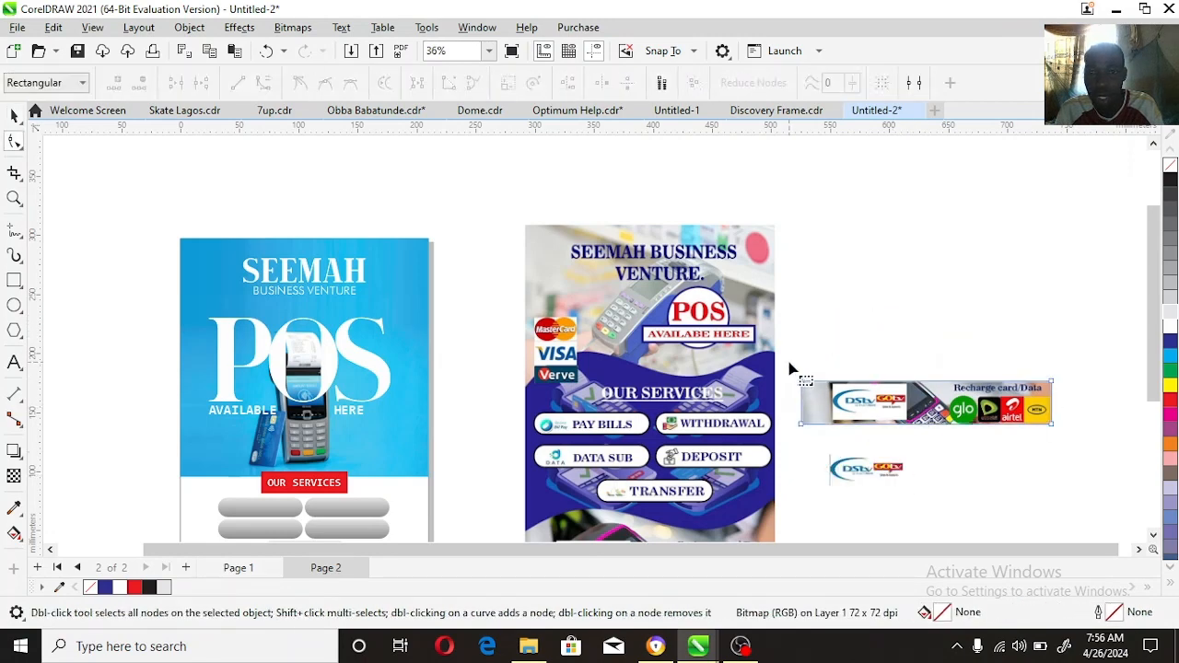
{"action": "left_click_drag", "start_coordinate": [790, 369], "coordinate": [945, 424]}
{"action": "key", "text": "space"}
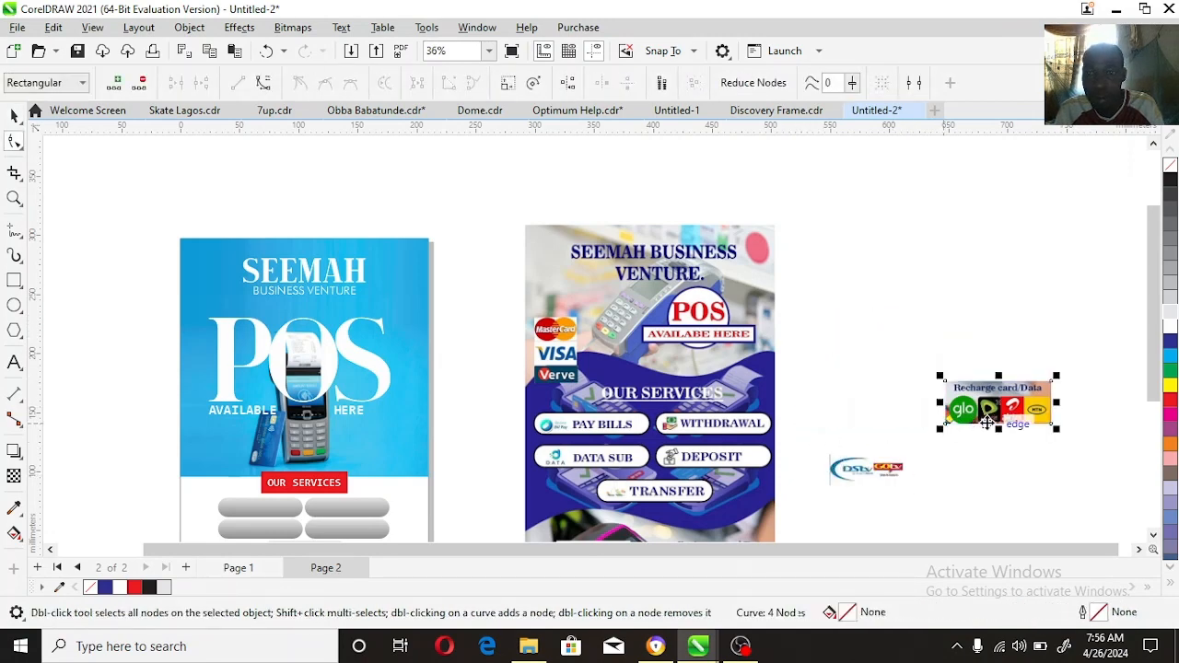
{"action": "key", "text": "F4"}
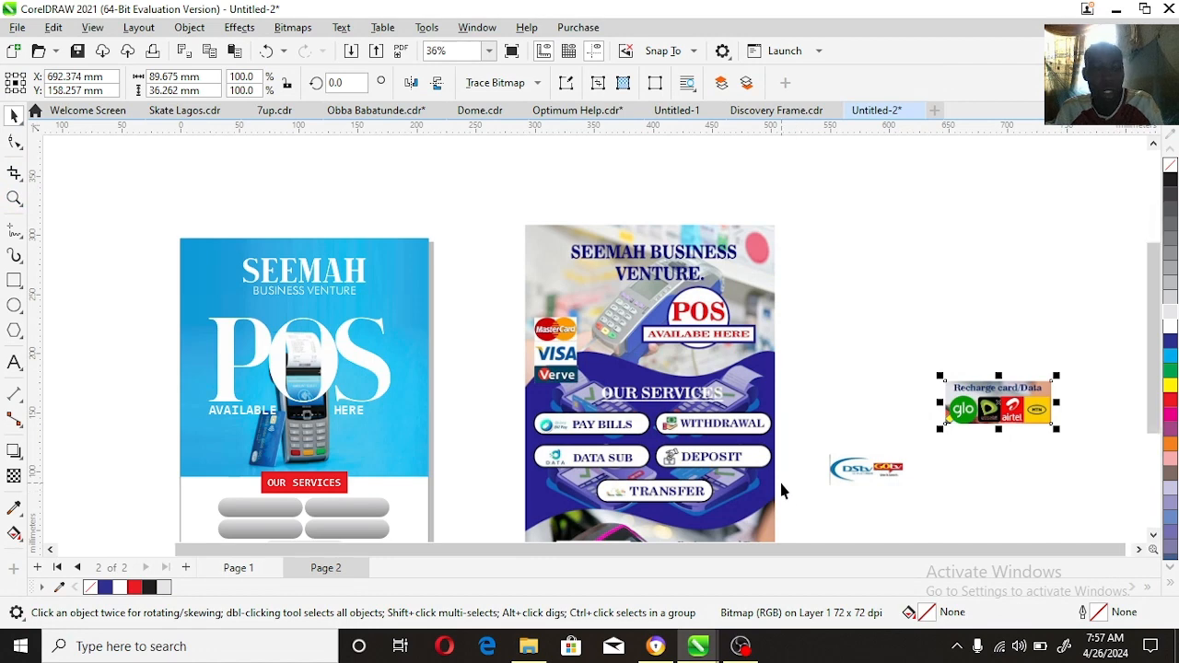
Step: Move the DStv/GOtv logo and the Recharge card/Data block to the lower edge of the new flyer
{"action": "left_click", "coordinate": [853, 397], "text": "shift"}
{"action": "left_click_drag", "start_coordinate": [1007, 309], "coordinate": [404, 445]}
{"action": "key", "text": "F2"}
{"action": "left_click_drag", "start_coordinate": [127, 450], "coordinate": [463, 528]}
{"action": "key", "text": "space"}
Step: Place a duplicate of the Recharge card/Data block below the page, under the DStv/GOtv logo
{"action": "left_click_drag", "start_coordinate": [819, 212], "coordinate": [513, 520]}
{"action": "left_click", "coordinate": [14, 142]}
{"action": "key", "text": "space"}
{"action": "right_click", "coordinate": [513, 520]}
{"action": "left_click", "coordinate": [479, 385]}
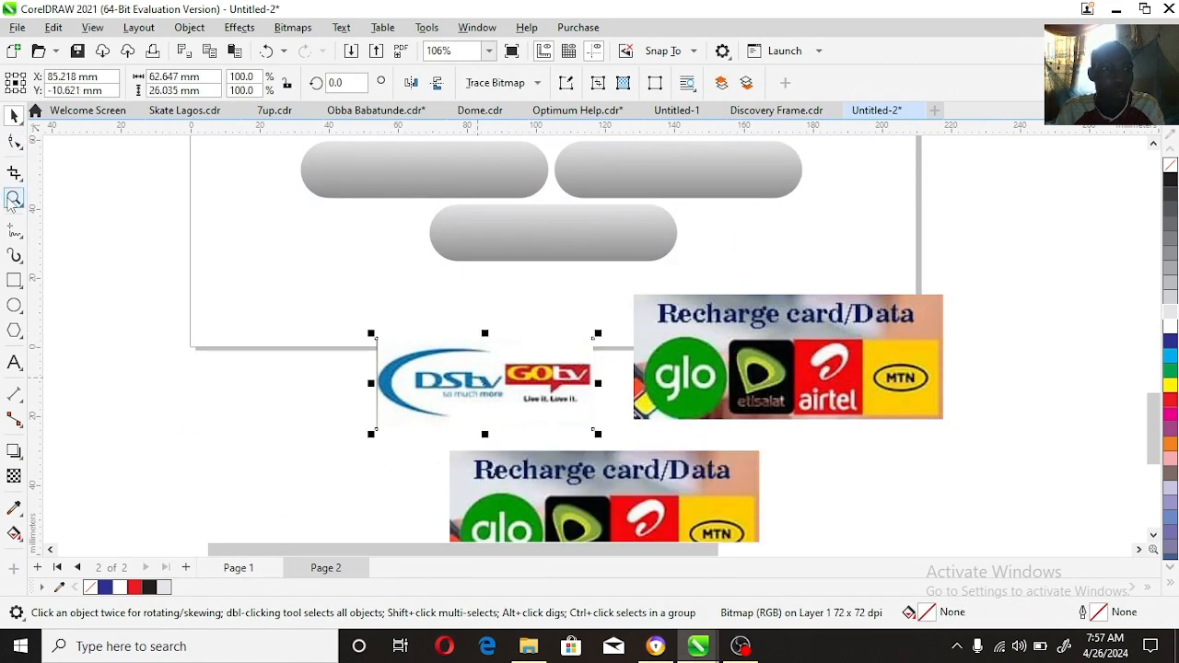
Step: Crop the heading off the upper Recharge card/Data block so that only the glo, etisalat, airtel and MTN logos remain
{"action": "left_click", "coordinate": [14, 281]}
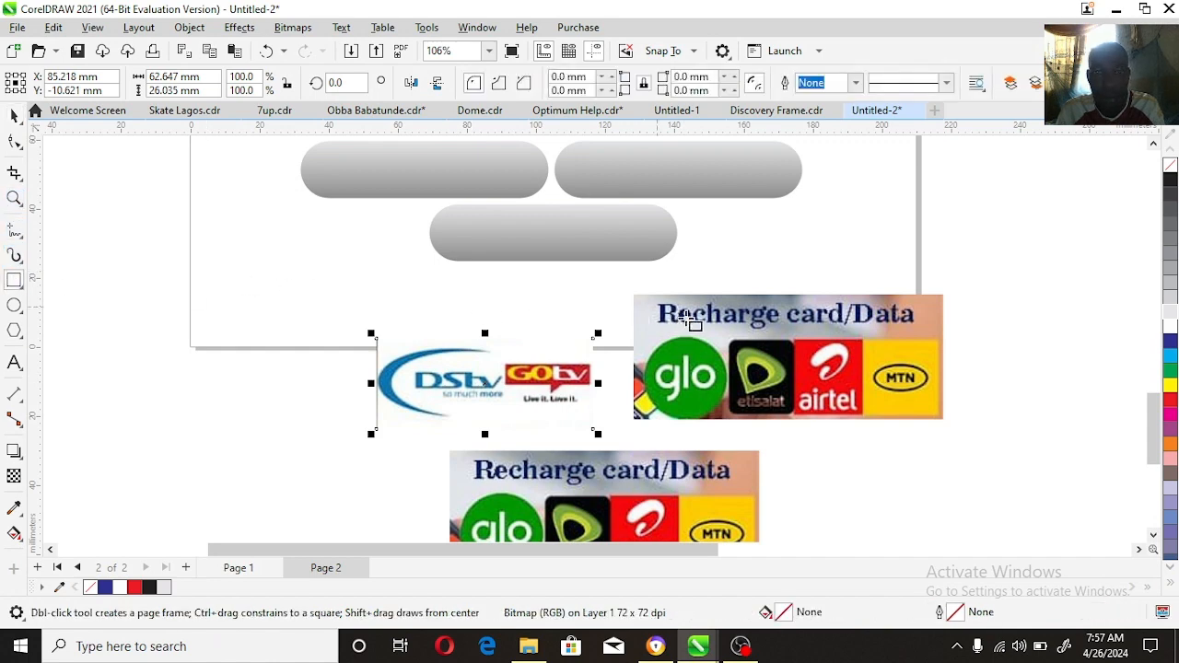
{"action": "key", "text": "space"}
{"action": "left_click", "coordinate": [740, 334]}
{"action": "key", "text": "F10"}
{"action": "left_click_drag", "start_coordinate": [578, 275], "coordinate": [954, 340]}
{"action": "key", "text": "space"}
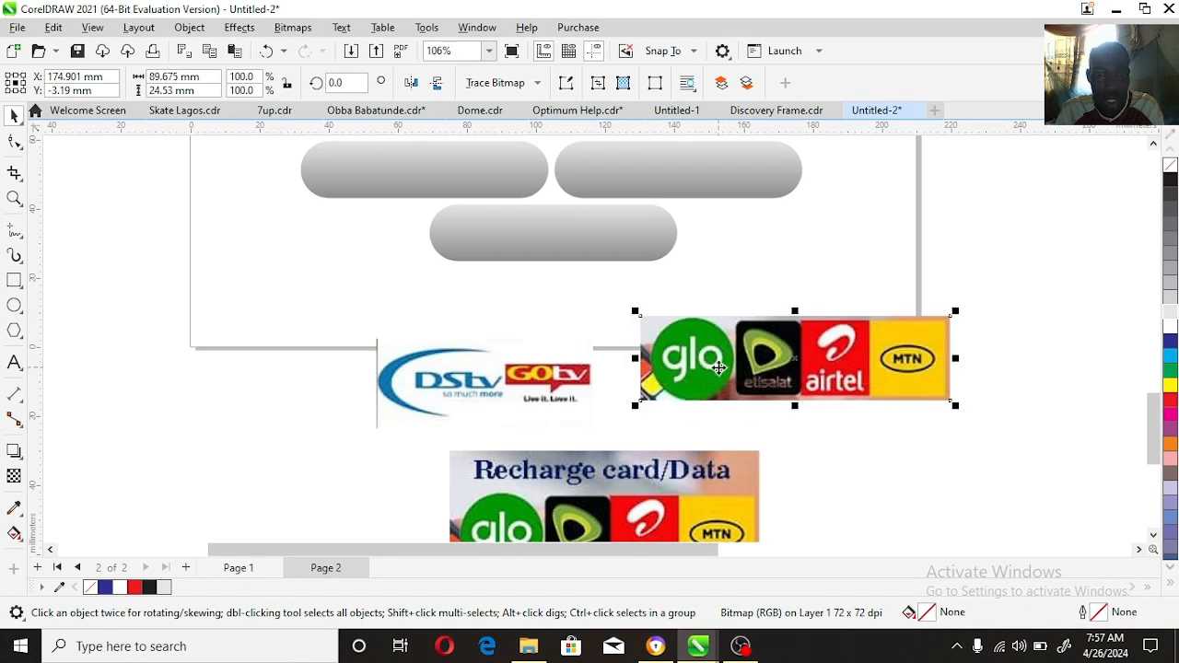
Step: Place the network logos beside the DStv/GOtv logo, align their upper edges and scale the network strip to about 94 mm wide
{"action": "left_click_drag", "start_coordinate": [718, 367], "coordinate": [620, 404]}
{"action": "left_click_drag", "start_coordinate": [905, 417], "coordinate": [981, 472]}
{"action": "left_click", "coordinate": [550, 406]}
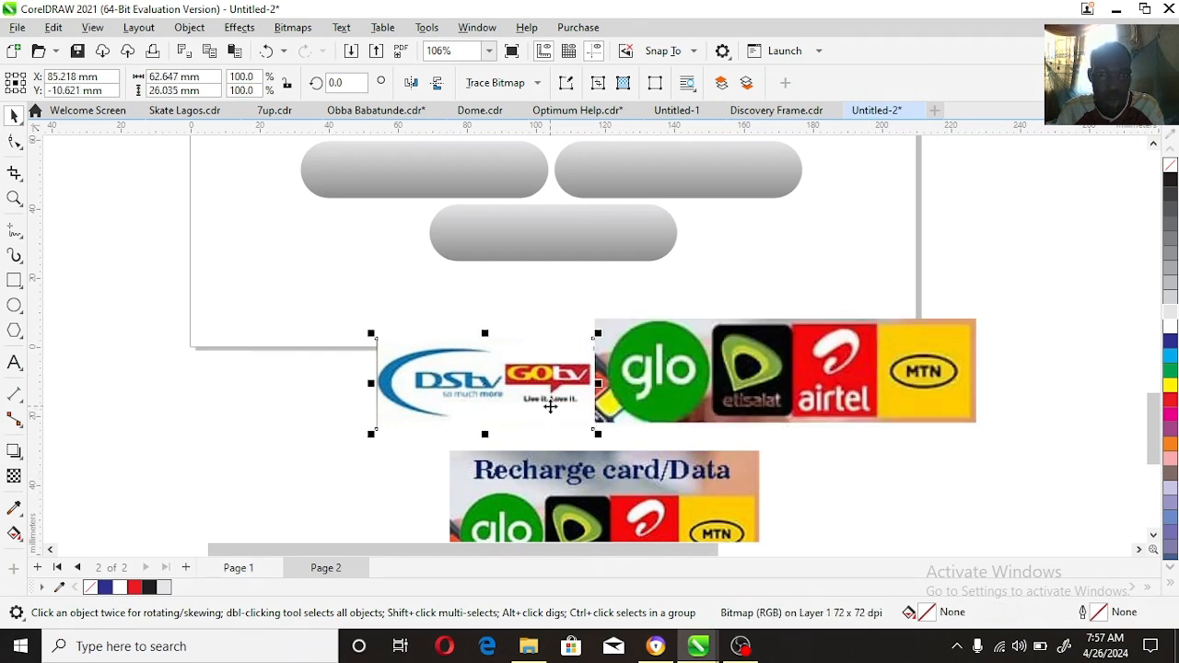
{"action": "left_click", "coordinate": [660, 382], "text": "shift"}
{"action": "key", "text": "t"}
{"action": "left_click", "coordinate": [680, 436]}
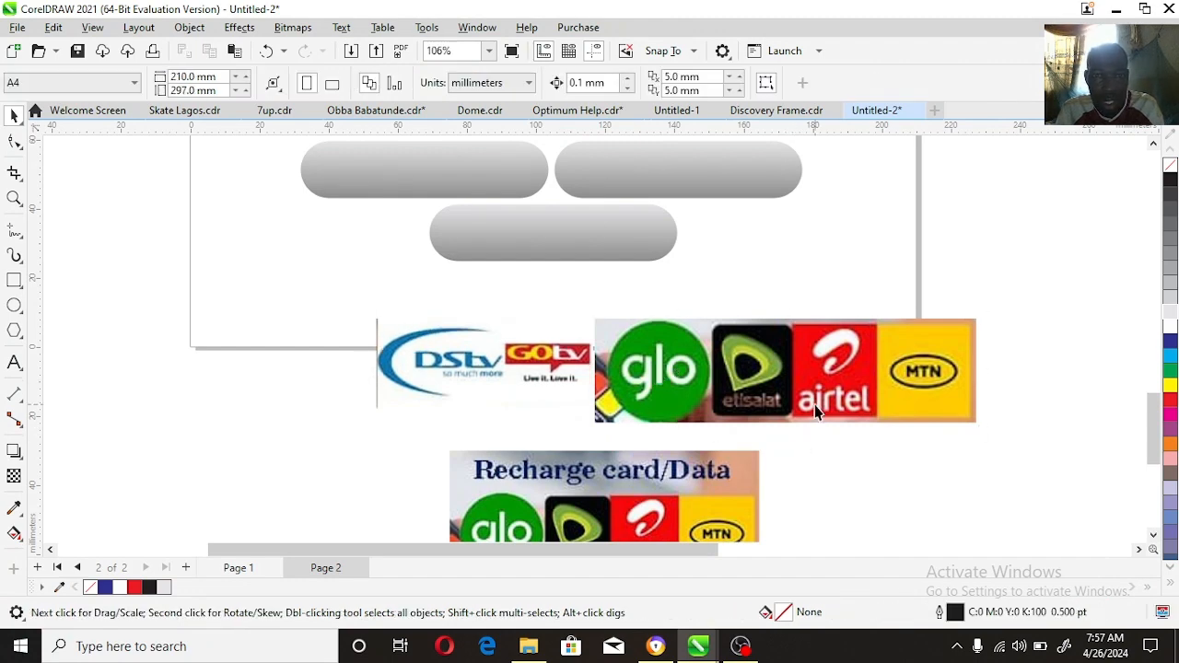
{"action": "left_click", "coordinate": [814, 405]}
{"action": "left_click_drag", "start_coordinate": [982, 429], "coordinate": [926, 415]}
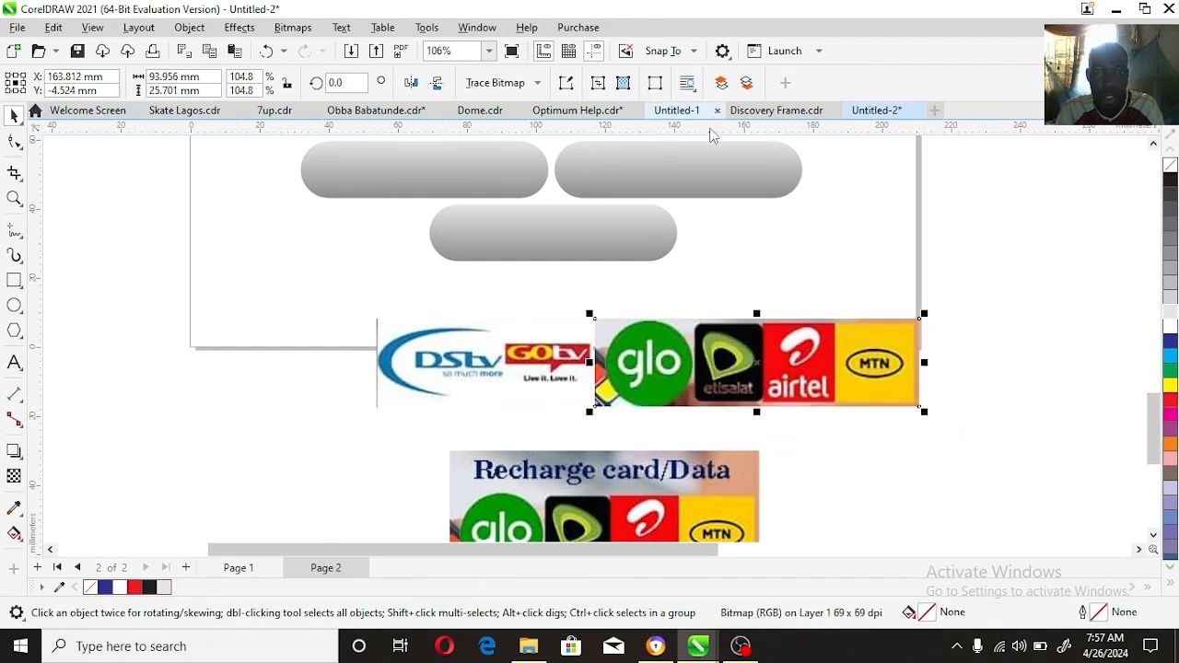
Step: Add the text RECHARGE CARD/DATA below the page, between the logos and the spare Recharge card/Data block
{"action": "left_click", "coordinate": [473, 344]}
{"action": "left_click", "coordinate": [735, 473]}
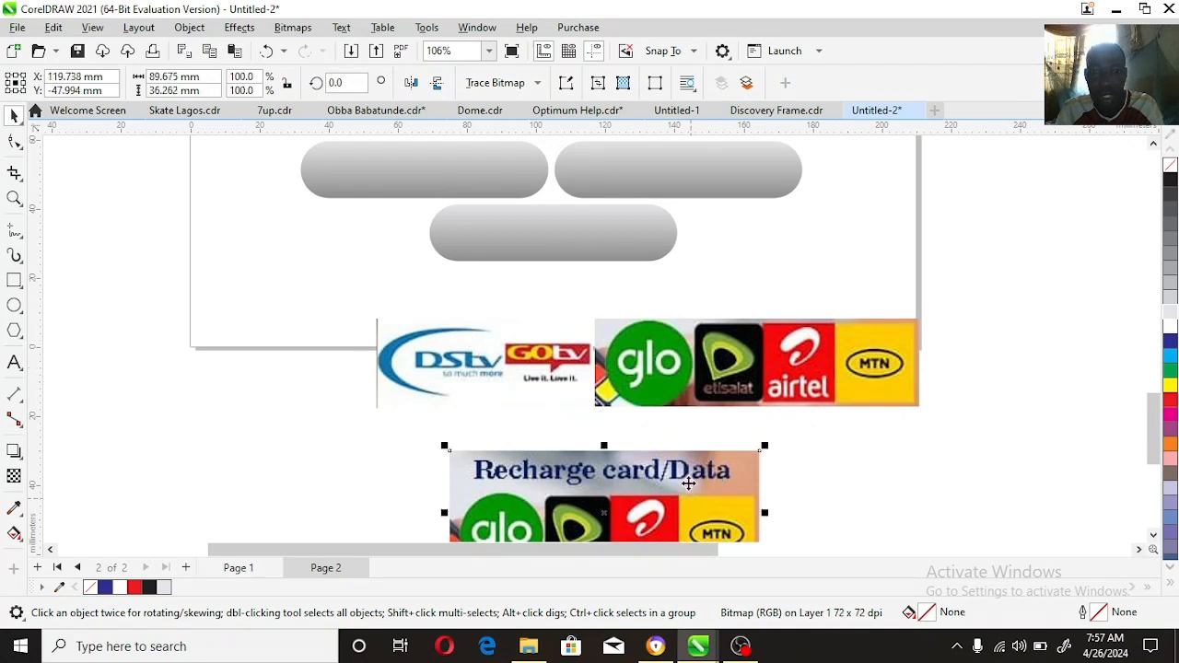
{"action": "left_click", "coordinate": [293, 451]}
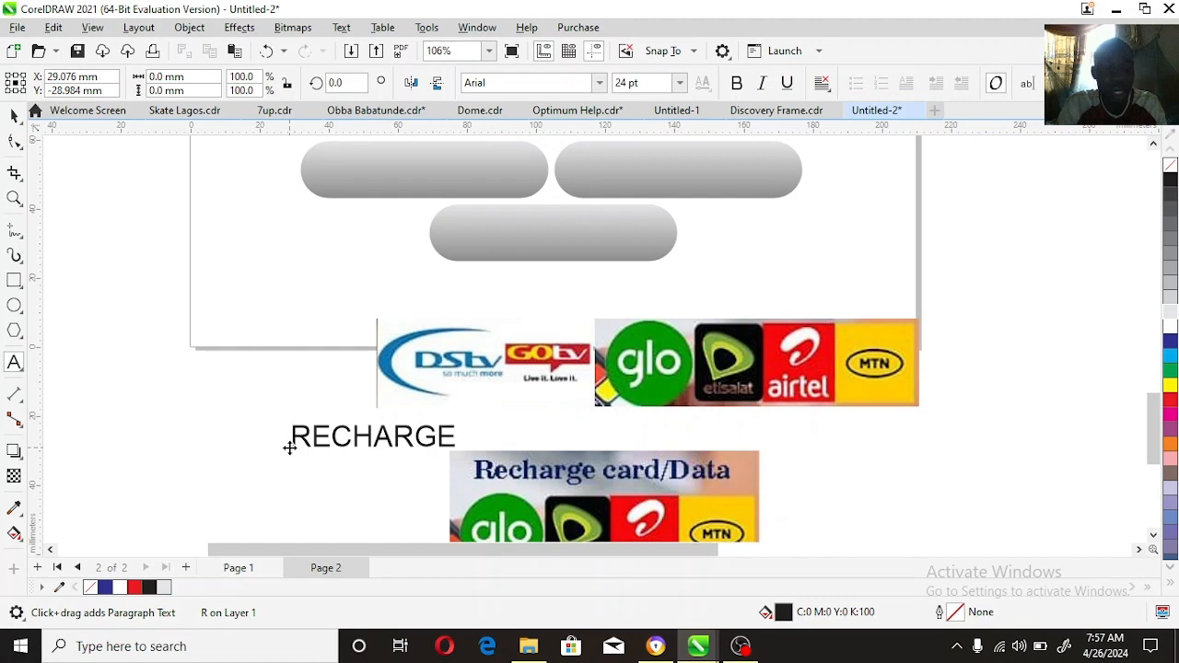
{"action": "type", "text": "RECHARGE CARD/DATA"}
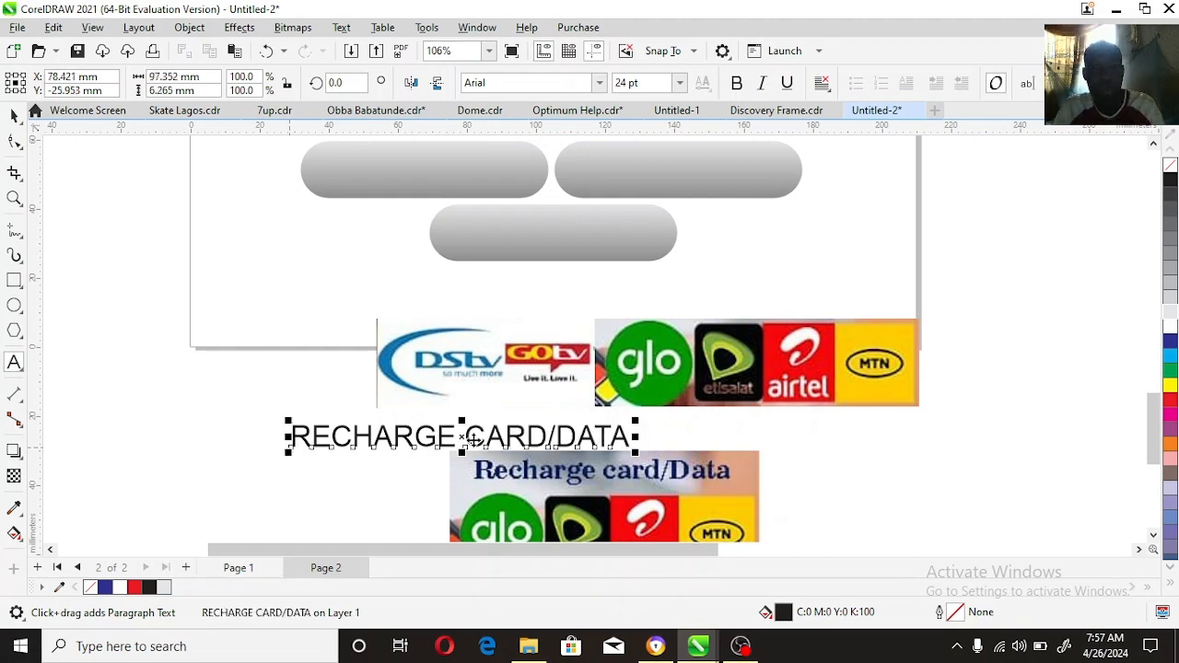
{"action": "key", "text": "ctrl+space"}
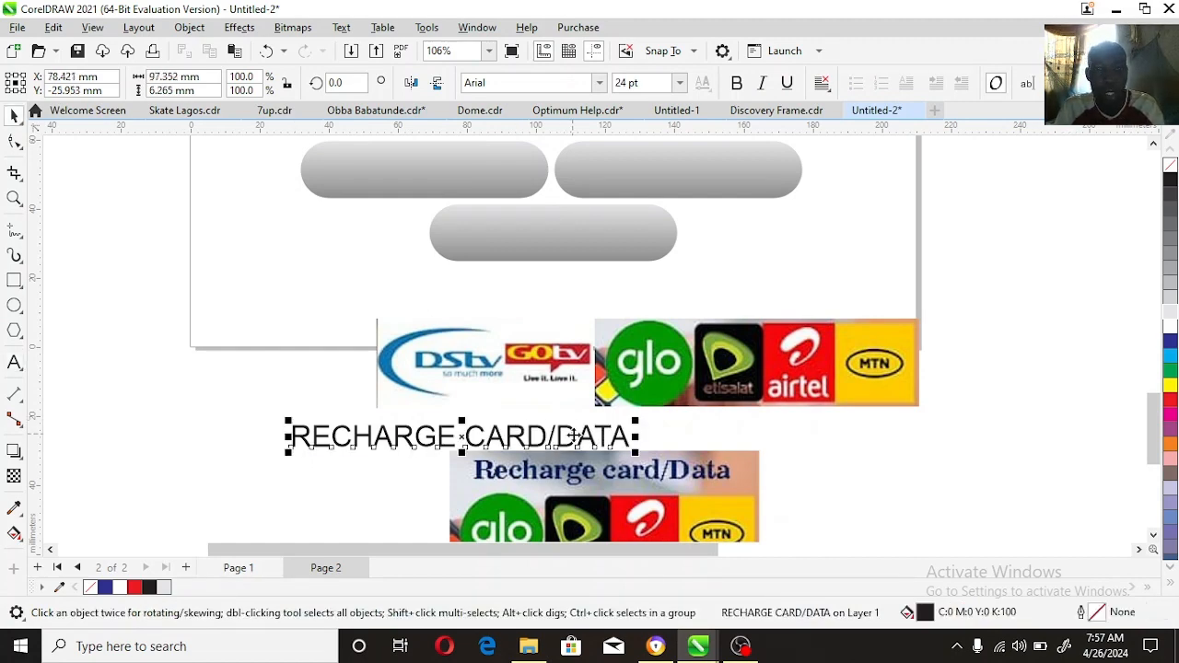
Step: Move the RECHARGE CARD/DATA text under the lowest grey button, shrink it to about 13 pt, make it bold and widen its letter spacing
{"action": "left_click_drag", "start_coordinate": [577, 444], "coordinate": [839, 291]}
{"action": "left_click", "coordinate": [726, 284]}
{"action": "left_click", "coordinate": [727, 284]}
{"action": "left_click", "coordinate": [727, 282]}
{"action": "left_click", "coordinate": [736, 82]}
{"action": "key", "text": "space"}
Step: Insert extra spaces between the words and around the slash in RECHARGE CARD/DATA and centre the line horizontally on the flyer
{"action": "left_click", "coordinate": [14, 362]}
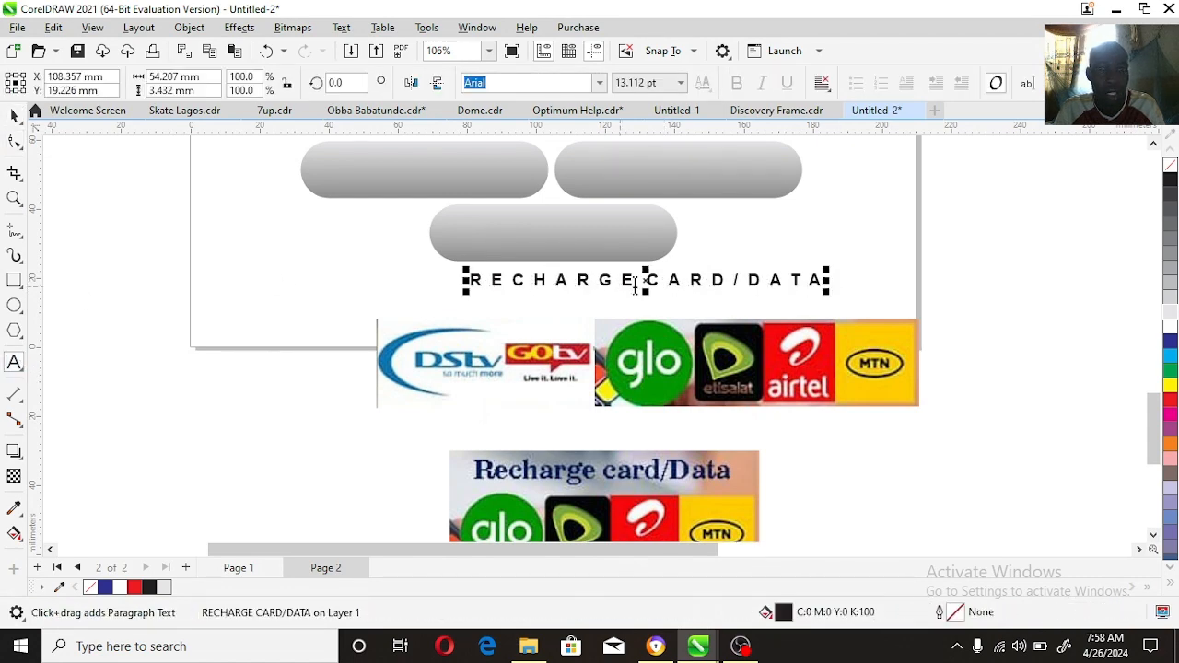
{"action": "left_click", "coordinate": [645, 280]}
{"action": "left_click", "coordinate": [734, 280]}
{"action": "left_click", "coordinate": [756, 280]}
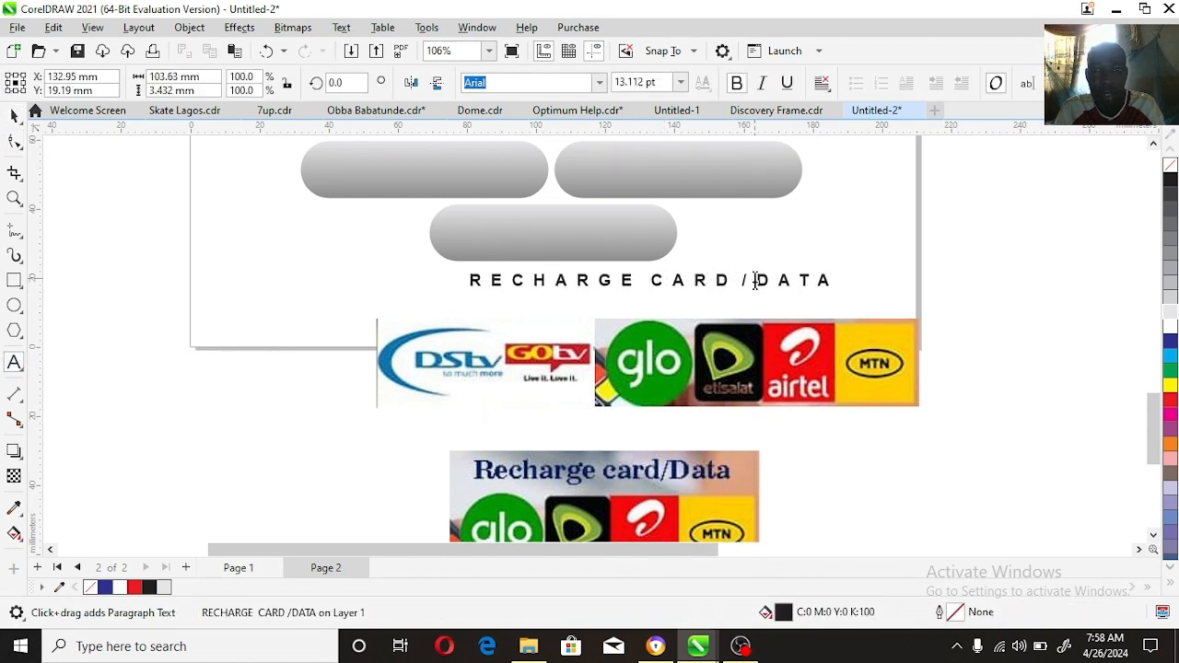
{"action": "key", "text": "ctrl+space"}
{"action": "left_click", "coordinate": [821, 240], "text": "shift"}
{"action": "key", "text": "c"}
{"action": "key", "text": "Escape"}
{"action": "left_click", "coordinate": [665, 286]}
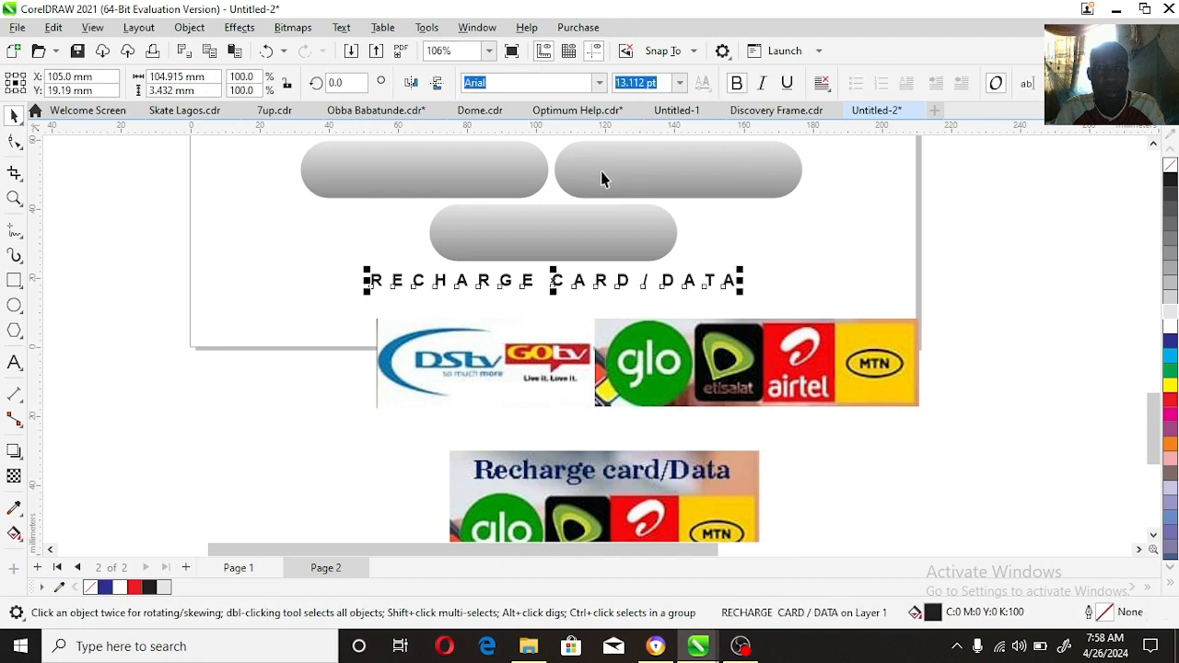
Step: Scale the DStv/GOtv and network logos together to about 78 mm wide and place them under the RECHARGE CARD/DATA line
{"action": "left_click", "coordinate": [768, 340]}
{"action": "left_click_drag", "start_coordinate": [924, 313], "coordinate": [751, 341]}
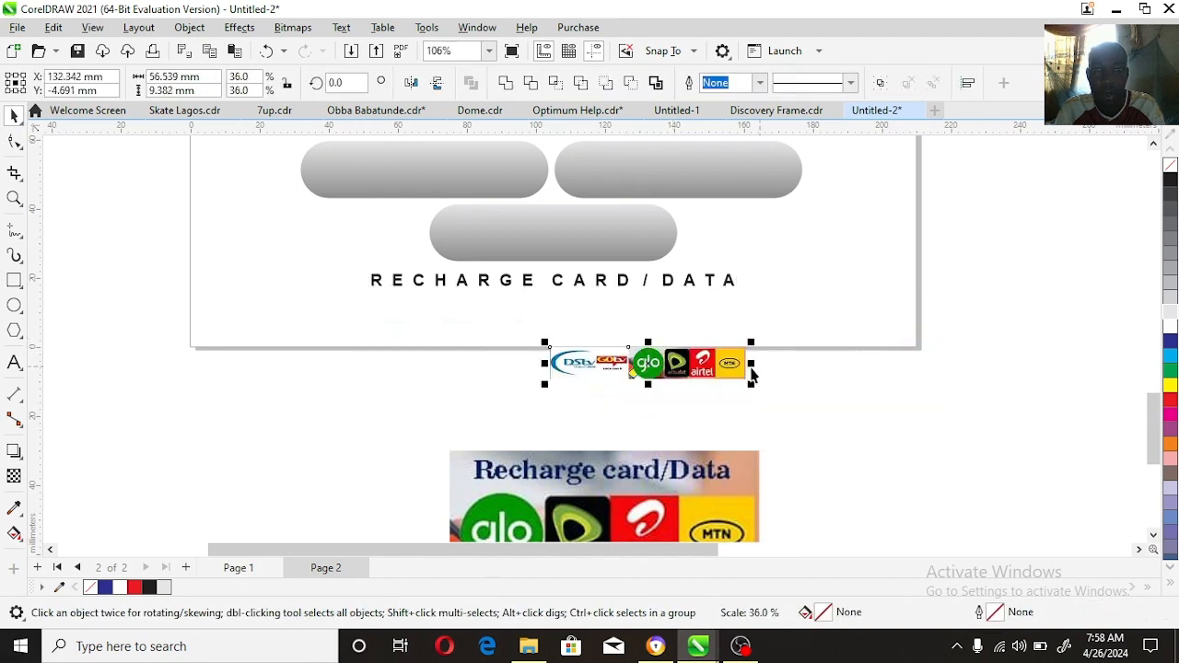
{"action": "left_click_drag", "start_coordinate": [689, 365], "coordinate": [577, 319]}
{"action": "left_click_drag", "start_coordinate": [638, 298], "coordinate": [713, 273]}
{"action": "left_click_drag", "start_coordinate": [677, 313], "coordinate": [660, 316]}
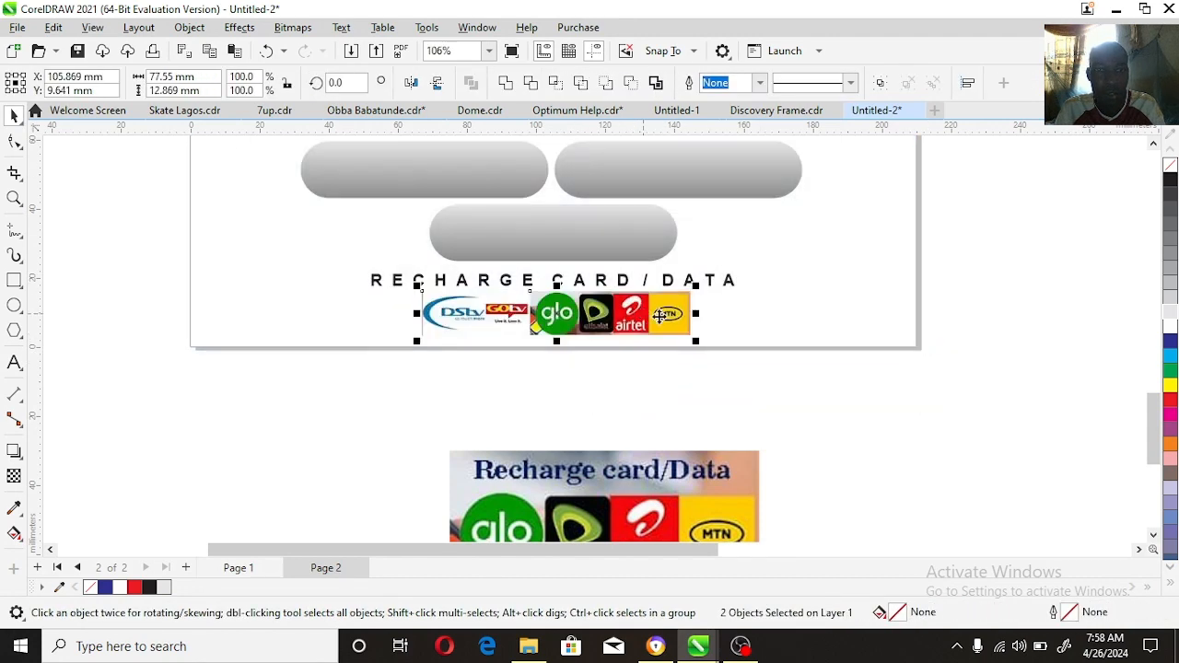
Step: Delete the spare Recharge card/Data block and centre the RECHARGE CARD/DATA line and logos horizontally on the flyer
{"action": "left_click", "coordinate": [688, 480]}
{"action": "key", "text": "Delete"}
{"action": "left_click", "coordinate": [326, 399]}
{"action": "left_click_drag", "start_coordinate": [755, 260], "coordinate": [756, 261]}
{"action": "left_click", "coordinate": [853, 271], "text": "shift"}
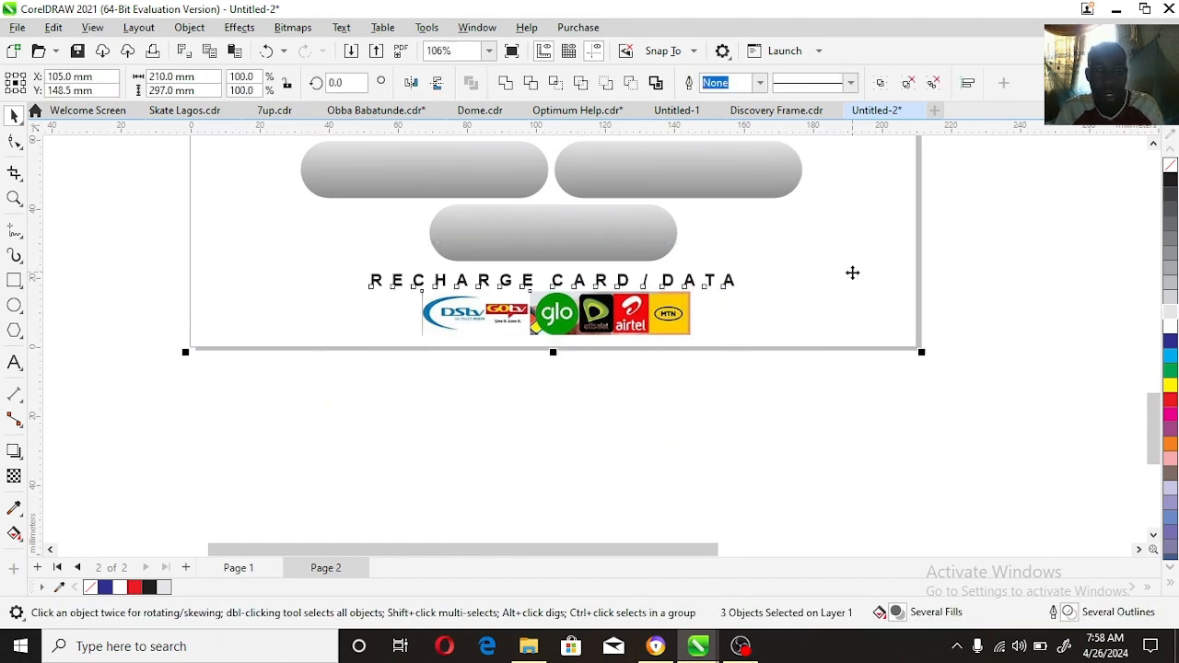
{"action": "key", "text": "c"}
Step: Place a duplicate of the original Seemah flyer image to the right of the original
{"action": "left_click", "coordinate": [15, 196]}
{"action": "right_click", "coordinate": [629, 291]}
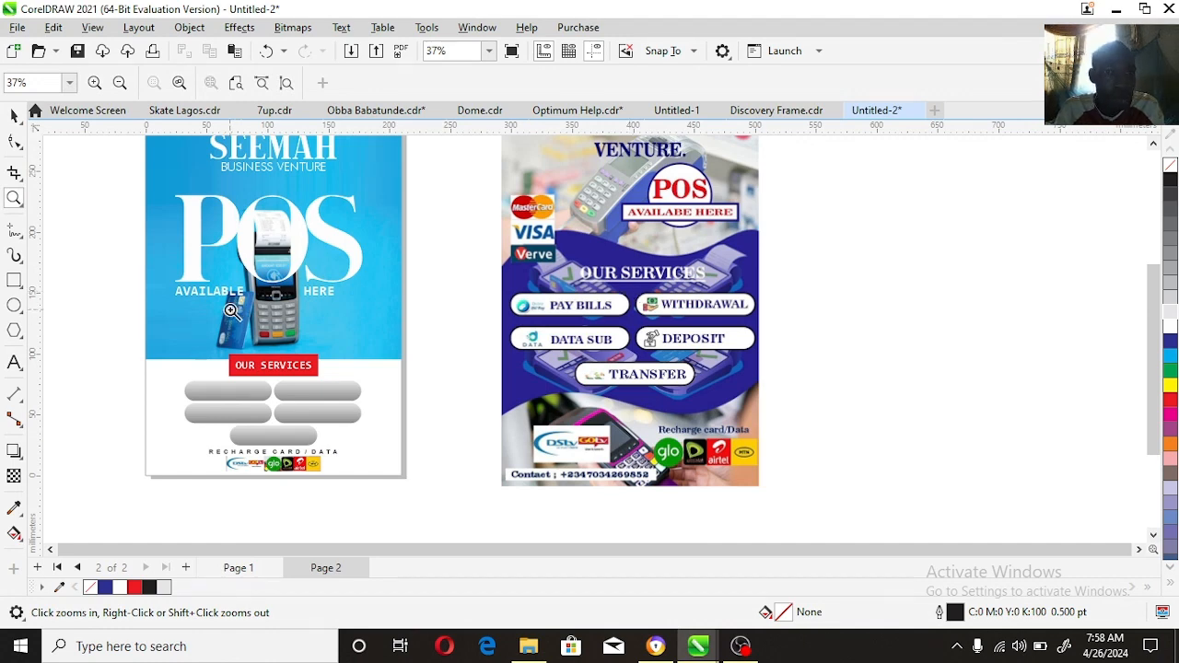
{"action": "key", "text": "space"}
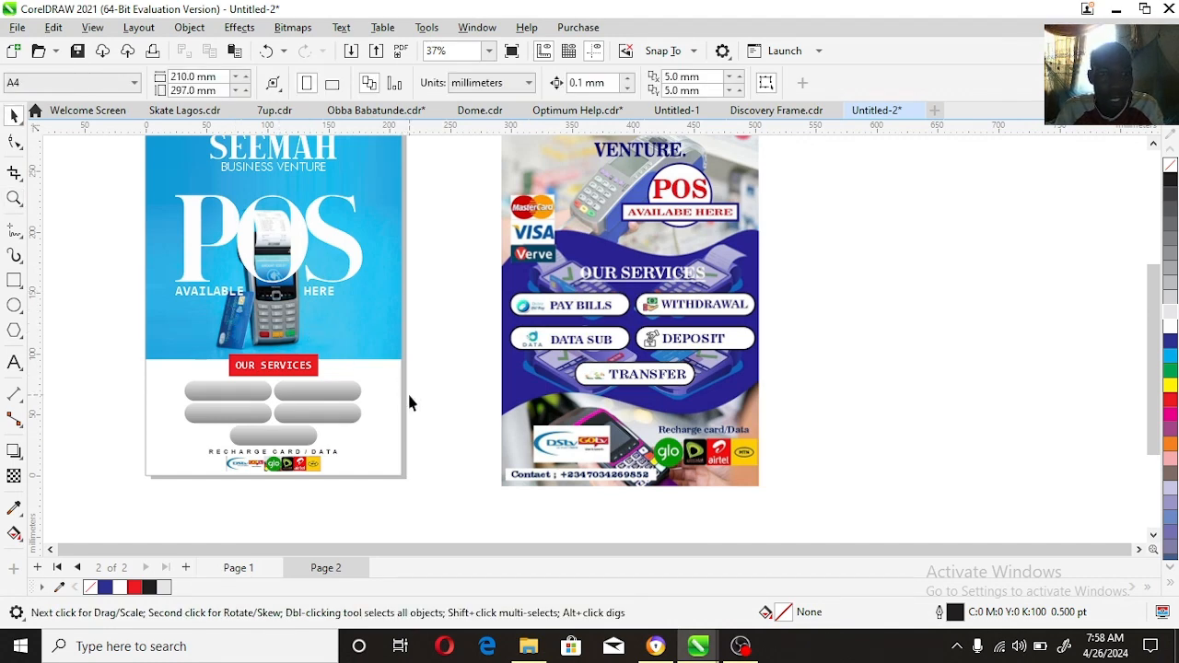
{"action": "left_click", "coordinate": [698, 341]}
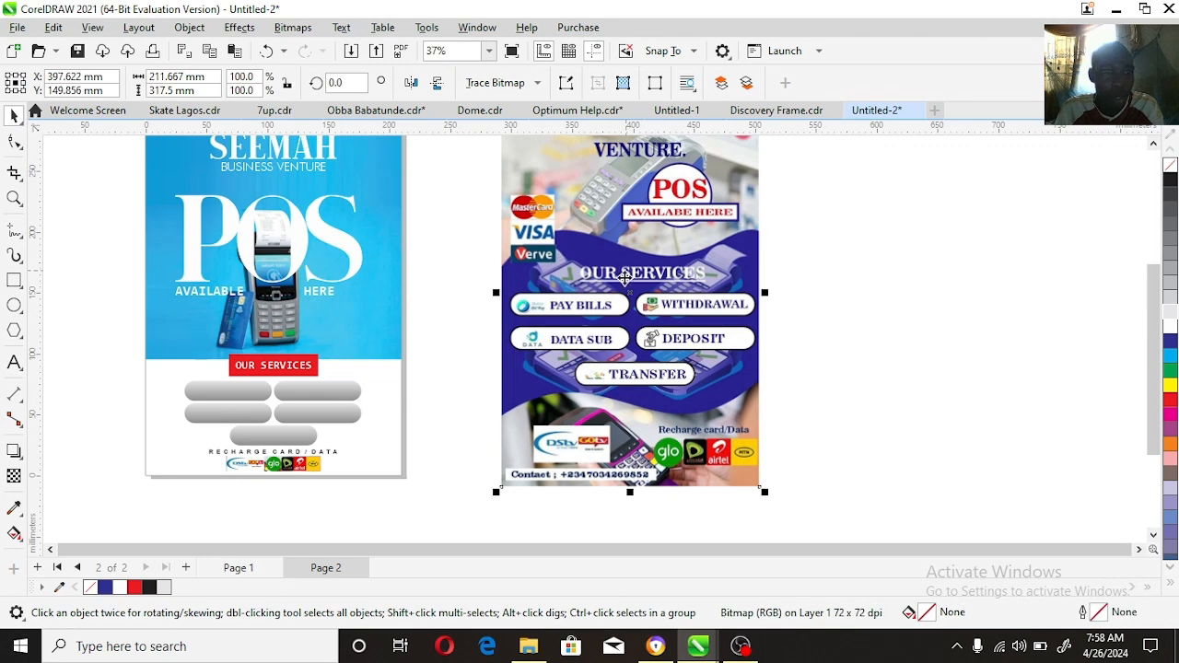
{"action": "left_click_drag", "start_coordinate": [617, 271], "coordinate": [893, 353]}
{"action": "right_click", "coordinate": [893, 352]}
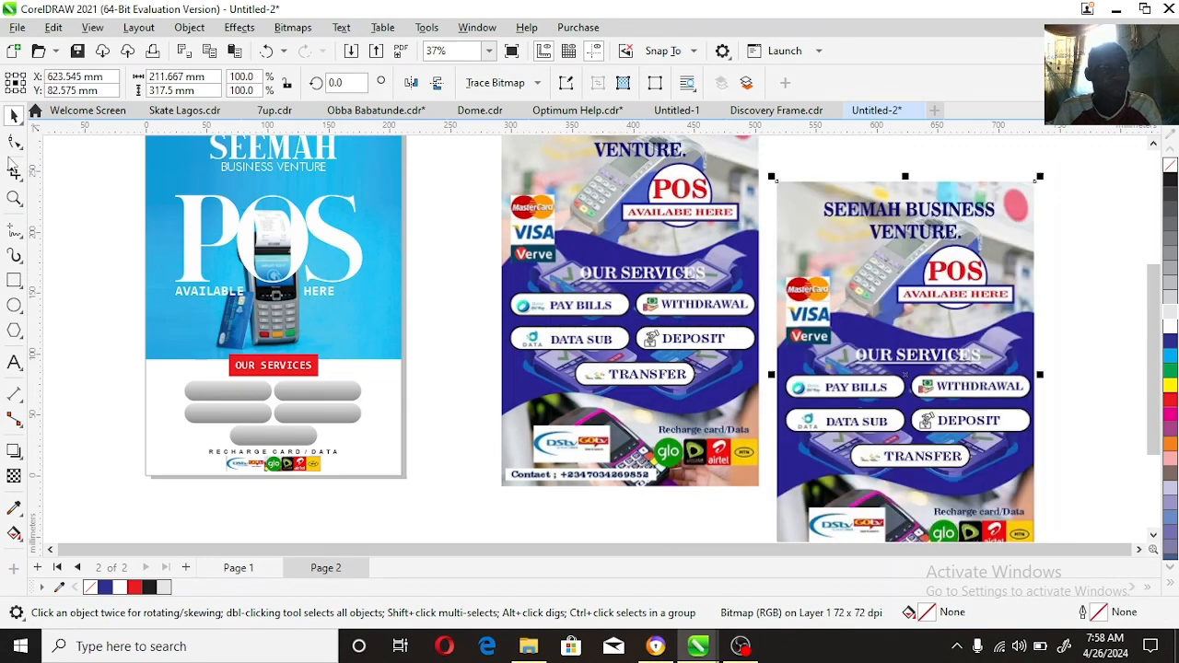
Step: Crop the duplicate flyer from its right and lower sides to just past the MasterCard, Visa and Verve logos
{"action": "left_click", "coordinate": [14, 141]}
{"action": "scroll", "coordinate": [1068, 539], "scroll_direction": "down", "scroll_amount": 2}
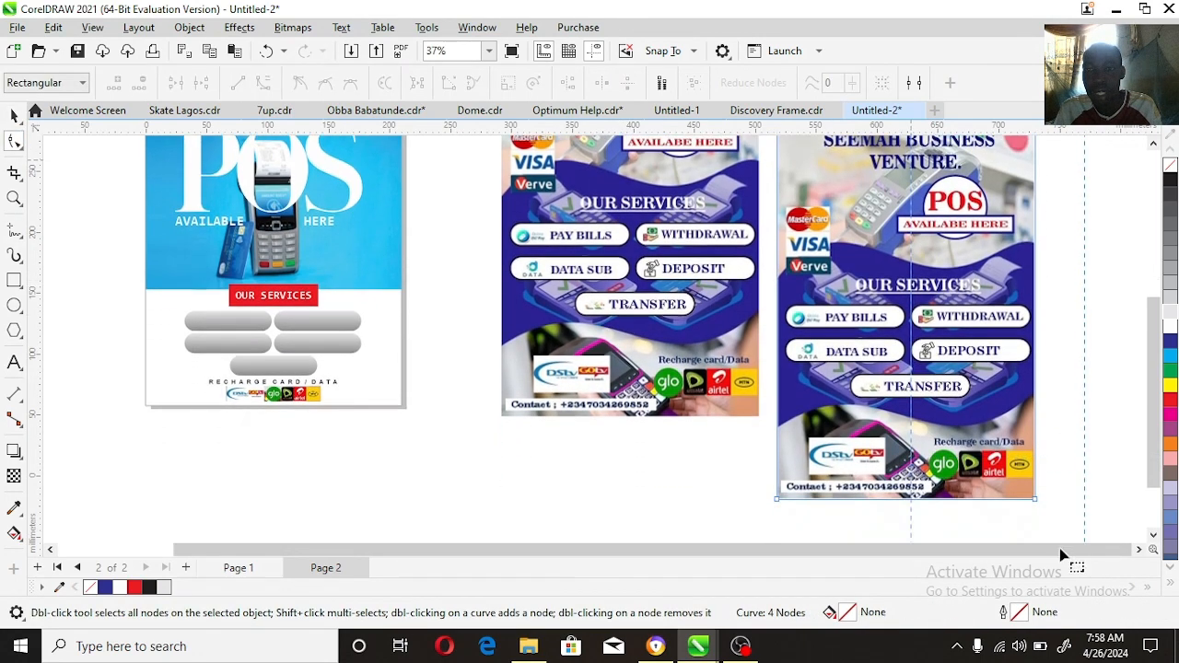
{"action": "left_click_drag", "start_coordinate": [1035, 501], "coordinate": [834, 517]}
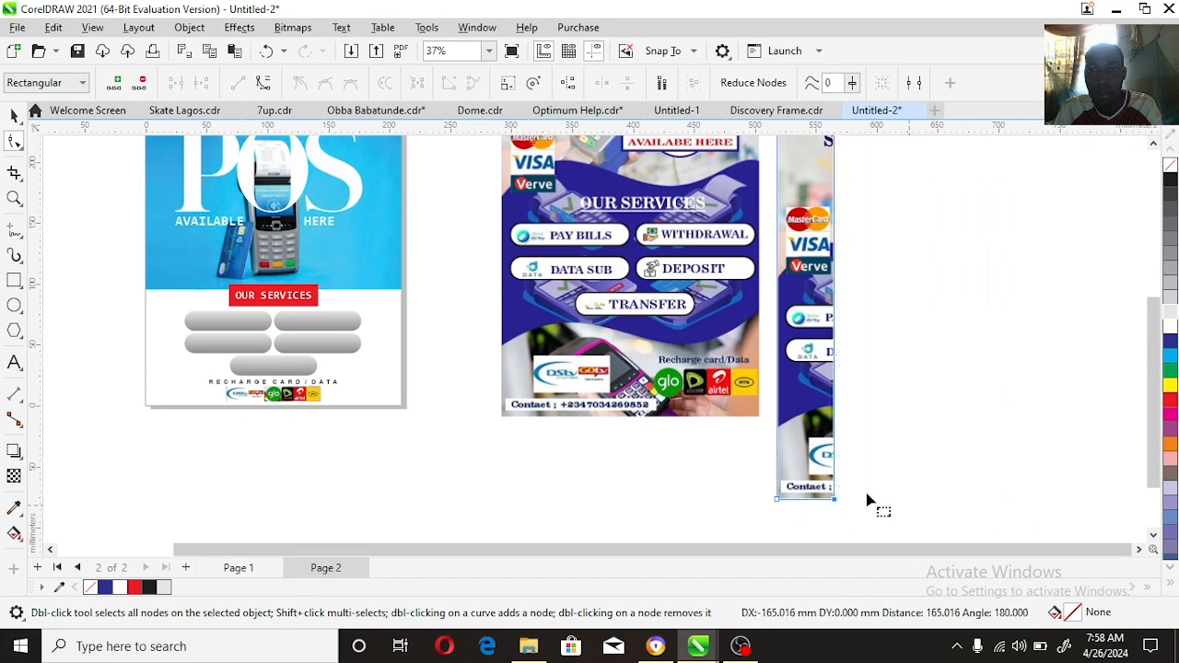
{"action": "scroll", "coordinate": [876, 505], "scroll_direction": "down", "scroll_amount": 1}
{"action": "left_click_drag", "start_coordinate": [776, 483], "coordinate": [783, 274]}
Step: Move the cropped piece down and trim off the areas above and to the left of the MasterCard, Visa and Verve logos
{"action": "key", "text": "space"}
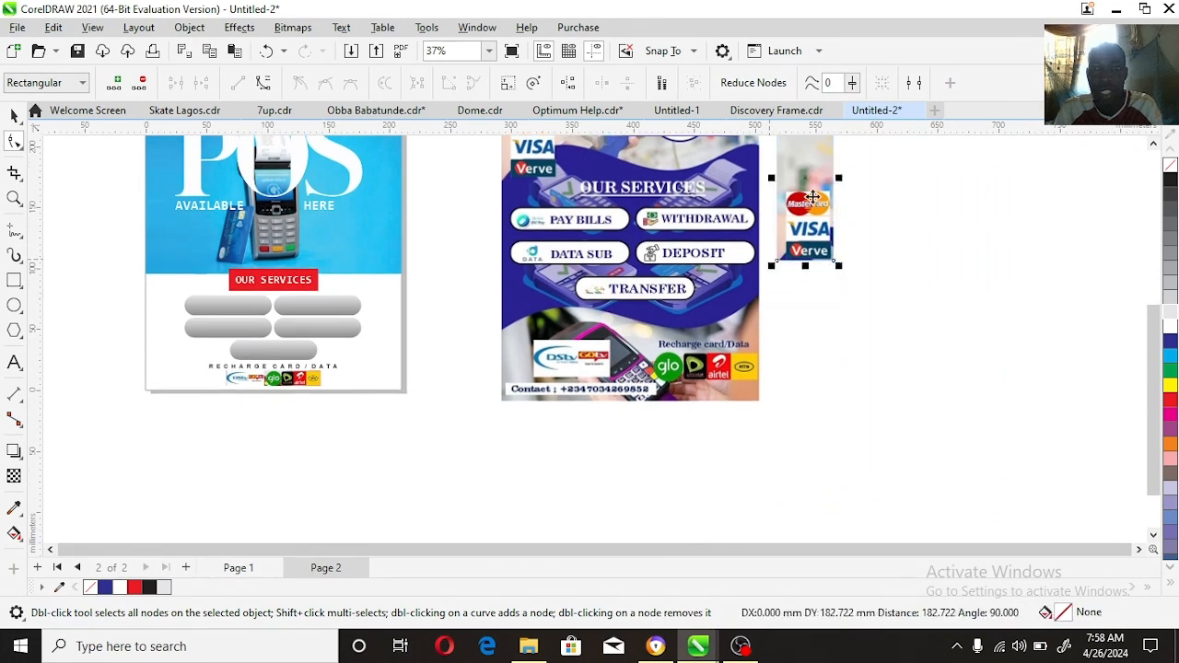
{"action": "left_click_drag", "start_coordinate": [812, 197], "coordinate": [803, 325]}
{"action": "key", "text": "space"}
{"action": "key", "text": "space"}
{"action": "key", "text": "space"}
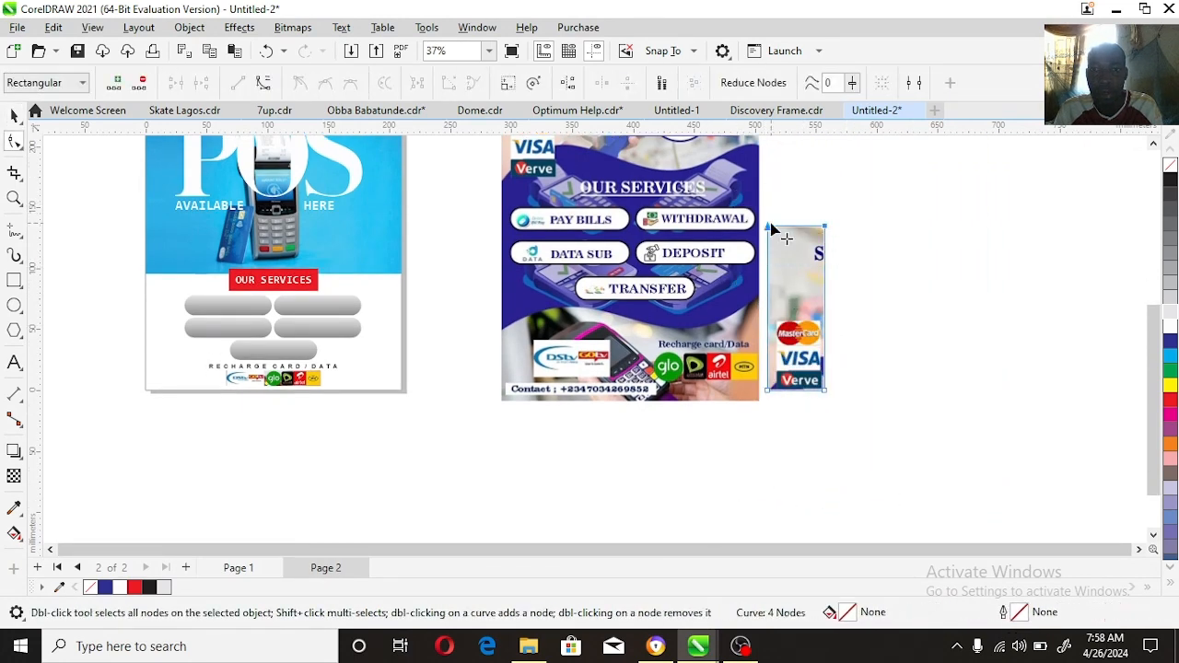
{"action": "left_click_drag", "start_coordinate": [765, 277], "coordinate": [768, 318]}
Step: Scale the card logos to 73% and place them on the new flyer, right of the OUR SERVICES label at the blue area's lower edge
{"action": "key", "text": "space"}
{"action": "key", "text": "space"}
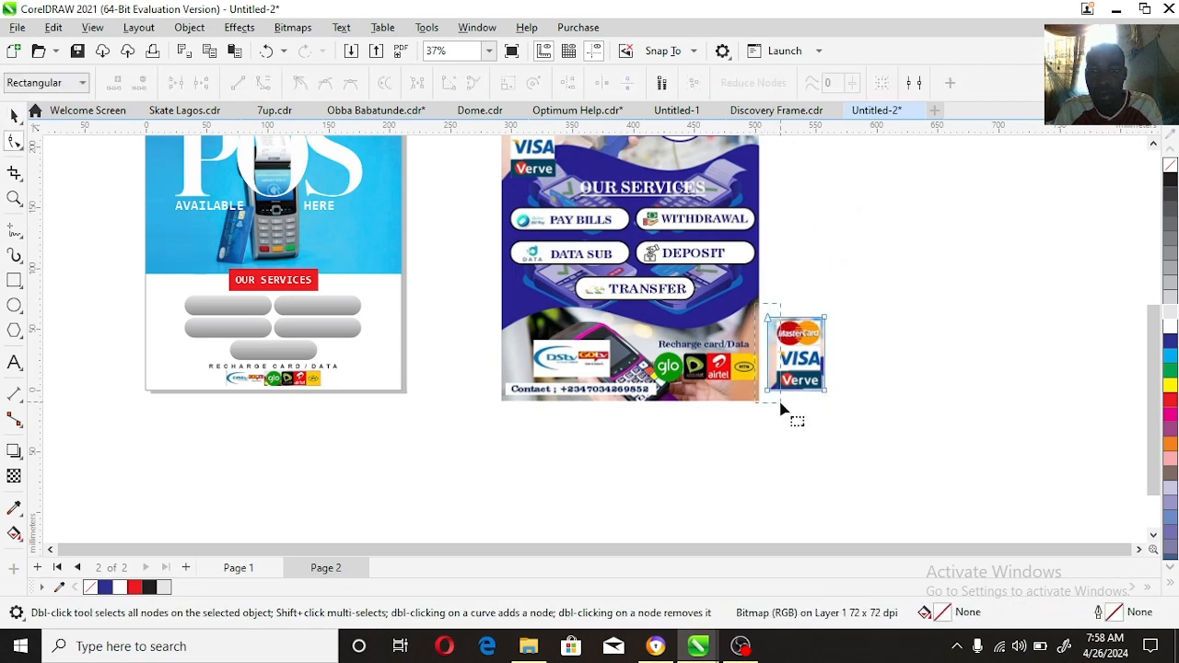
{"action": "left_click_drag", "start_coordinate": [769, 390], "coordinate": [777, 391]}
{"action": "key", "text": "space"}
{"action": "left_click_drag", "start_coordinate": [830, 311], "coordinate": [817, 331]}
{"action": "left_click_drag", "start_coordinate": [152, 311], "coordinate": [371, 262]}
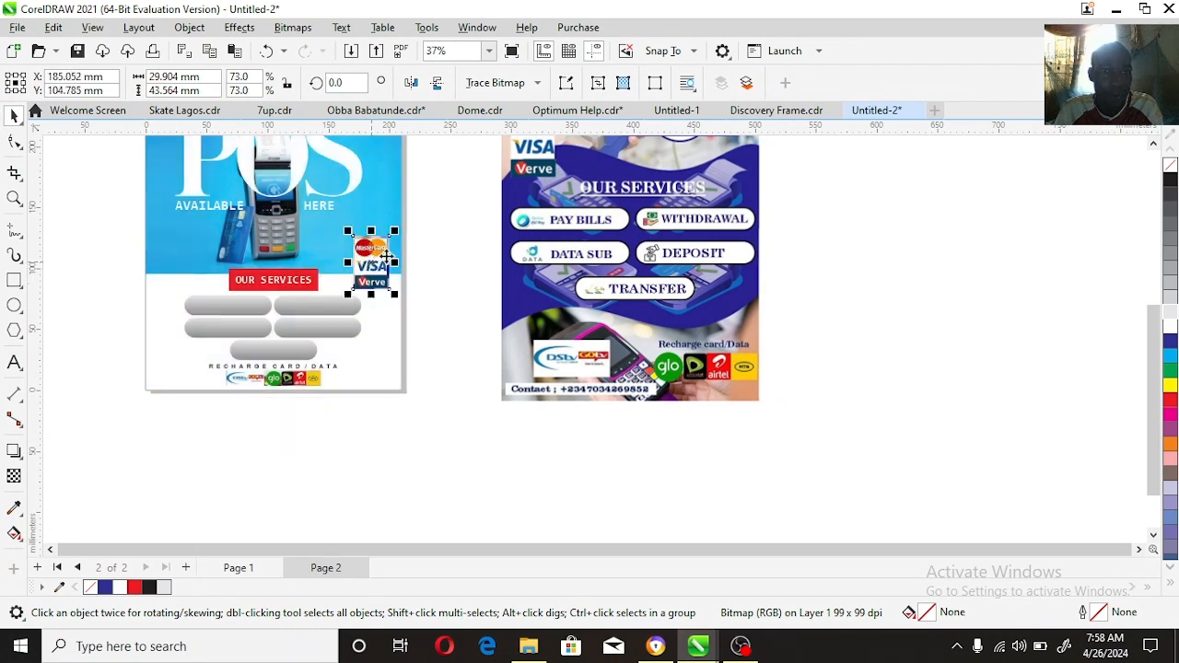
Step: Compare the new flyer's overall layout with the original flyer side by side
{"action": "left_click", "coordinate": [478, 337]}
{"action": "right_click", "coordinate": [399, 330]}
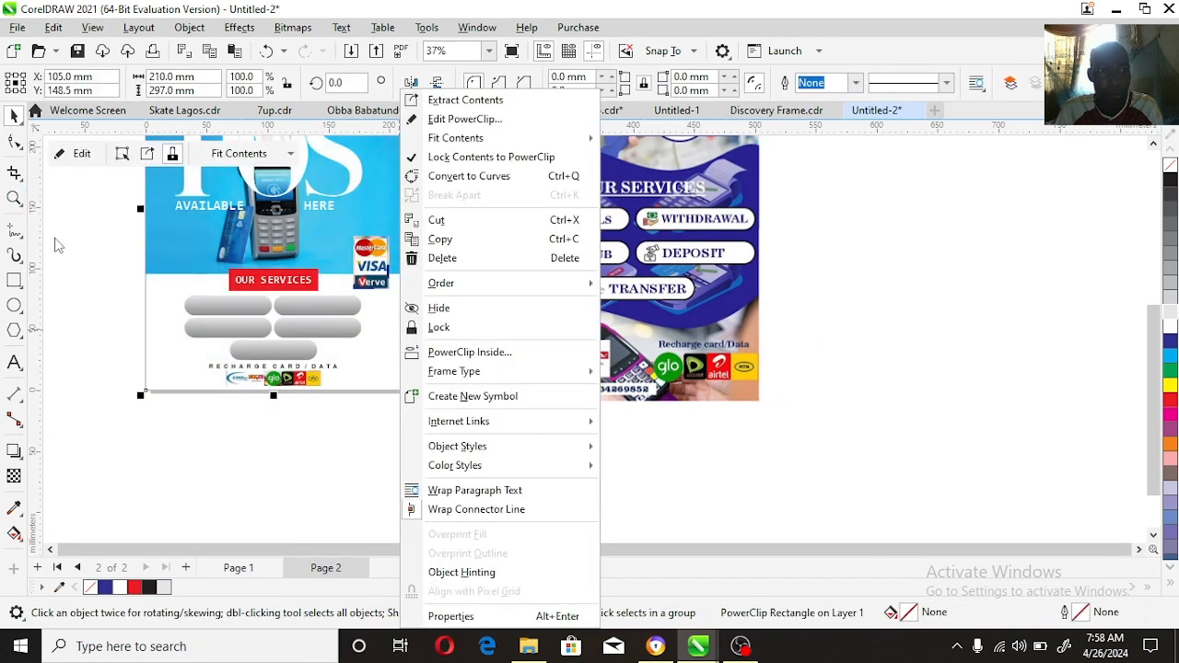
{"action": "left_click", "coordinate": [11, 198]}
{"action": "right_click", "coordinate": [366, 319]}
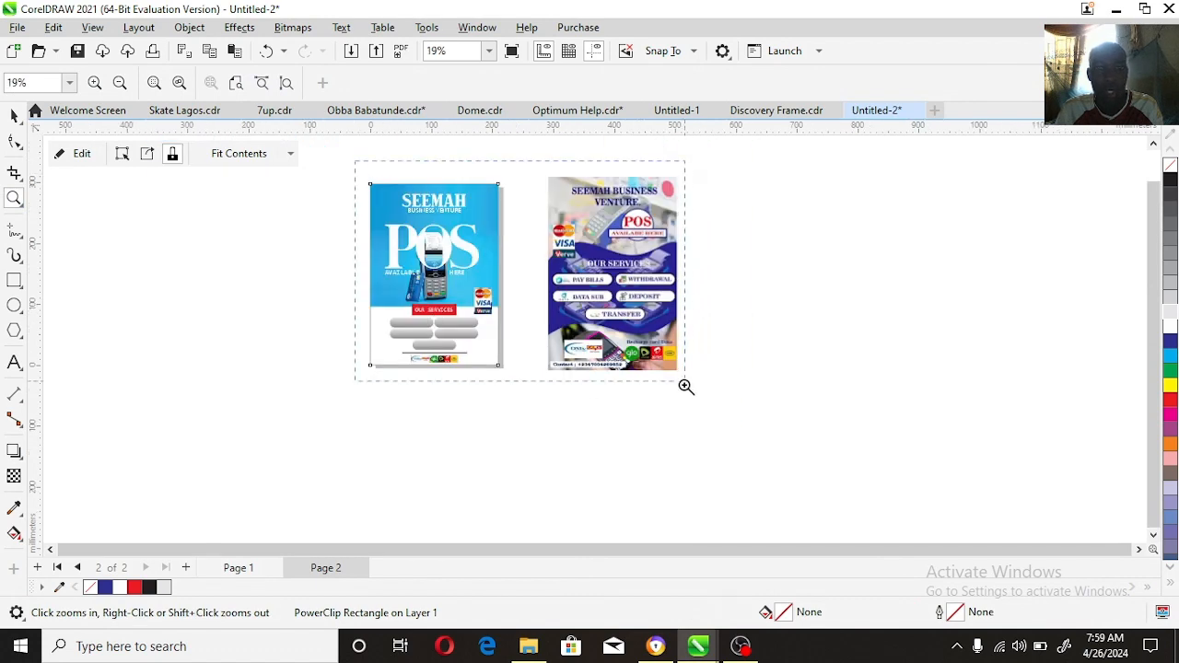
{"action": "left_click_drag", "start_coordinate": [686, 387], "coordinate": [683, 385]}
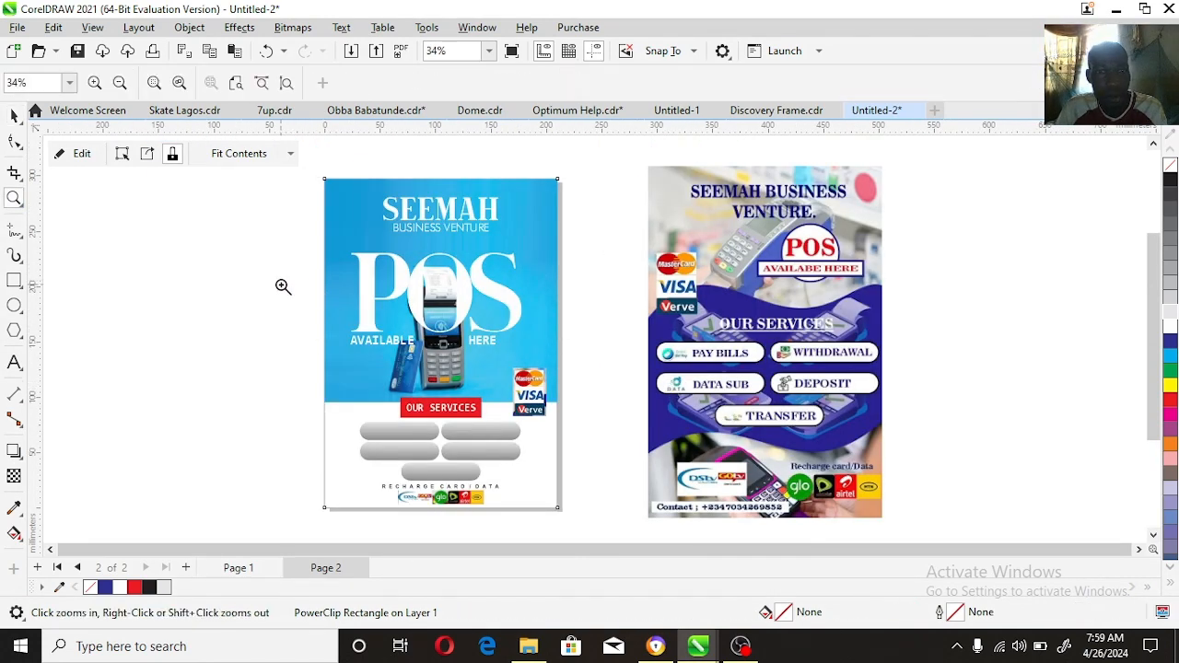
{"action": "key", "text": "space"}
{"action": "left_click_drag", "start_coordinate": [296, 306], "coordinate": [601, 443]}
{"action": "left_click", "coordinate": [607, 368]}
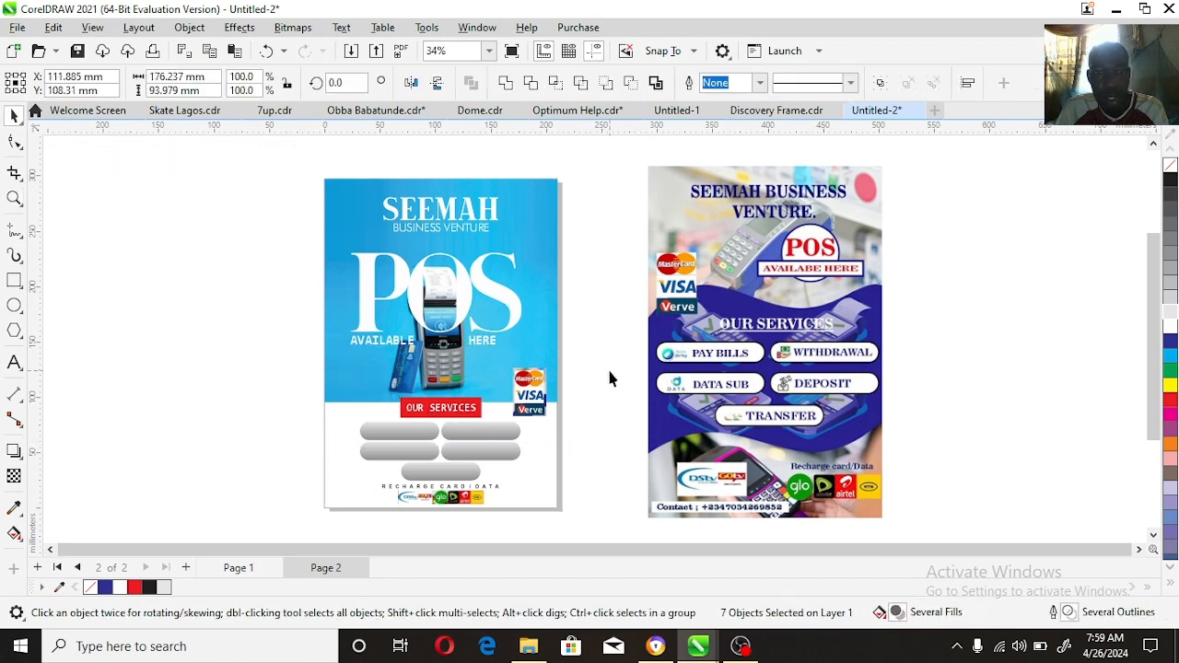
Step: Draw a rectangle about 27.3 × 39.5 mm over the MasterCard, Visa and Verve logos
{"action": "key", "text": "space"}
{"action": "left_click_drag", "start_coordinate": [324, 320], "coordinate": [623, 444]}
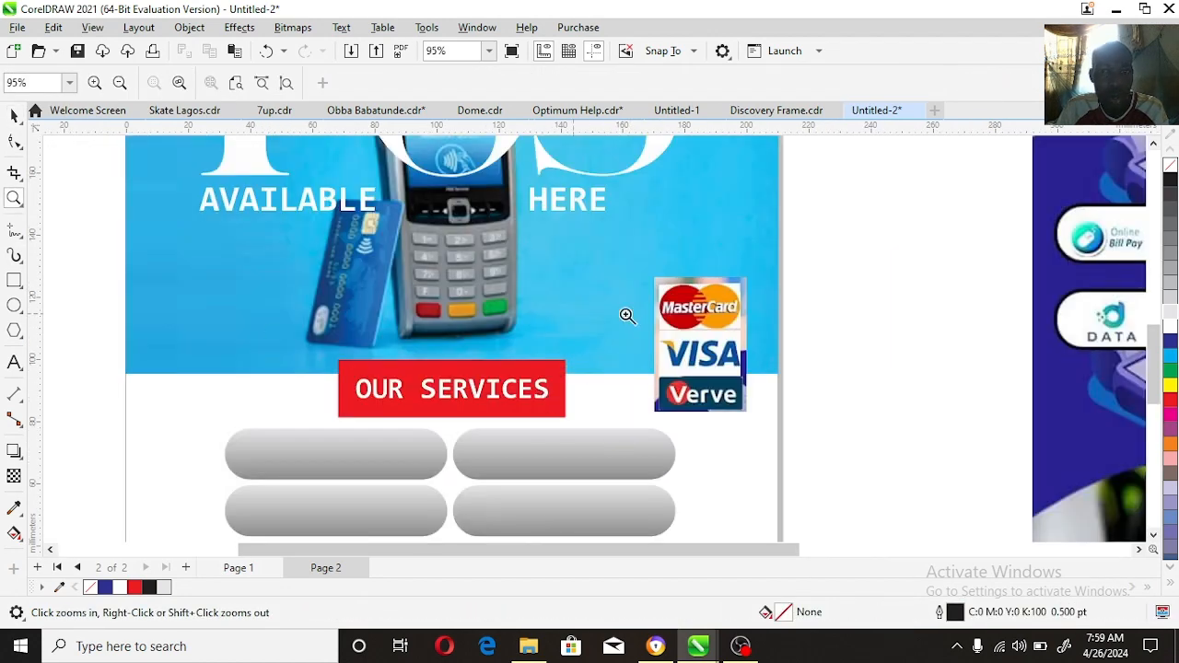
{"action": "left_click", "coordinate": [15, 280]}
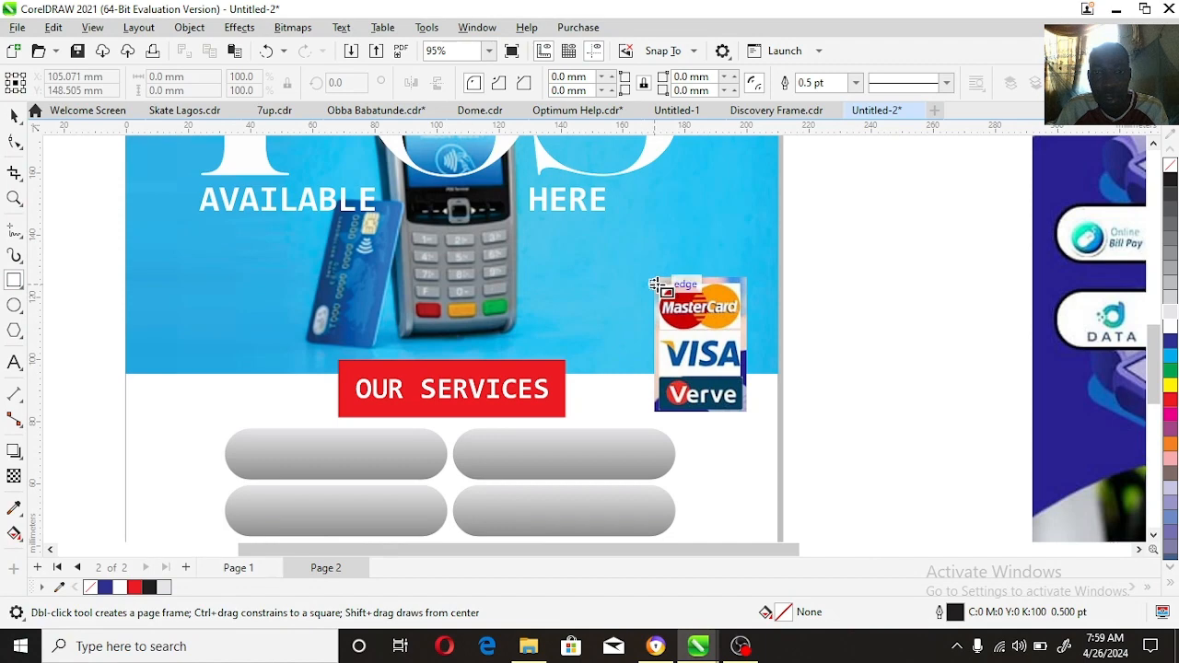
{"action": "left_click_drag", "start_coordinate": [656, 280], "coordinate": [746, 411]}
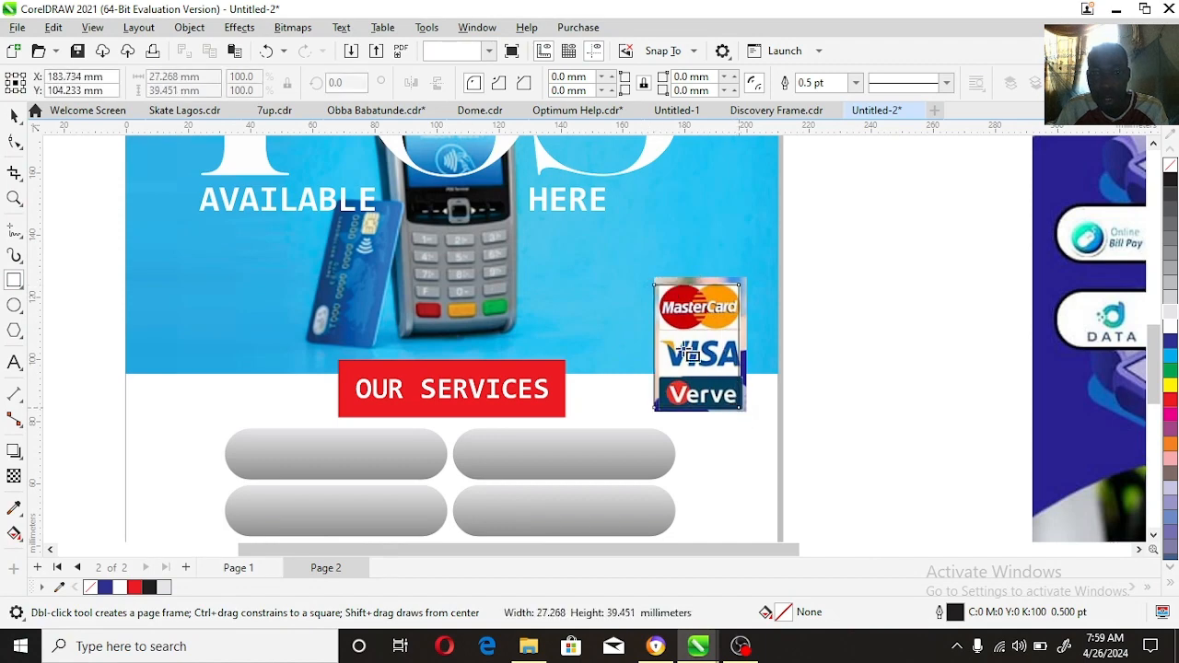
Step: Narrow the rectangle to about 25.5 mm from its left side and place the card logos image inside it as a PowerClip
{"action": "key", "text": "z"}
{"action": "left_click_drag", "start_coordinate": [818, 256], "coordinate": [648, 422]}
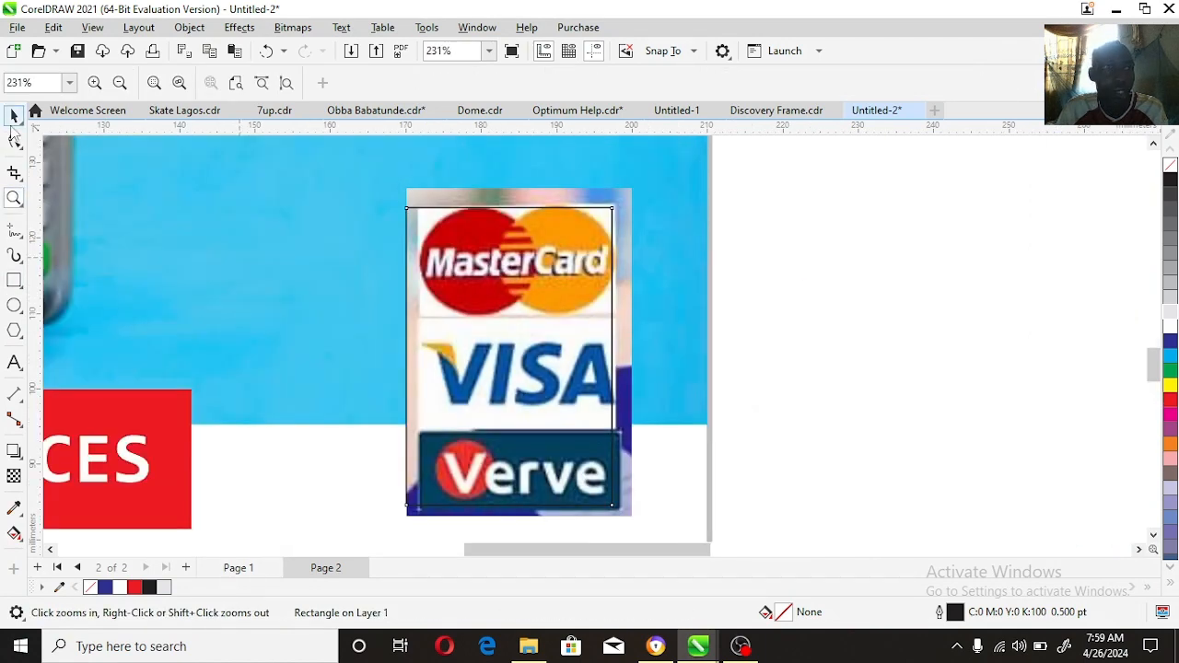
{"action": "left_click", "coordinate": [14, 116]}
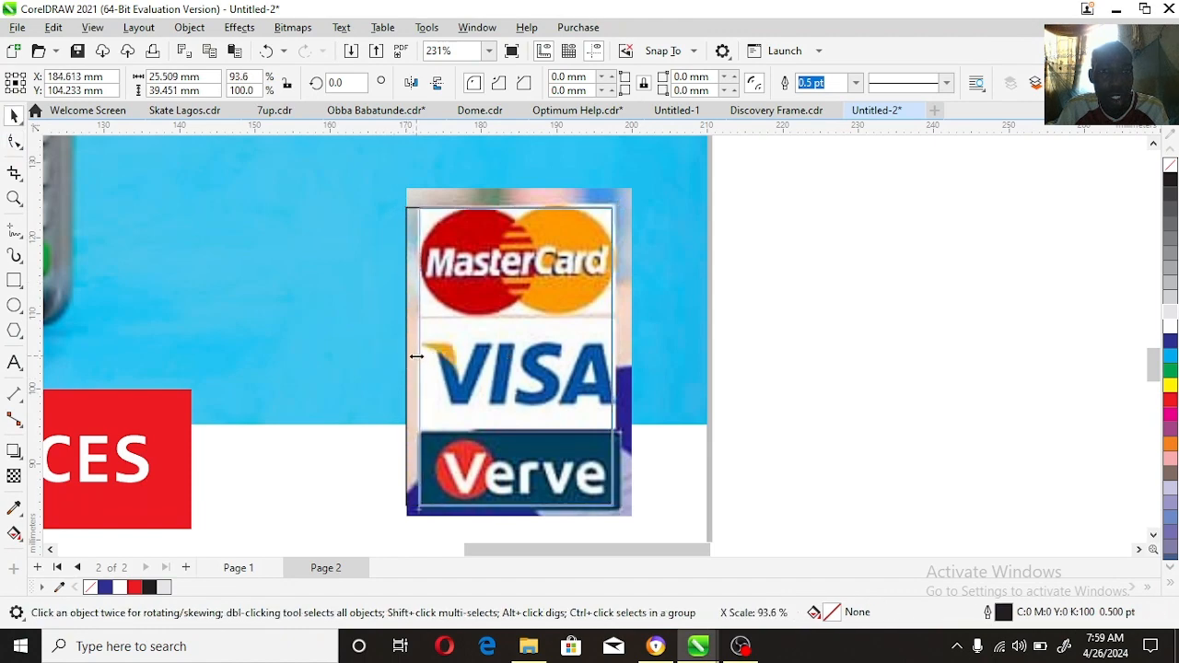
{"action": "left_click", "coordinate": [471, 201]}
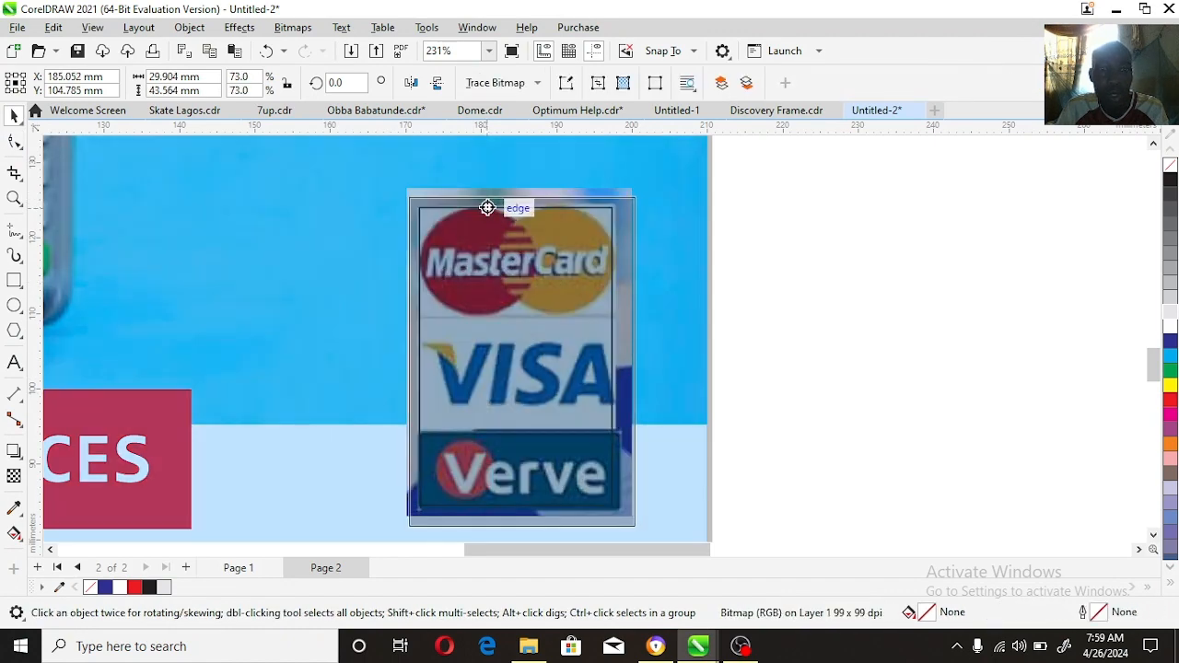
{"action": "left_click_drag", "start_coordinate": [486, 202], "coordinate": [513, 205]}
{"action": "left_click", "coordinate": [579, 260]}
{"action": "left_click", "coordinate": [575, 273], "text": "ctrl"}
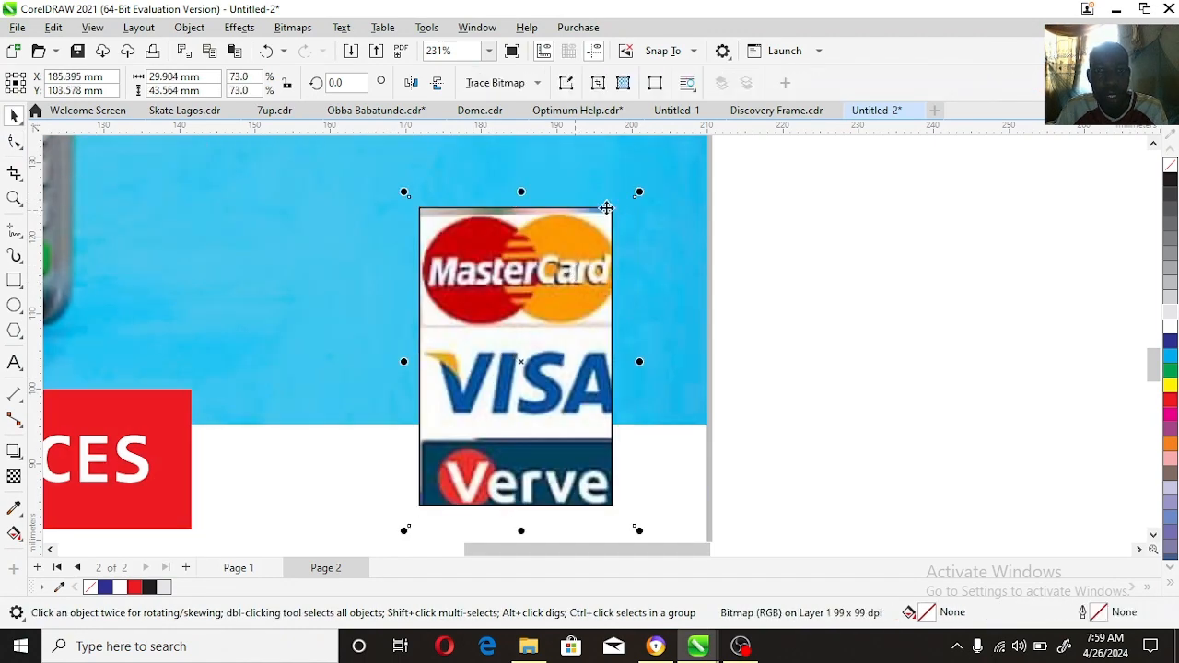
Step: Scale the clipped card logos image to about 75.1%, fit the three logos within the frame, and remove the frame's outline
{"action": "left_click_drag", "start_coordinate": [646, 192], "coordinate": [651, 185]}
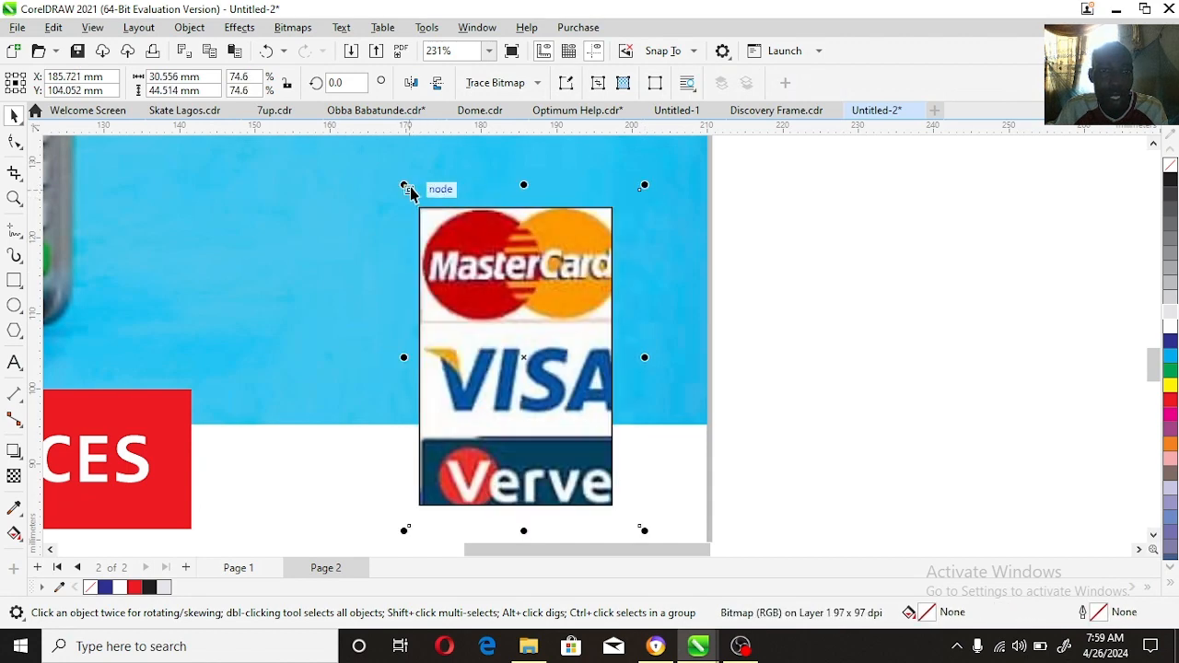
{"action": "left_click_drag", "start_coordinate": [405, 182], "coordinate": [400, 176]}
{"action": "left_click_drag", "start_coordinate": [556, 264], "coordinate": [553, 260]}
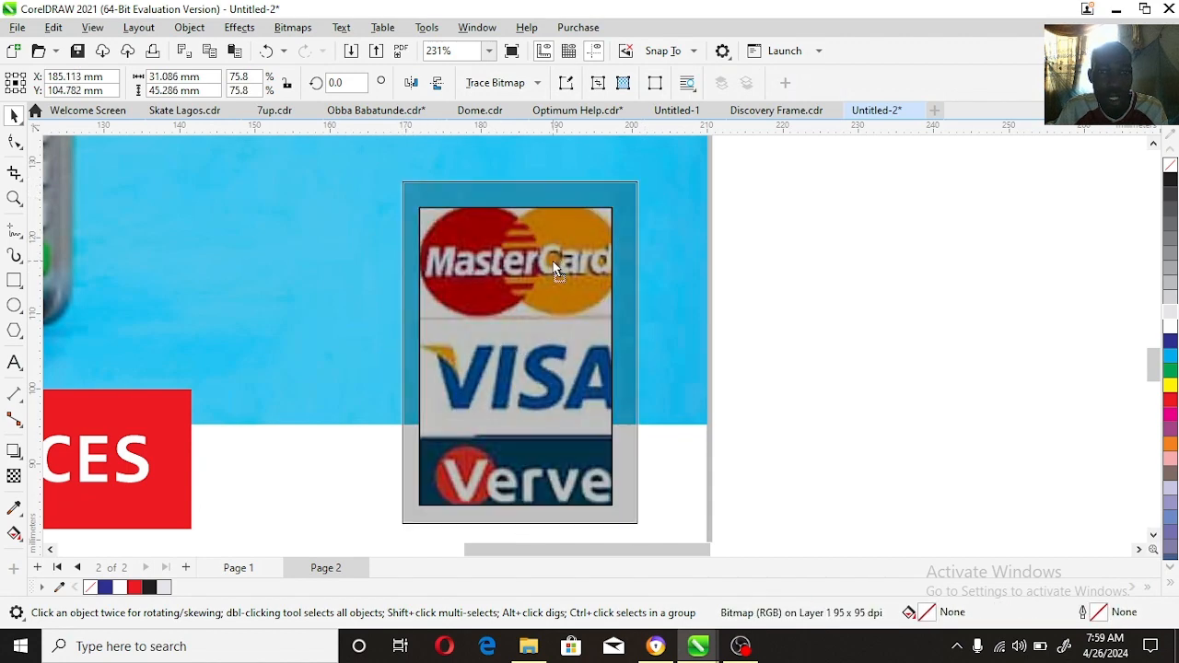
{"action": "left_click_drag", "start_coordinate": [641, 526], "coordinate": [639, 524]}
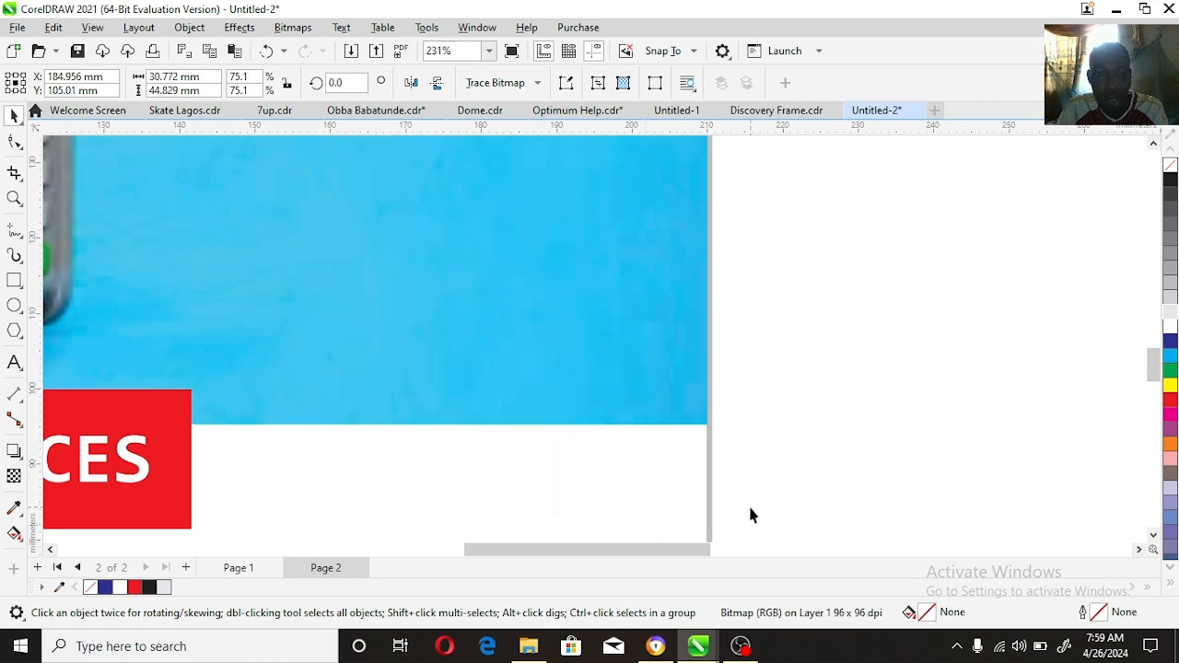
{"action": "left_click", "coordinate": [774, 478]}
{"action": "left_click", "coordinate": [452, 355]}
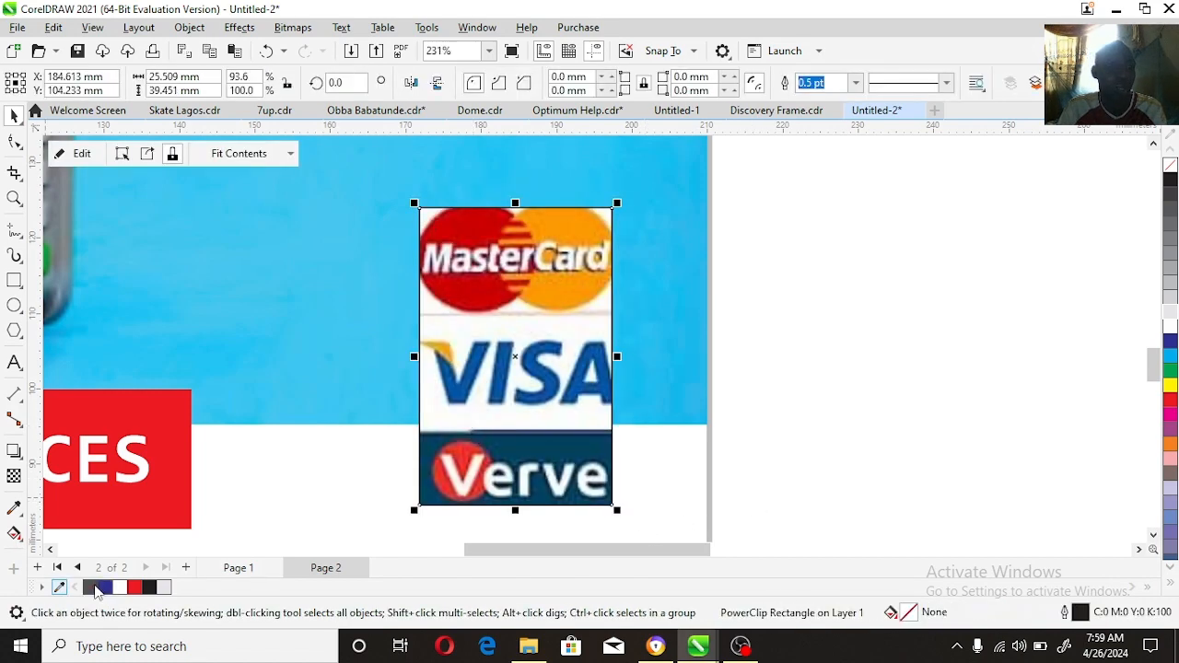
{"action": "right_click", "coordinate": [94, 587]}
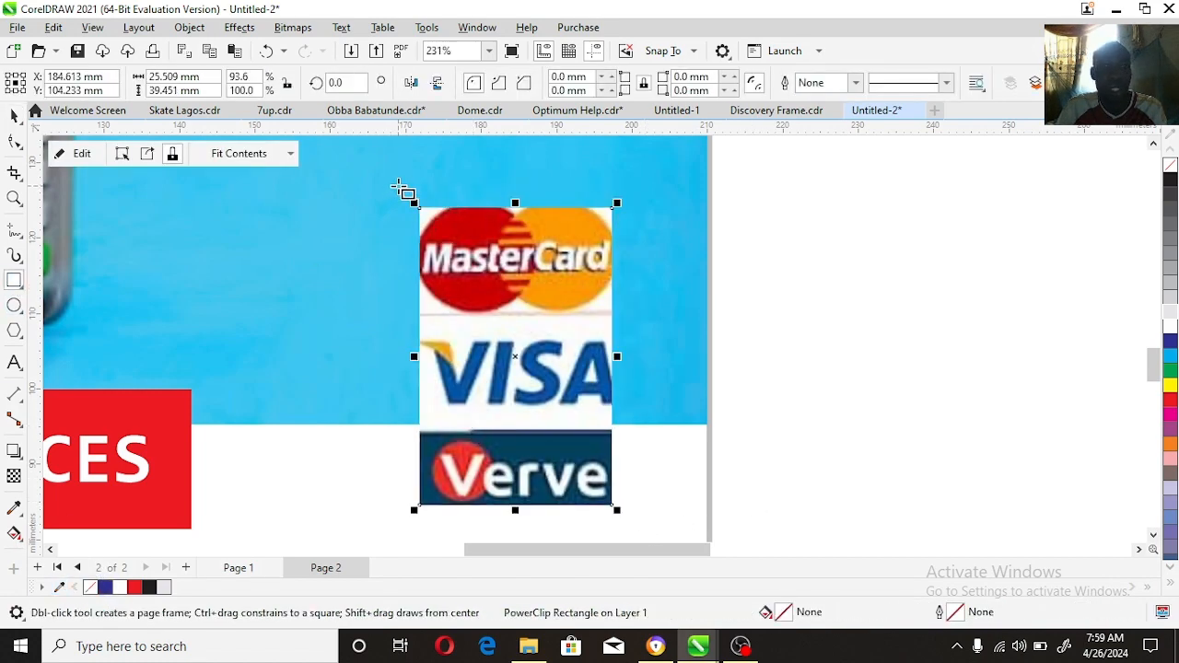
Step: Draw a rectangle about 31.1 × 45.3 mm behind the card logos, filled white with no outline
{"action": "left_click_drag", "start_coordinate": [398, 186], "coordinate": [634, 529]}
{"action": "key", "text": "space"}
{"action": "left_click", "coordinate": [596, 209]}
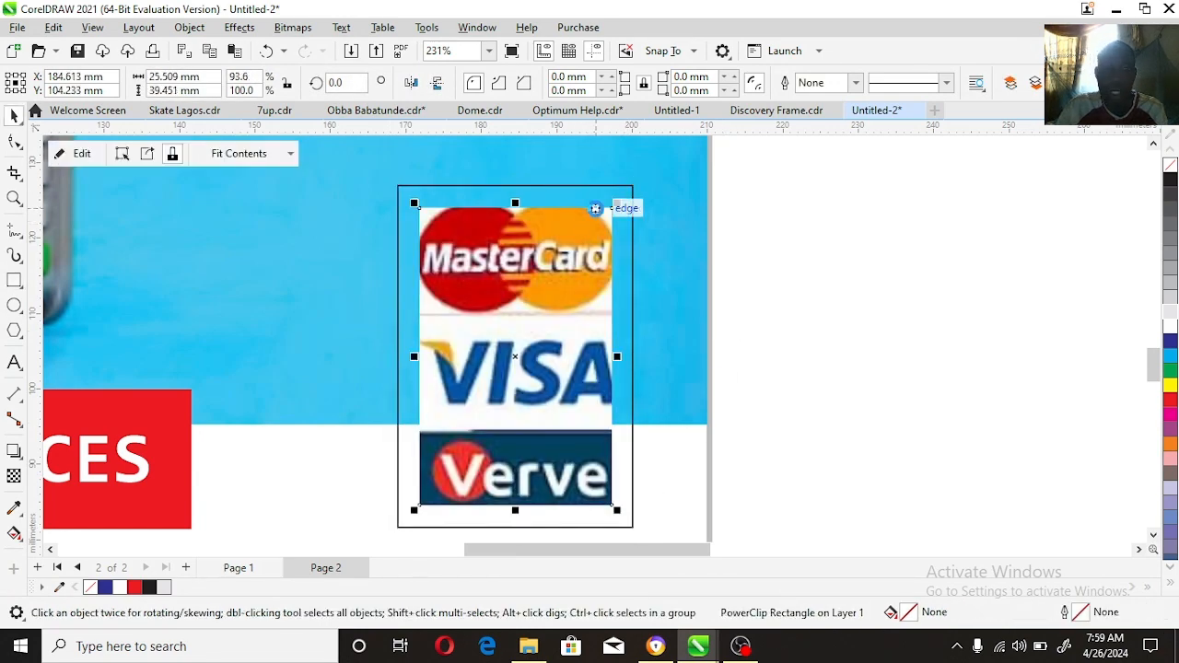
{"action": "key", "text": "shift+Page_Up"}
{"action": "left_click", "coordinate": [603, 197]}
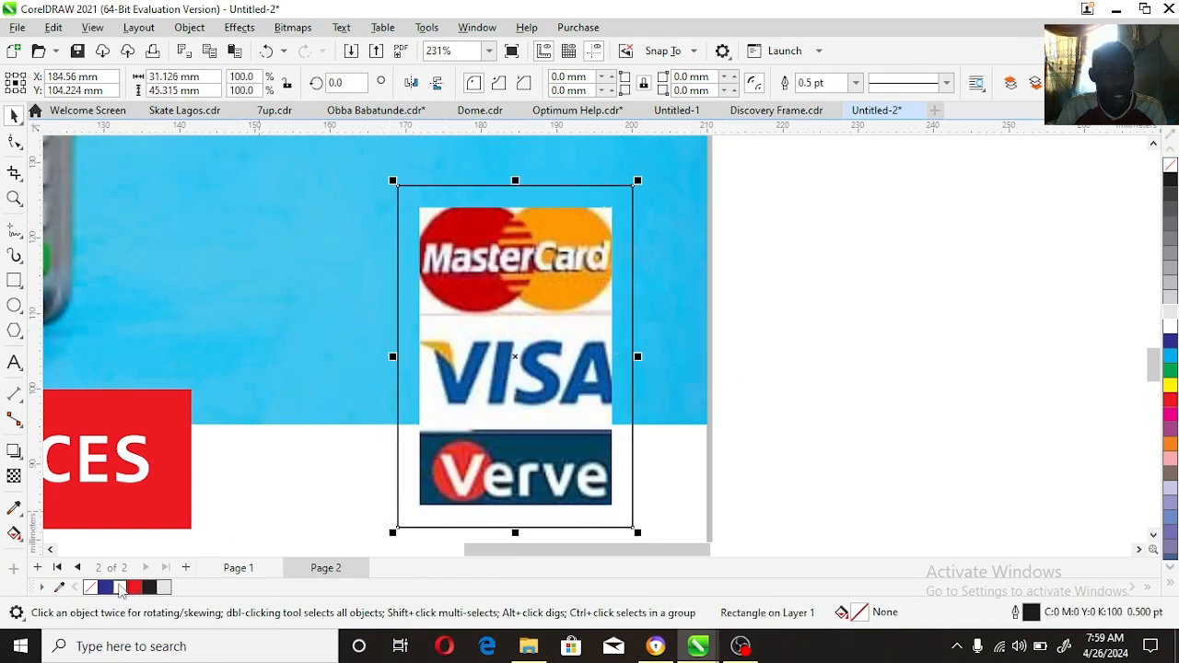
{"action": "left_click", "coordinate": [120, 587]}
{"action": "right_click", "coordinate": [90, 587]}
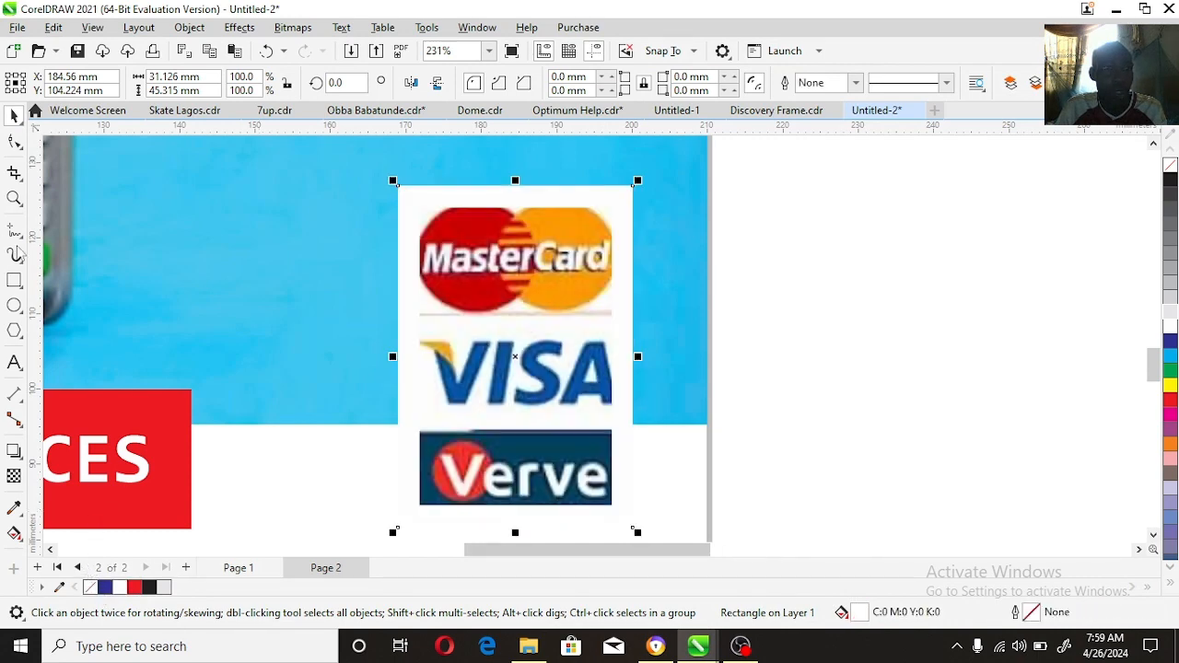
Step: Add a drop shadow to the white card logo panel, cast toward its lower left
{"action": "left_click", "coordinate": [14, 451]}
{"action": "left_click_drag", "start_coordinate": [494, 421], "coordinate": [384, 529]}
{"action": "key", "text": "space"}
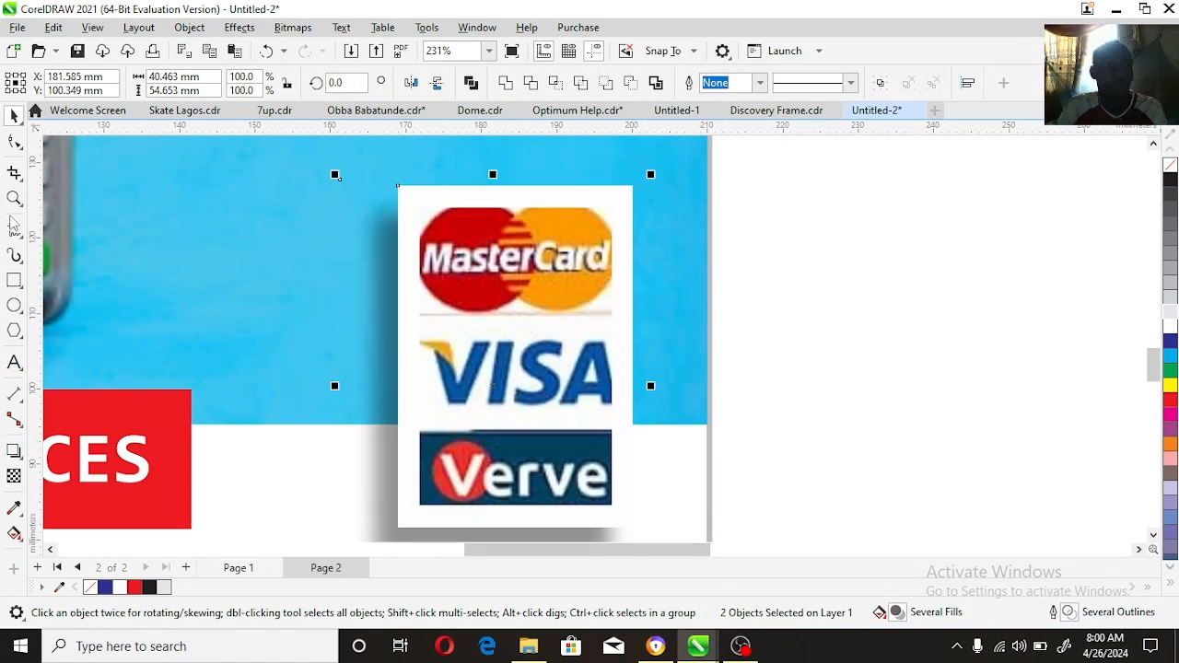
Step: Scale the original flyer to 93.4% and place it directly against the new flyer's right edge
{"action": "left_click", "coordinate": [14, 198]}
{"action": "right_click", "coordinate": [482, 345]}
{"action": "right_click", "coordinate": [536, 358]}
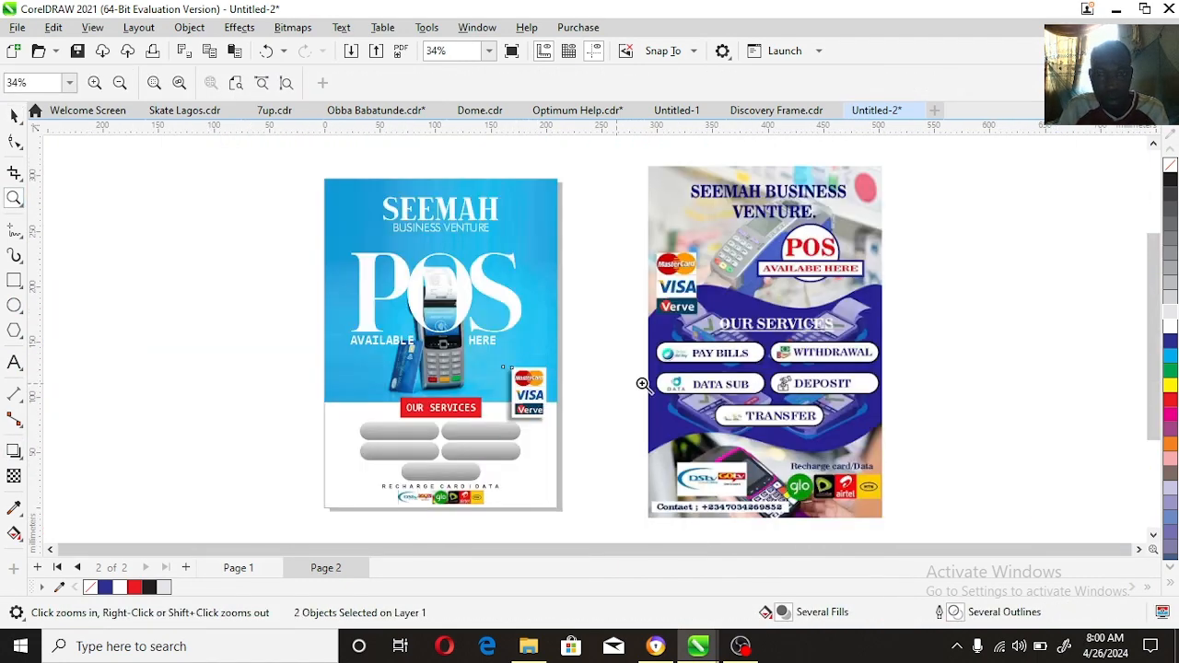
{"action": "key", "text": "space"}
{"action": "left_click", "coordinate": [742, 380]}
{"action": "left_click_drag", "start_coordinate": [742, 379], "coordinate": [734, 381]}
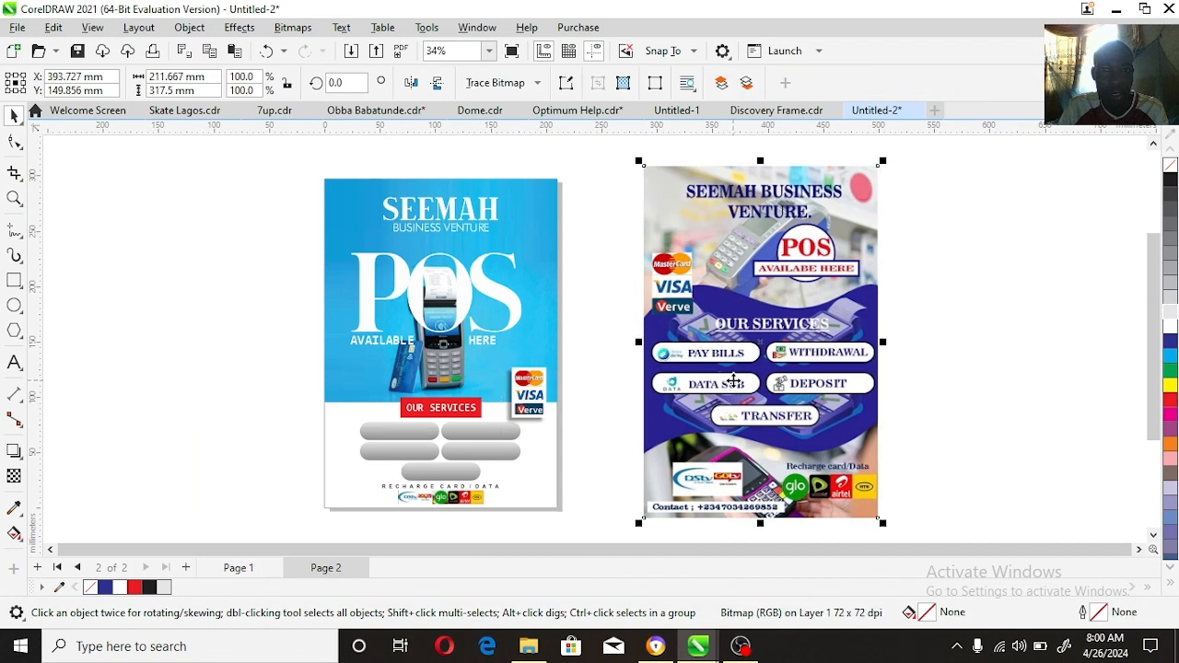
{"action": "left_click_drag", "start_coordinate": [867, 177], "coordinate": [836, 177]}
{"action": "left_click_drag", "start_coordinate": [762, 290], "coordinate": [708, 284]}
Step: Compare both flyers in a full-screen preview and move the original flyer away to the right of the new one
{"action": "left_click_drag", "start_coordinate": [318, 170], "coordinate": [815, 507]}
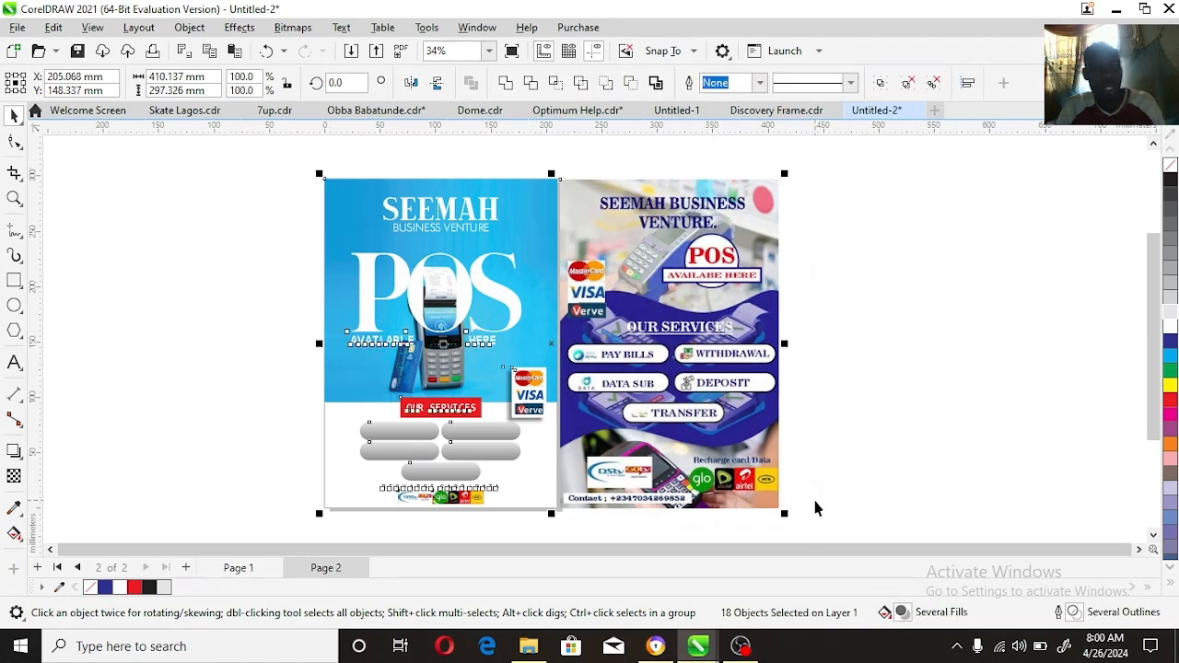
{"action": "key", "text": "F9"}
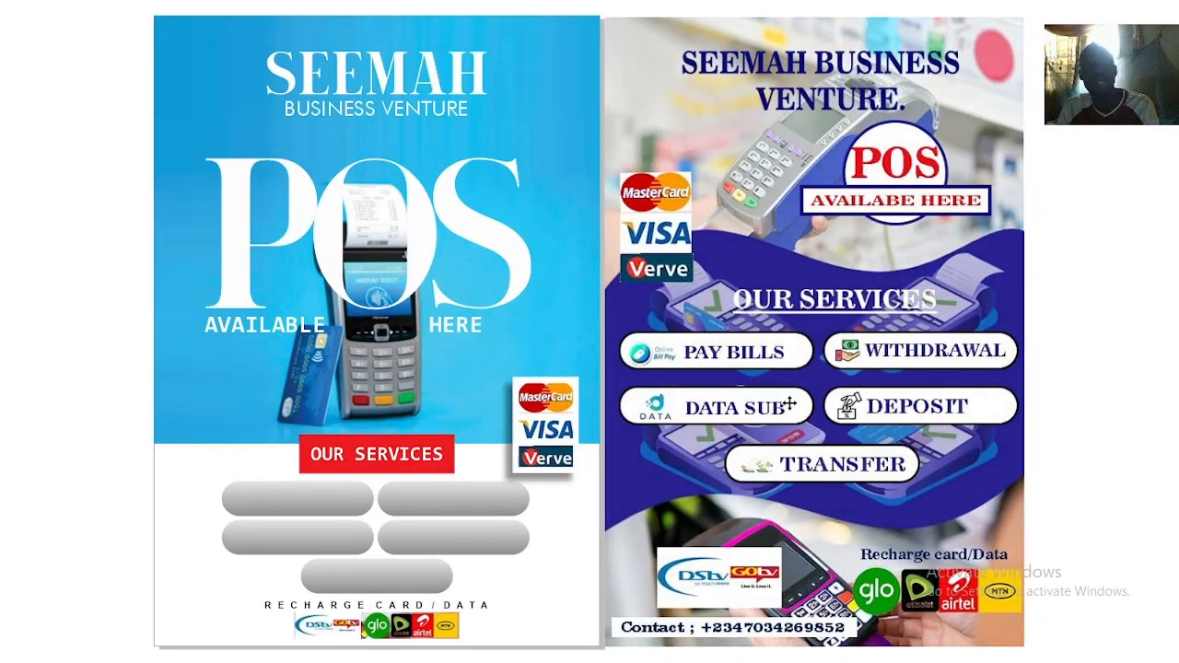
{"action": "left_click", "coordinate": [78, 233]}
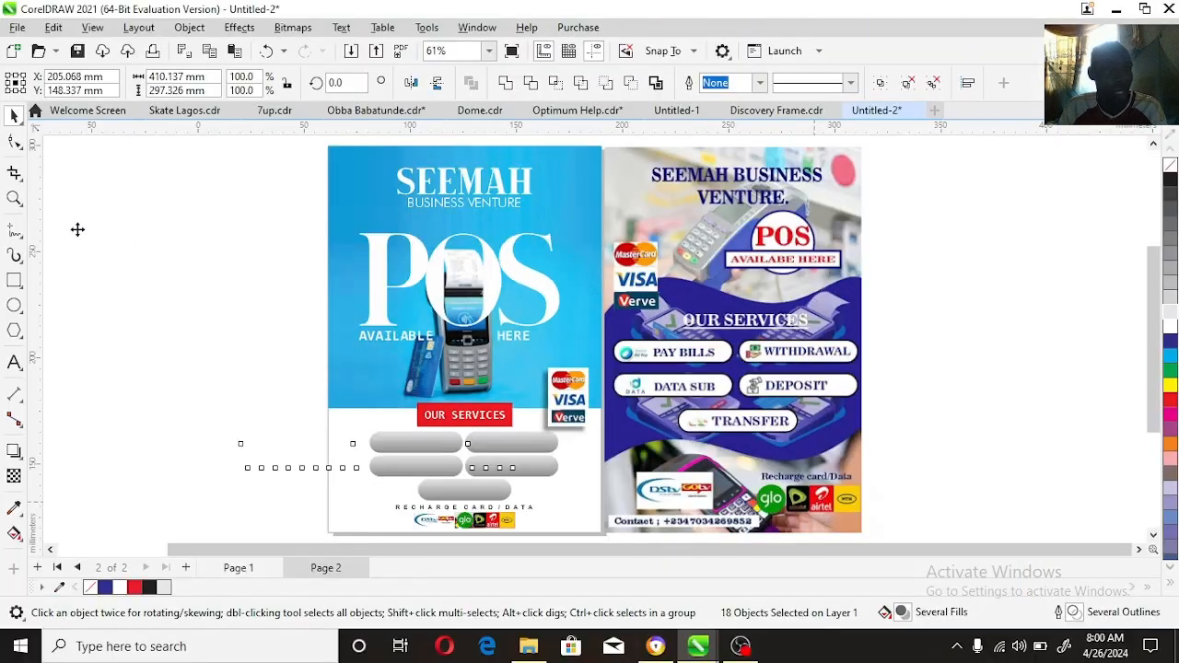
{"action": "left_click", "coordinate": [990, 309]}
{"action": "left_click_drag", "start_coordinate": [767, 348], "coordinate": [925, 347]}
Step: Remove the fill from the large POS lettering, leaving only its white hairline outline over the card machine
{"action": "left_click", "coordinate": [14, 198]}
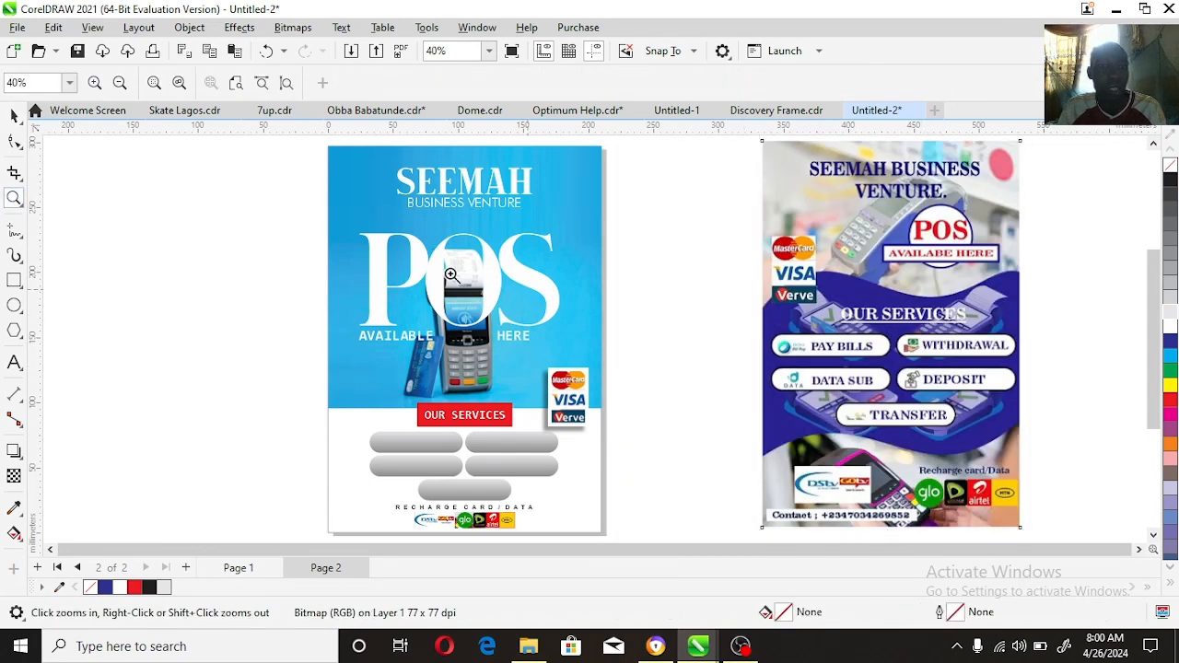
{"action": "left_click_drag", "start_coordinate": [577, 356], "coordinate": [577, 356]}
{"action": "key", "text": "space"}
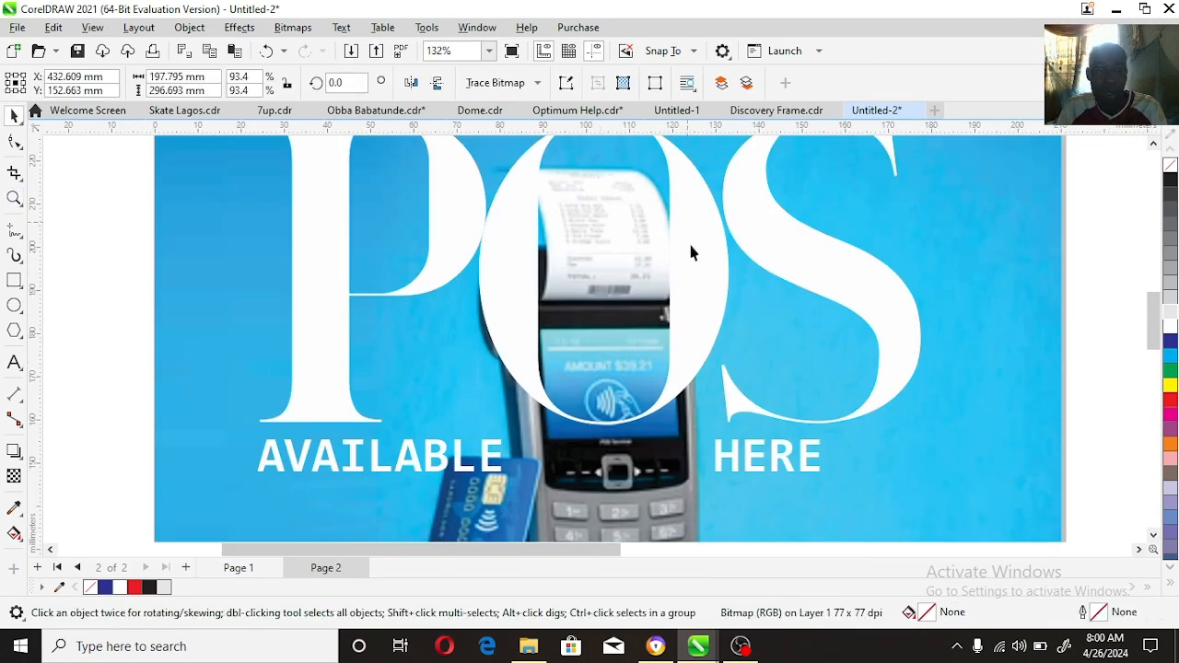
{"action": "left_click", "coordinate": [490, 223]}
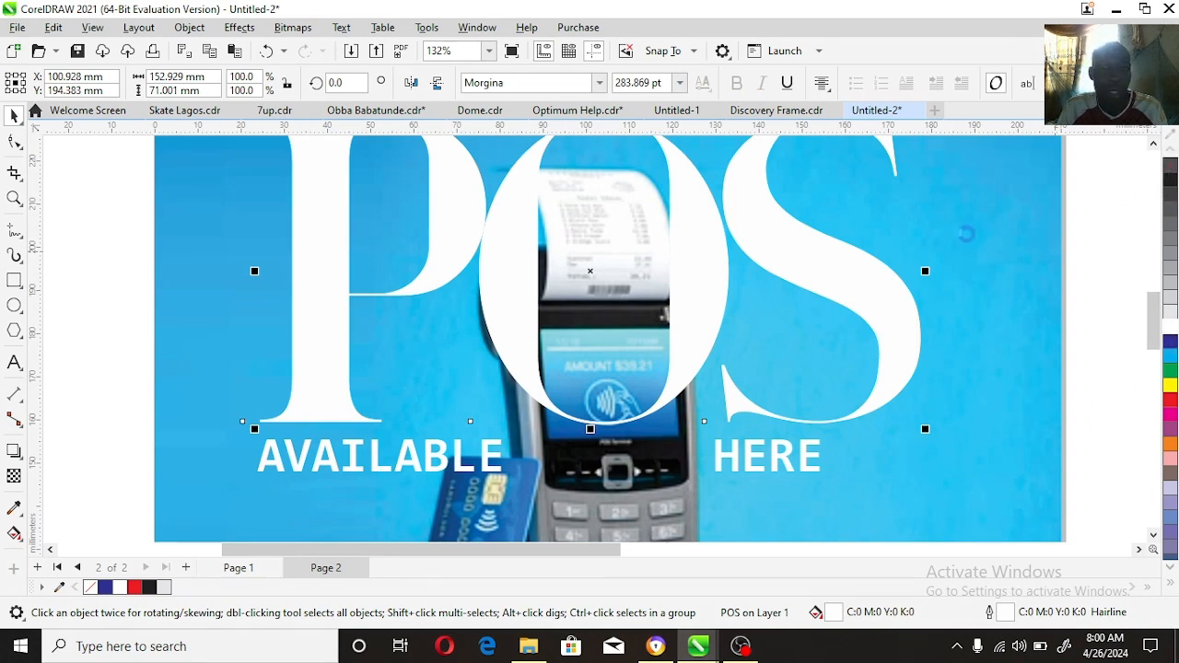
{"action": "left_click", "coordinate": [1170, 164]}
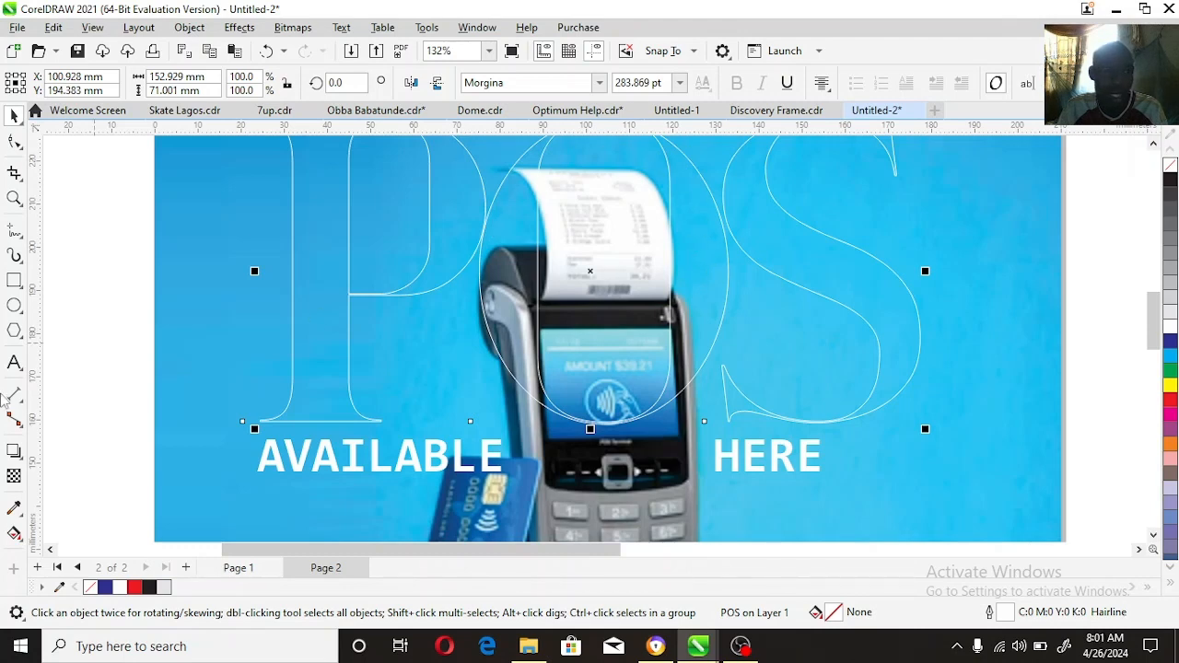
Step: Trace a closed Bézier shape about 60.9 × 48 mm around the card machine's upper body, from mid-receipt to just below the screen
{"action": "left_click", "coordinate": [25, 240]}
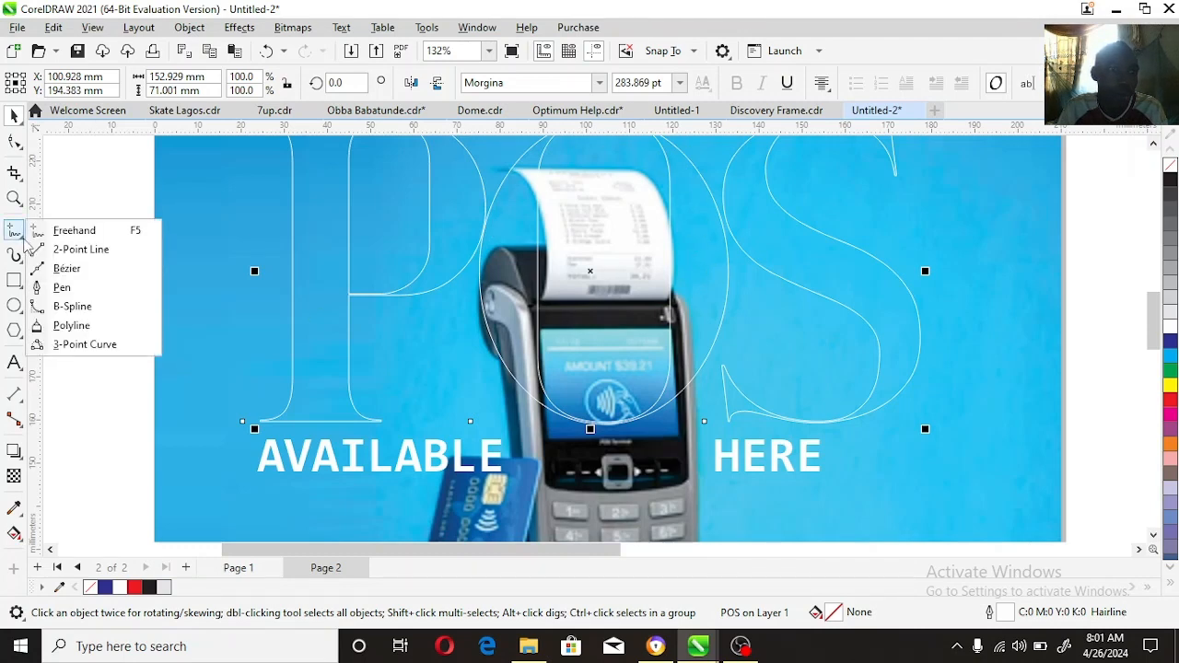
{"action": "left_click", "coordinate": [58, 184]}
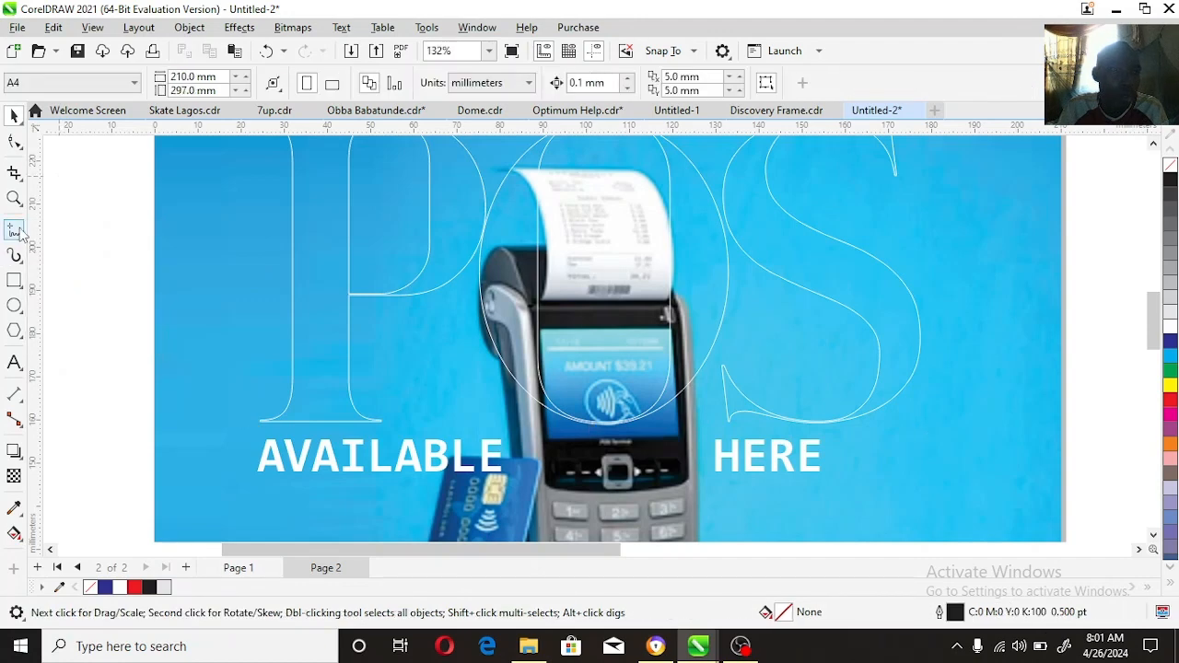
{"action": "left_click", "coordinate": [17, 232]}
{"action": "left_click", "coordinate": [24, 241]}
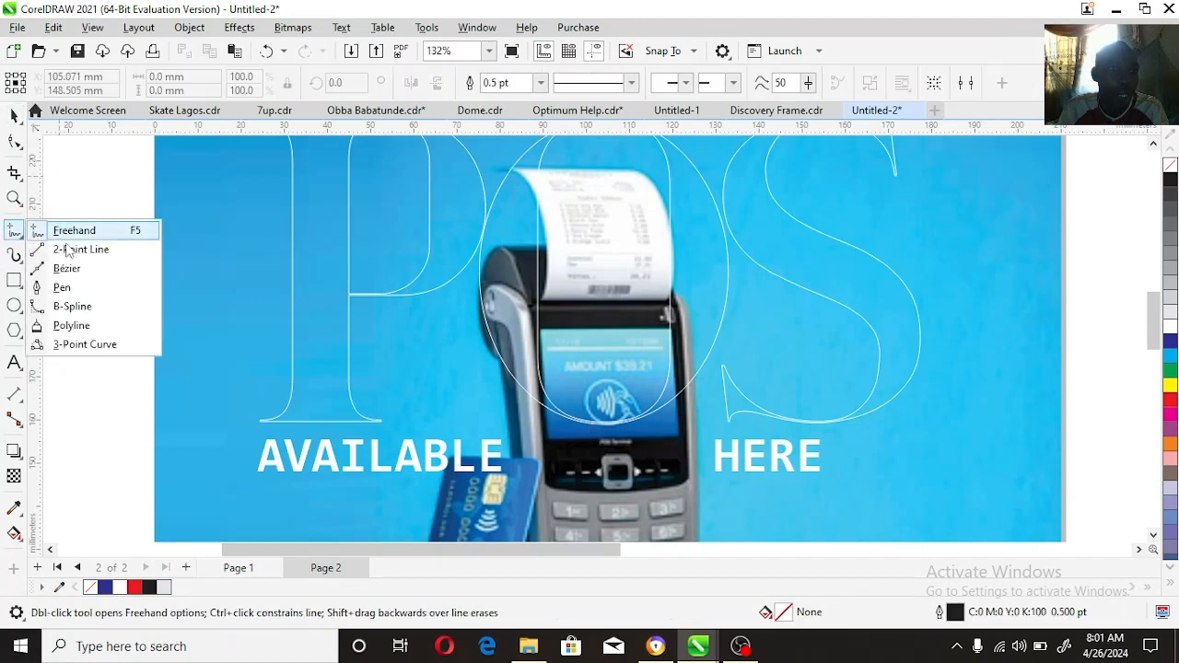
{"action": "left_click", "coordinate": [63, 267]}
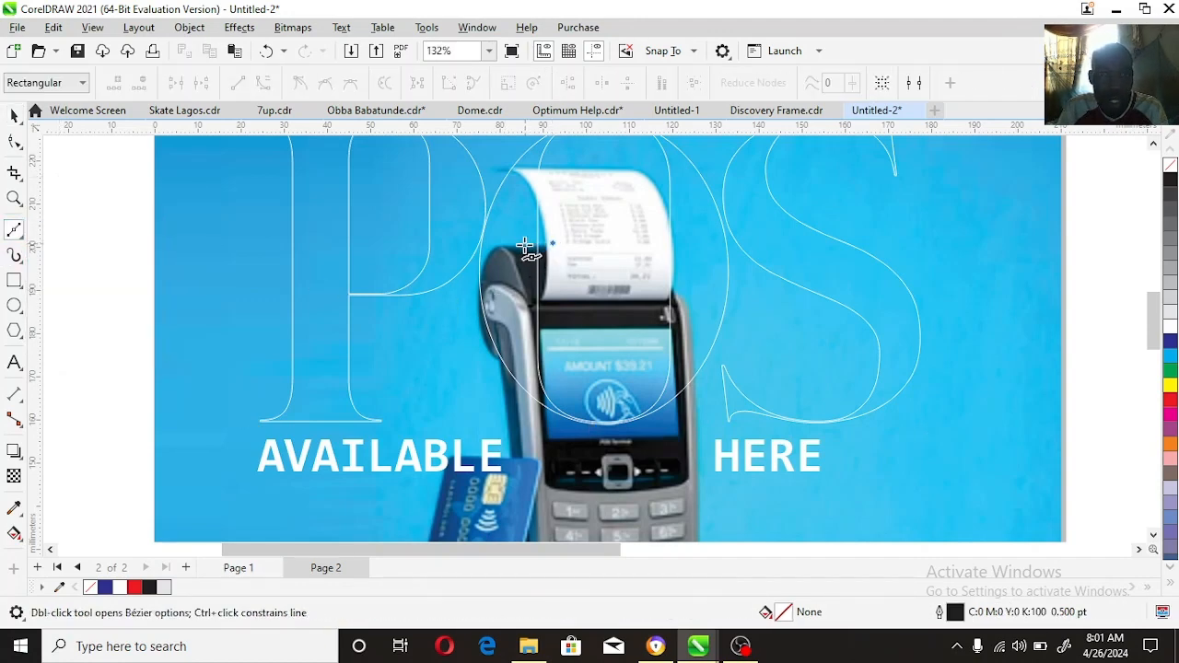
{"action": "left_click", "coordinate": [524, 245]}
{"action": "left_click", "coordinate": [502, 246]}
{"action": "left_click", "coordinate": [487, 259]}
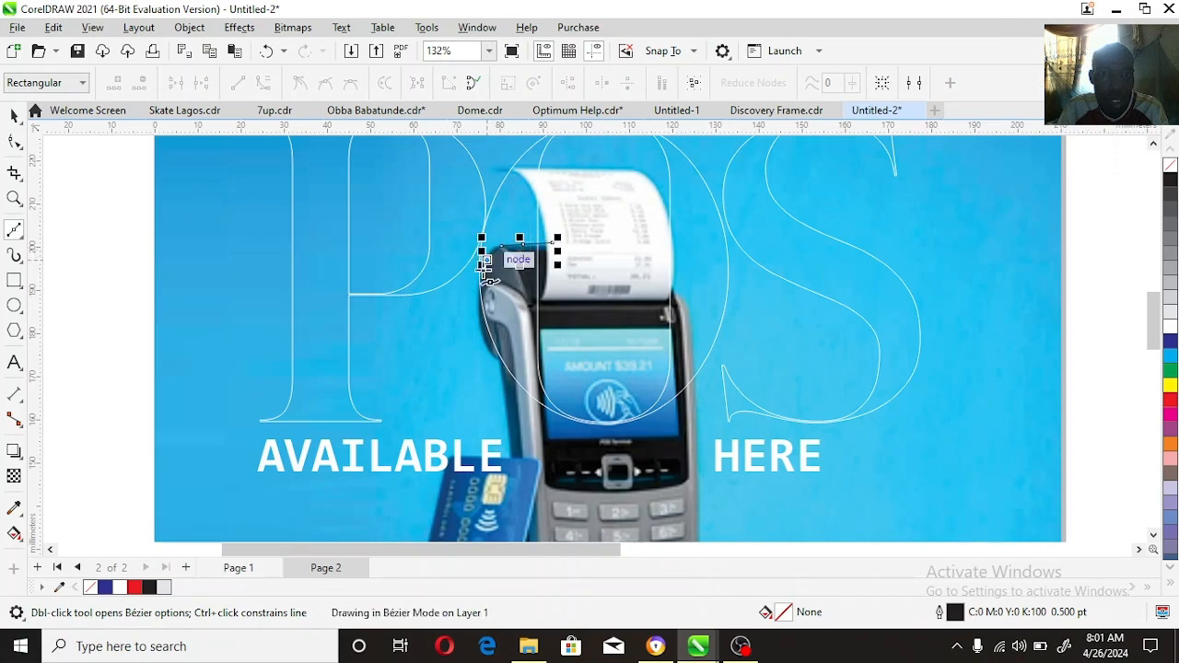
{"action": "left_click", "coordinate": [479, 297]}
{"action": "left_click", "coordinate": [467, 329]}
{"action": "left_click", "coordinate": [465, 367]}
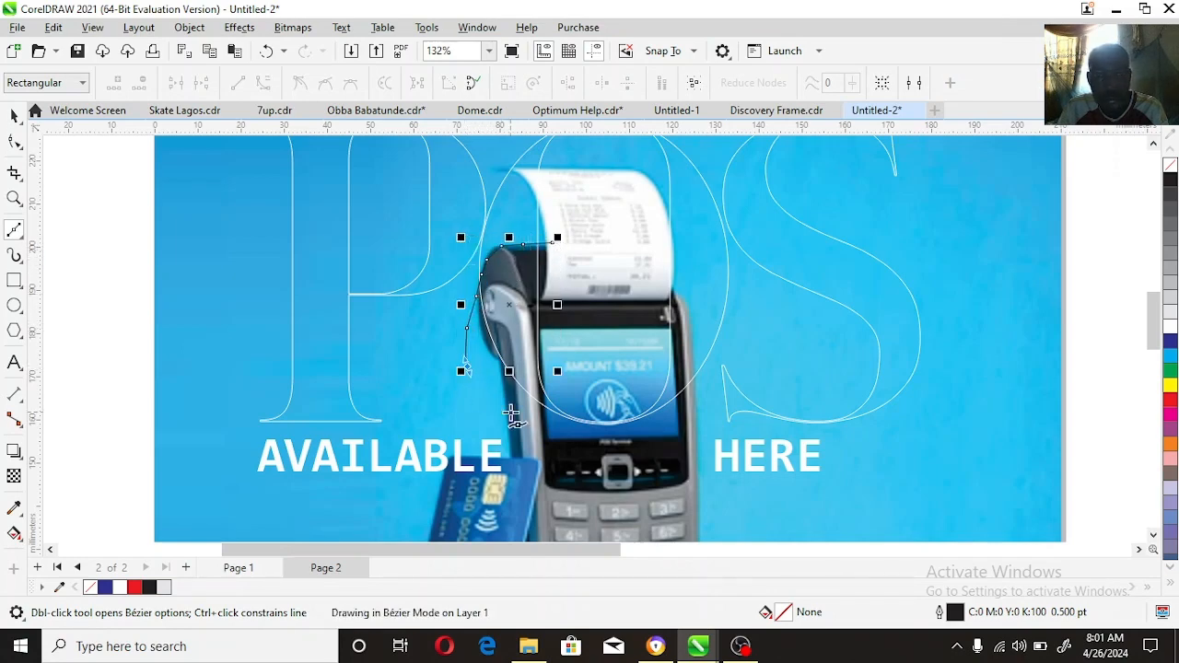
{"action": "left_click", "coordinate": [509, 411]}
{"action": "left_click", "coordinate": [557, 436]}
{"action": "left_click", "coordinate": [653, 448]}
{"action": "left_click", "coordinate": [702, 413]}
{"action": "left_click", "coordinate": [710, 372]}
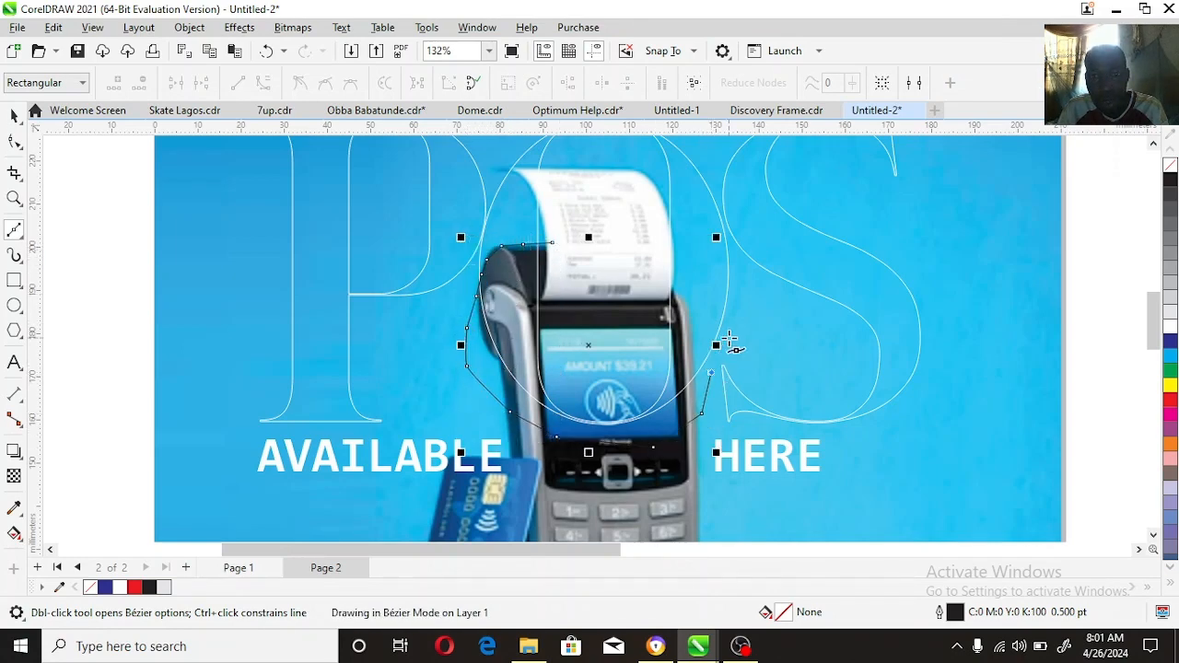
{"action": "left_click", "coordinate": [728, 334]}
{"action": "left_click", "coordinate": [686, 276]}
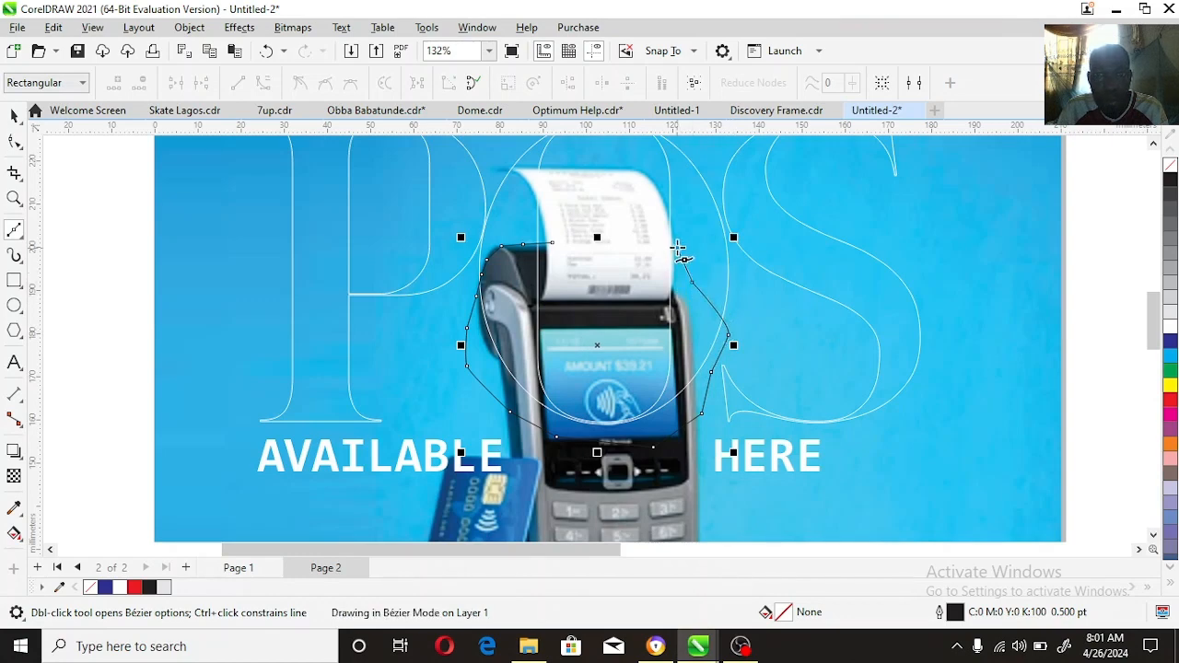
{"action": "left_click", "coordinate": [678, 248]}
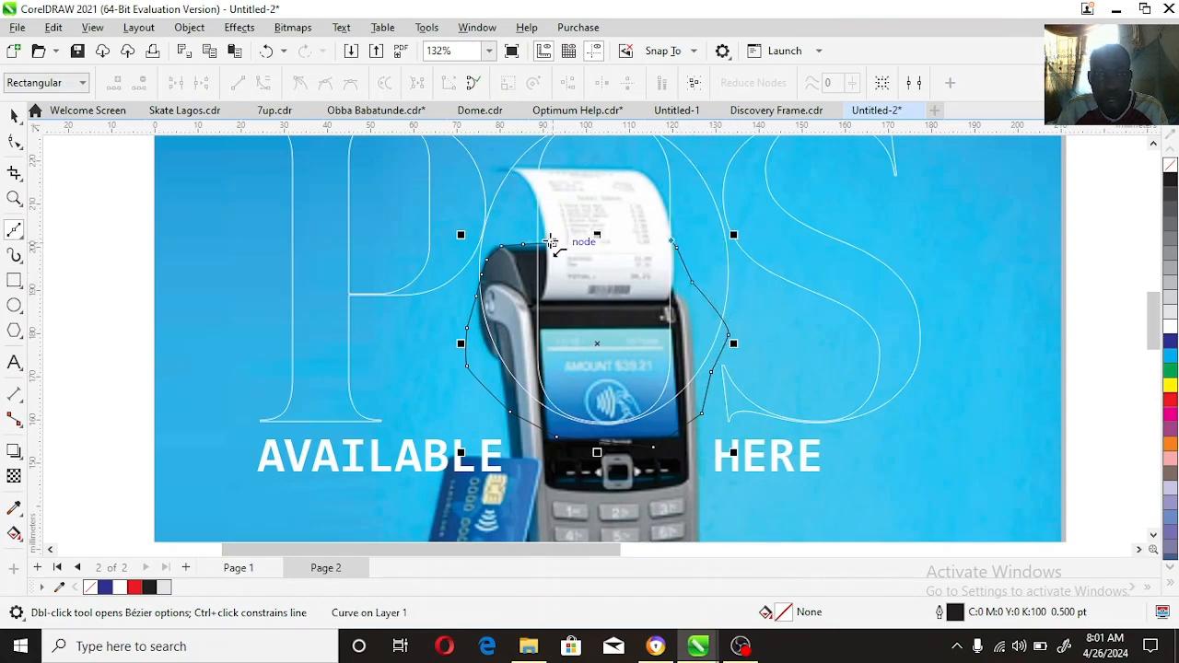
{"action": "left_click", "coordinate": [551, 244]}
{"action": "key", "text": "space"}
Step: Try to trim the POS lettering with the traced shape and undo the operation
{"action": "left_click", "coordinate": [691, 198], "text": "shift"}
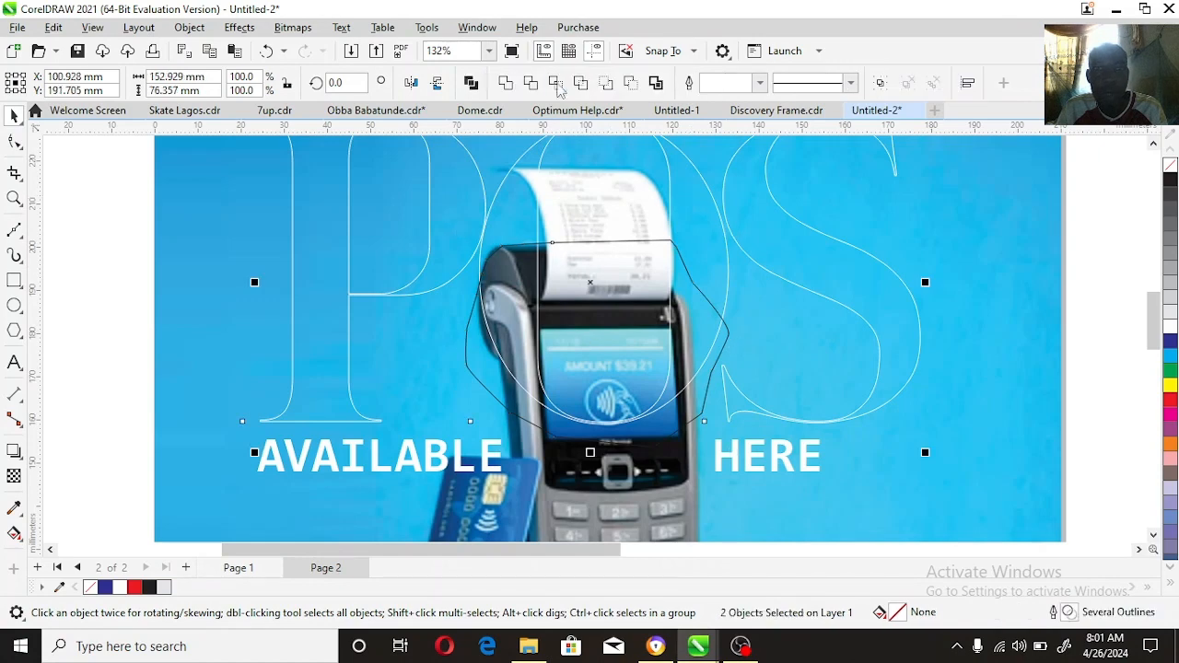
{"action": "left_click", "coordinate": [531, 87]}
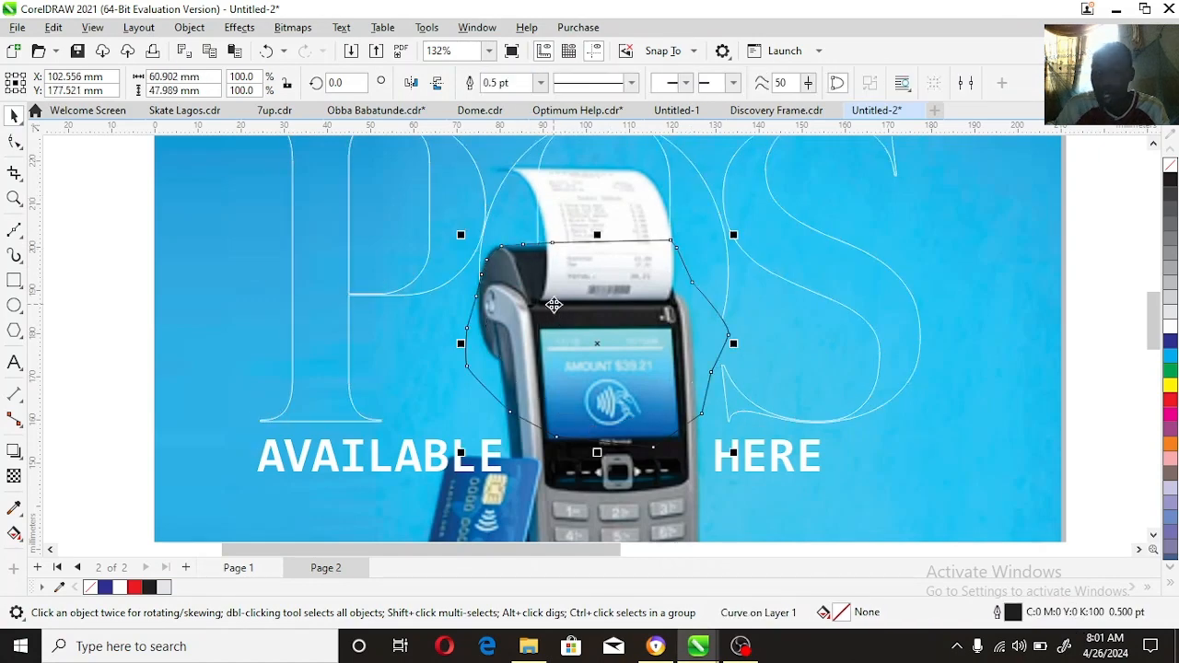
{"action": "key", "text": "Escape"}
{"action": "left_click", "coordinate": [553, 305]}
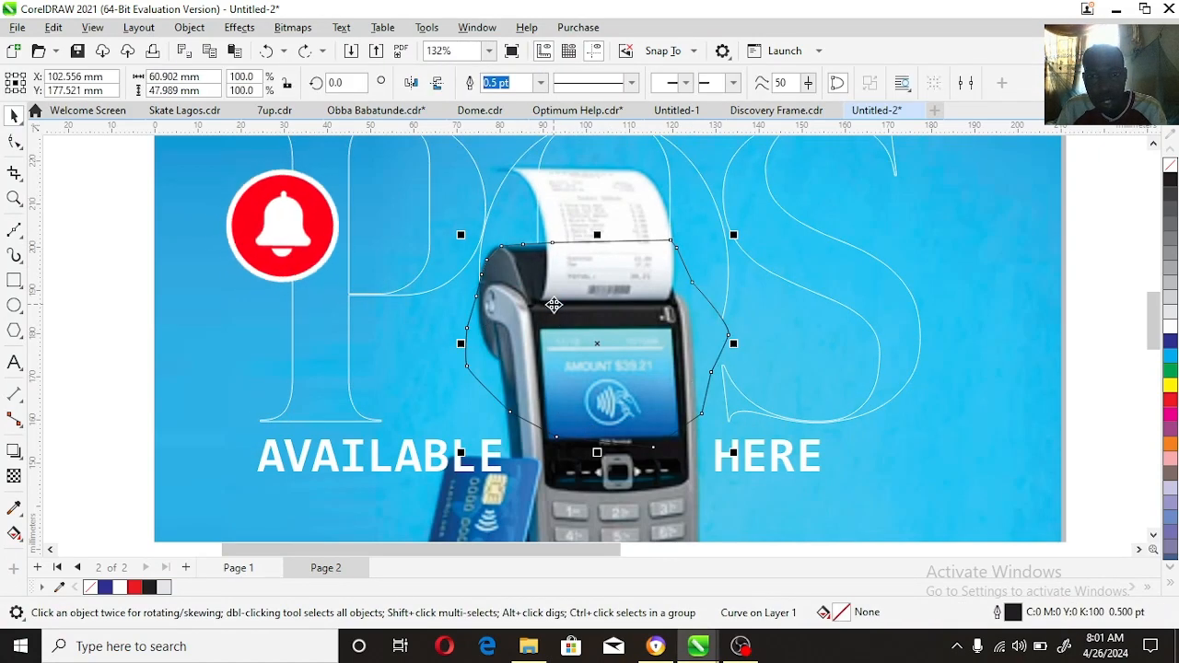
{"action": "key", "text": "ctrl+z"}
{"action": "key", "text": "ctrl+z"}
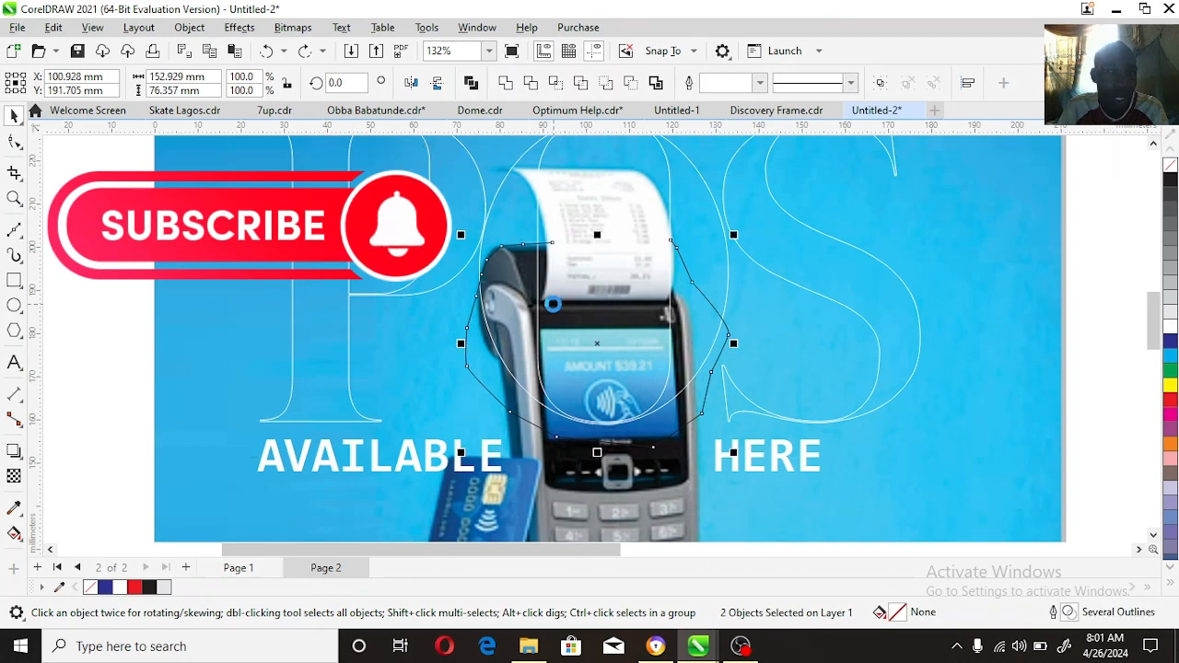
Step: Undo the trim and the whole traced outline around the card machine
{"action": "key", "text": "ctrl+z"}
{"action": "key", "text": "ctrl+z"}
{"action": "key", "text": "ctrl+z"}
{"action": "key", "text": "ctrl+z"}
{"action": "key", "text": "ctrl+z"}
{"action": "key", "text": "ctrl+z"}
{"action": "key", "text": "ctrl+z"}
{"action": "key", "text": "ctrl+z"}
{"action": "key", "text": "ctrl+z"}
{"action": "key", "text": "ctrl+z"}
{"action": "key", "text": "ctrl+z"}
{"action": "key", "text": "ctrl+z"}
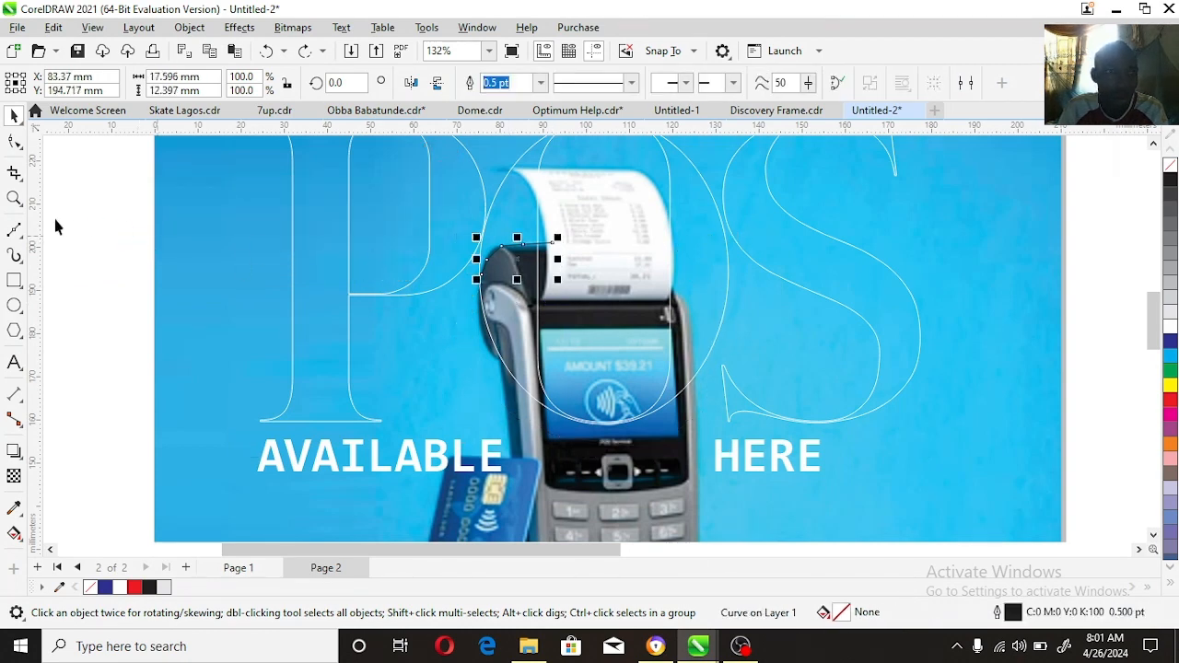
{"action": "key", "text": "ctrl+z"}
Step: Trace a closed Bézier shape tightly along the card machine's upper body, from the receipt down to the screen's lower edge and back
{"action": "left_click", "coordinate": [14, 230]}
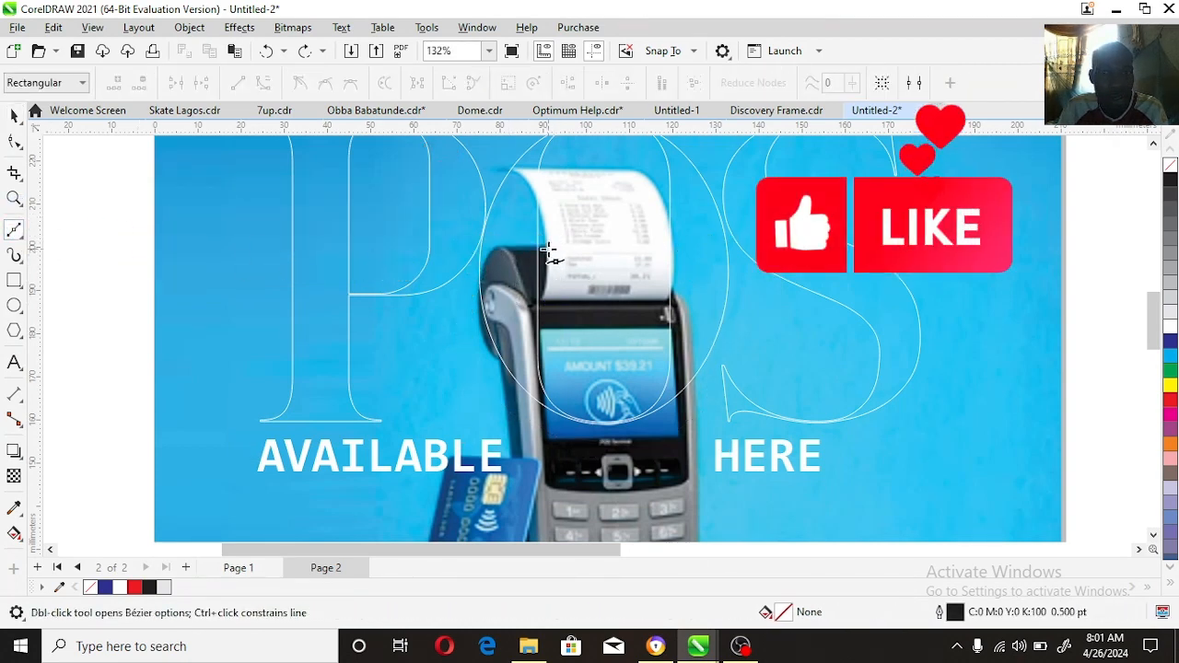
{"action": "left_click", "coordinate": [496, 244]}
{"action": "left_click", "coordinate": [488, 257]}
{"action": "left_click", "coordinate": [481, 276]}
{"action": "left_click", "coordinate": [479, 301]}
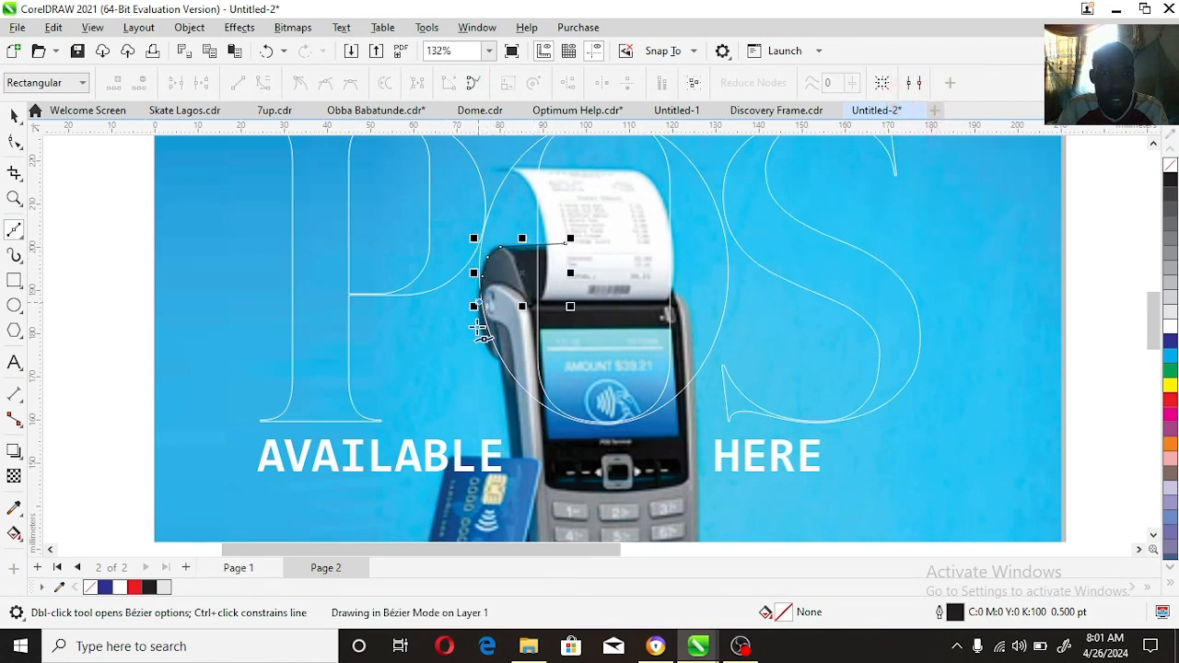
{"action": "left_click", "coordinate": [479, 335]}
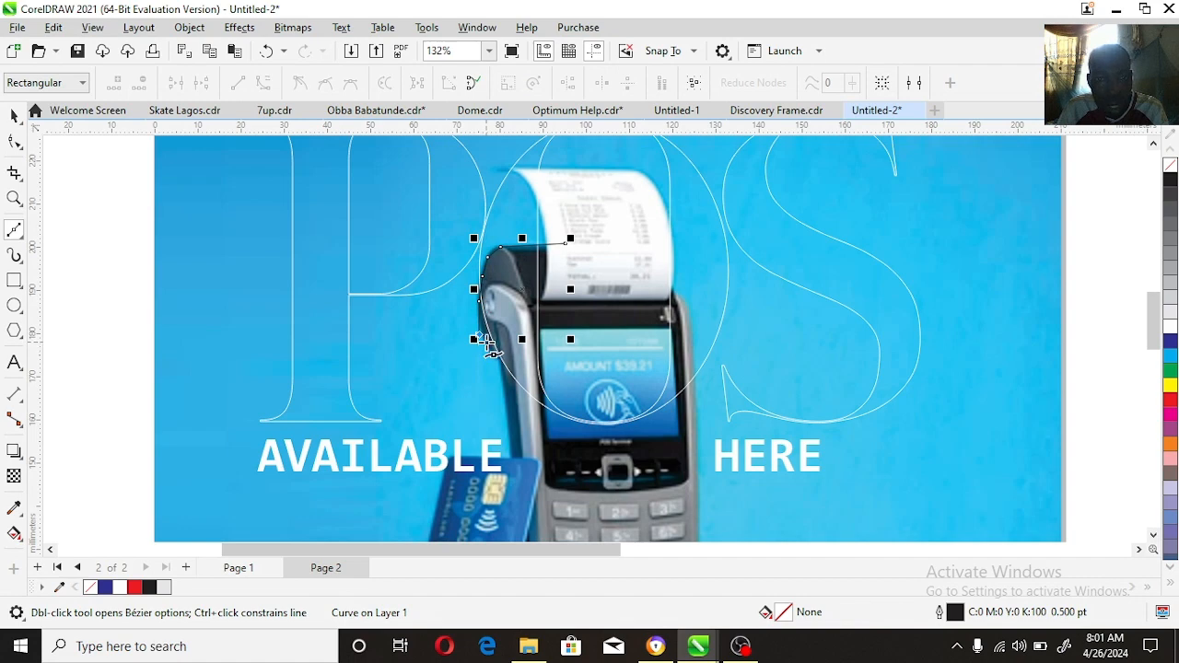
{"action": "key", "text": "ctrl+z"}
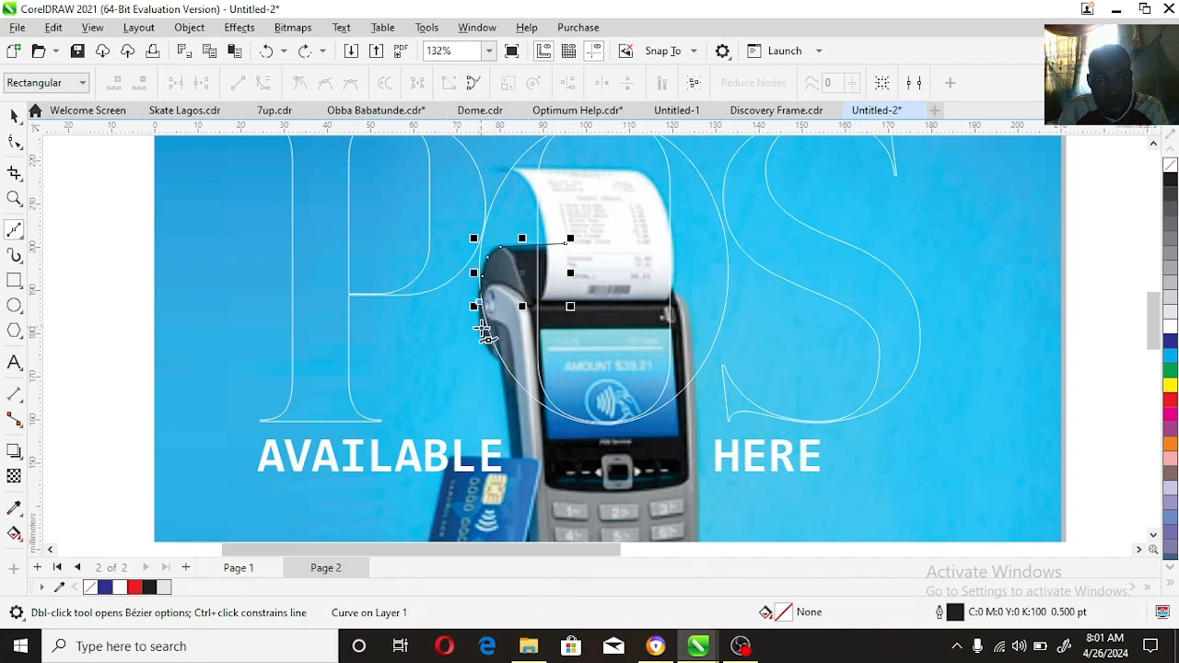
{"action": "left_click", "coordinate": [481, 329]}
{"action": "left_click", "coordinate": [491, 349]}
{"action": "left_click", "coordinate": [497, 359]}
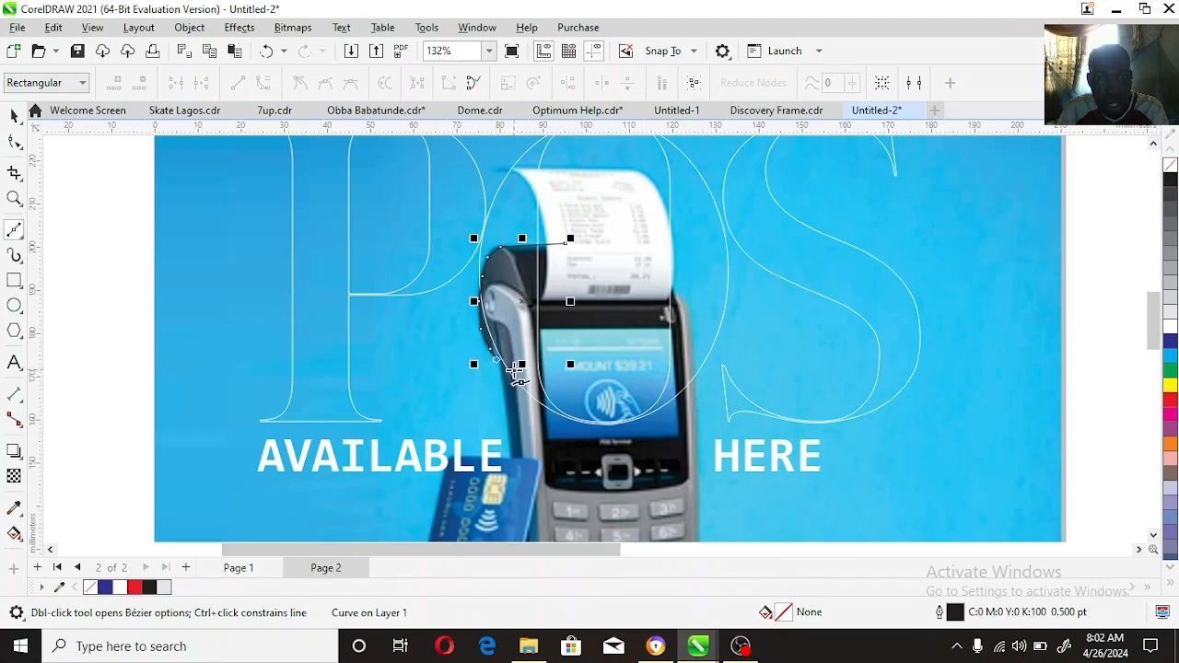
{"action": "left_click", "coordinate": [504, 388]}
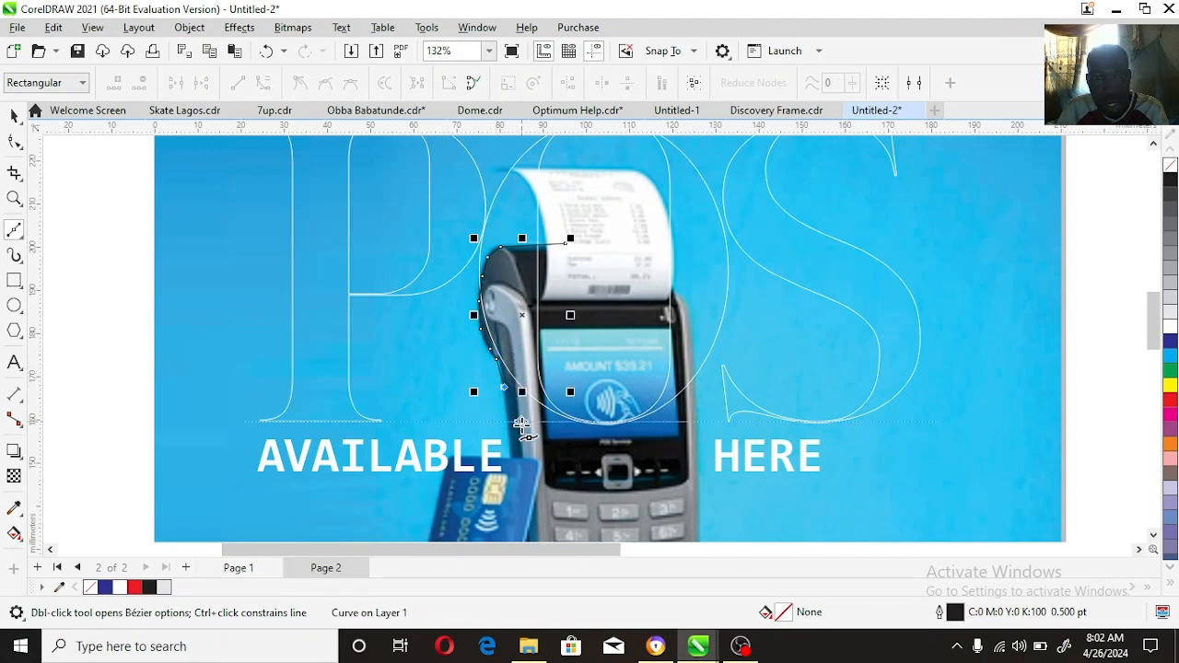
{"action": "left_click", "coordinate": [521, 423]}
{"action": "left_click", "coordinate": [553, 428]}
{"action": "left_click", "coordinate": [659, 430]}
{"action": "left_click", "coordinate": [690, 407]}
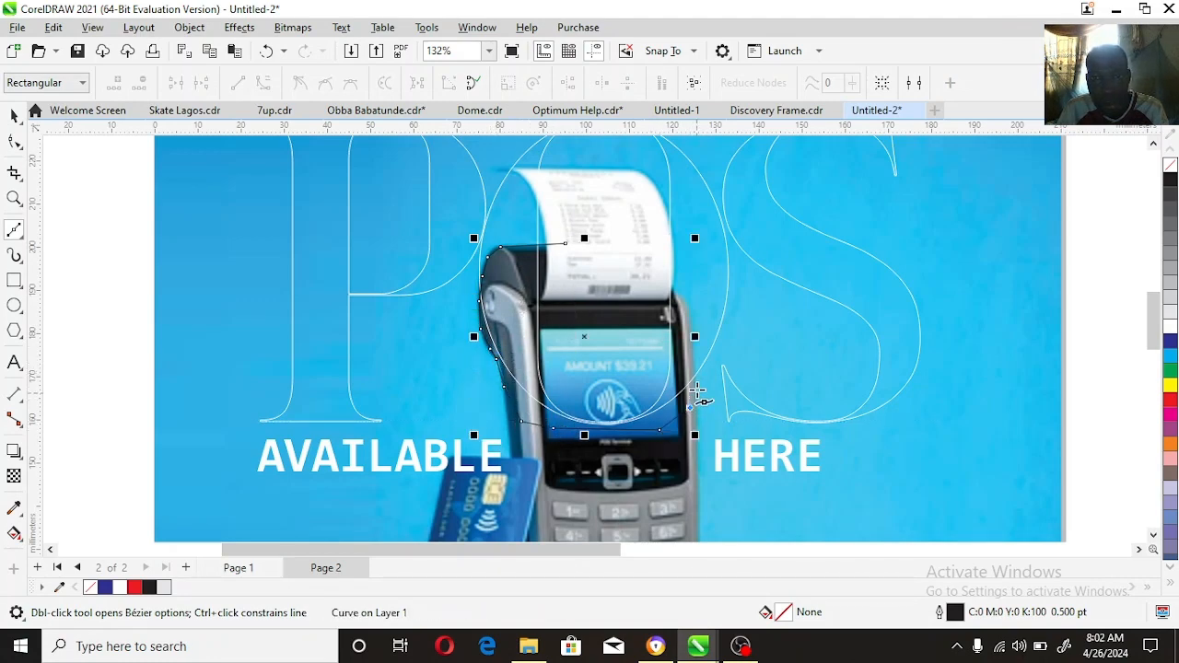
{"action": "left_click", "coordinate": [696, 385]}
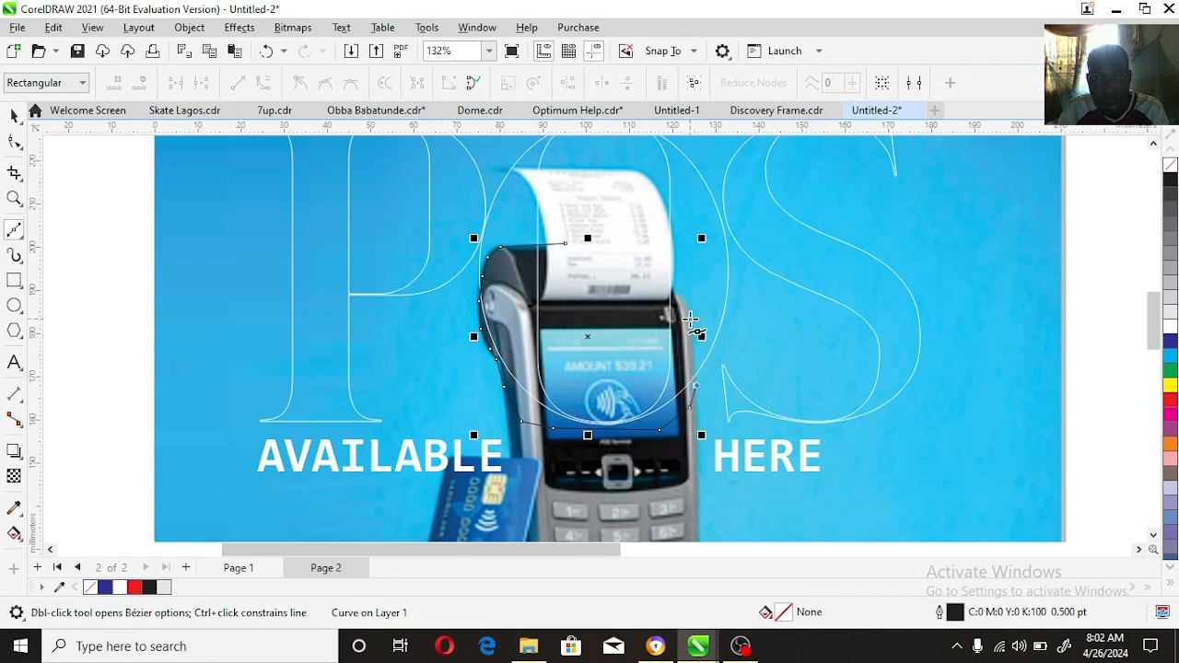
{"action": "left_click", "coordinate": [670, 271]}
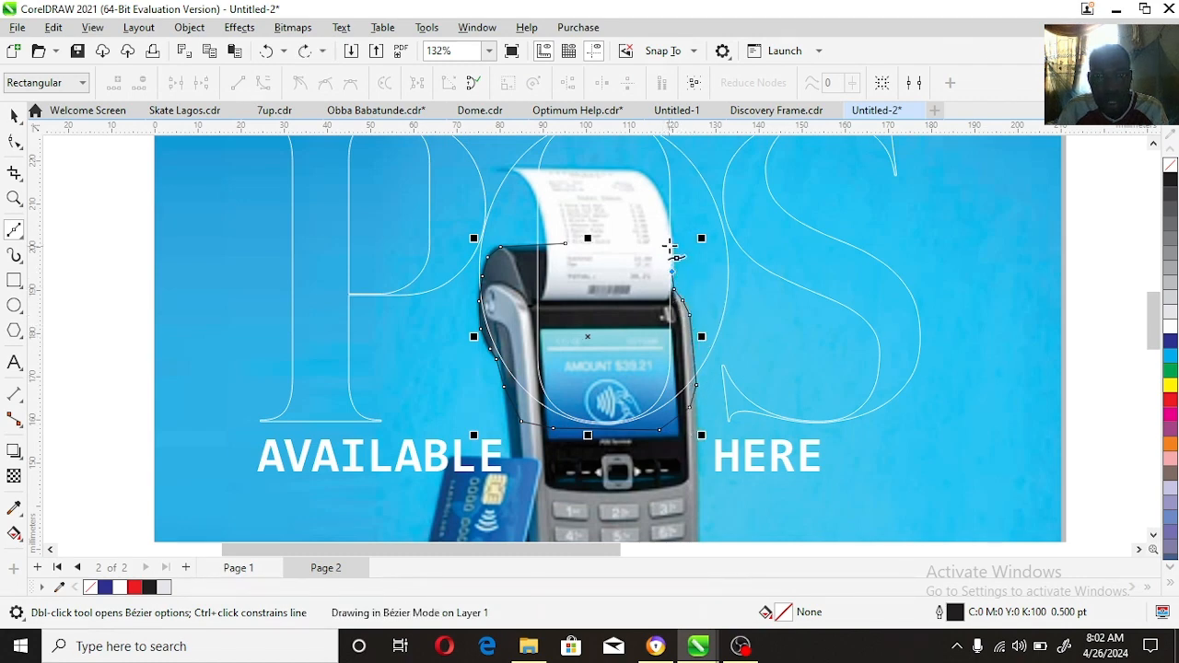
{"action": "left_click", "coordinate": [670, 227]}
{"action": "left_click", "coordinate": [565, 244]}
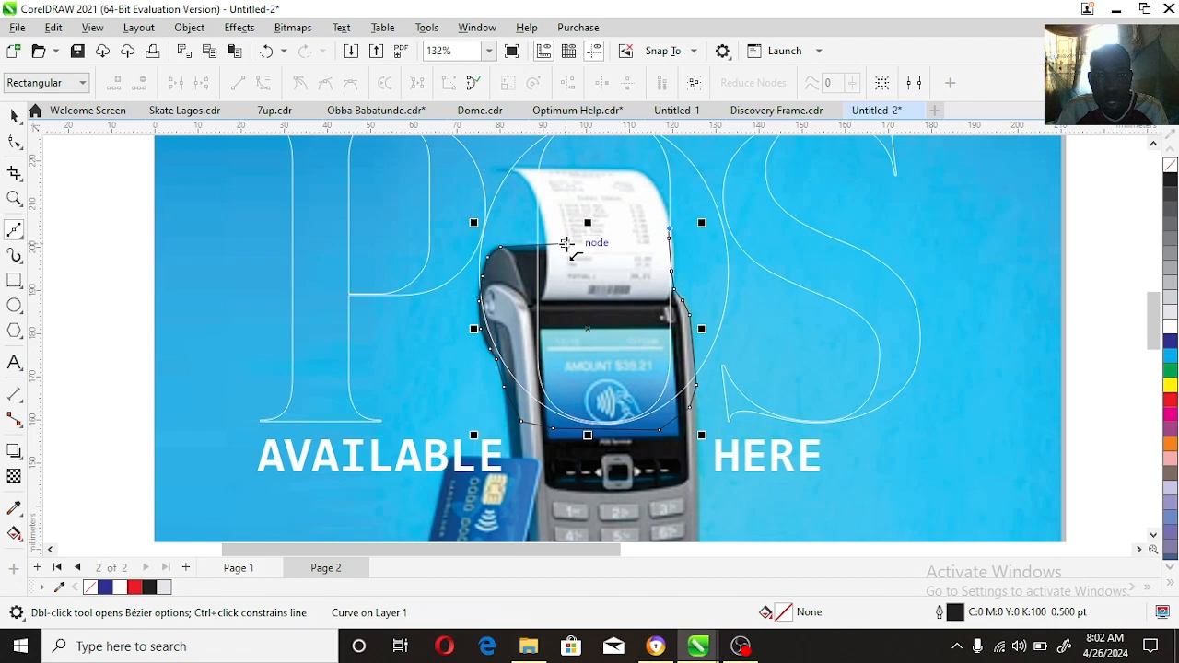
Step: Trim the POS lettering with the traced shape and delete the shape, so the card machine stands in front of the letters
{"action": "key", "text": "space"}
{"action": "left_click", "coordinate": [725, 262], "text": "shift"}
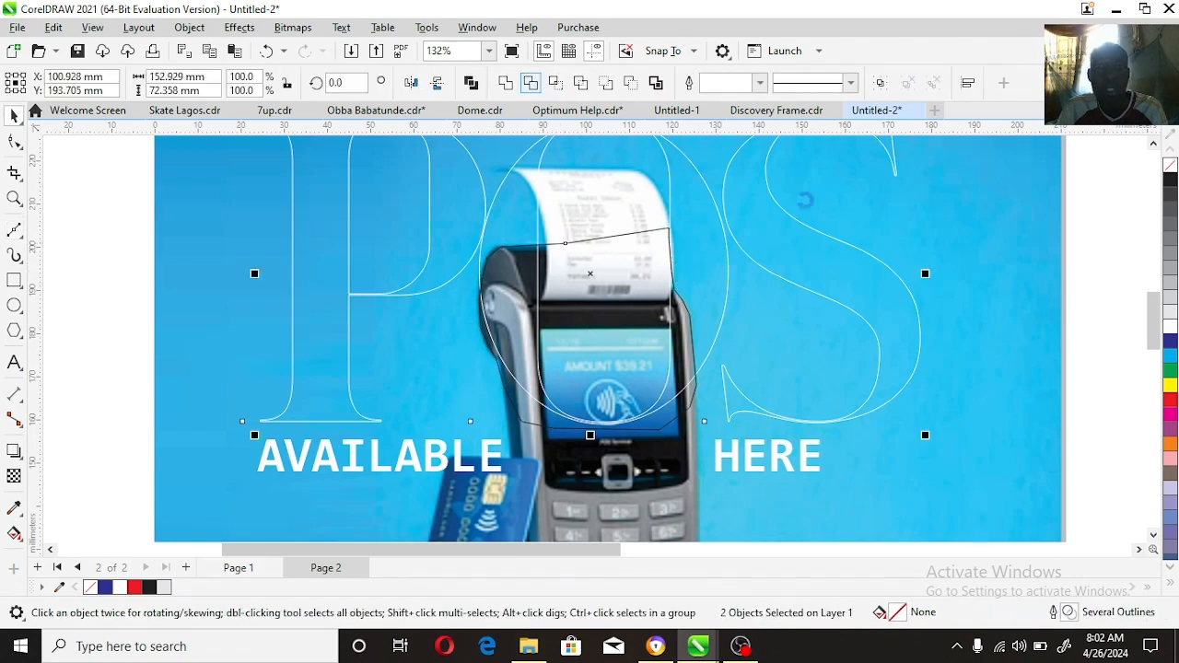
{"action": "left_click", "coordinate": [1055, 292]}
{"action": "left_click", "coordinate": [596, 390]}
{"action": "key", "text": "Delete"}
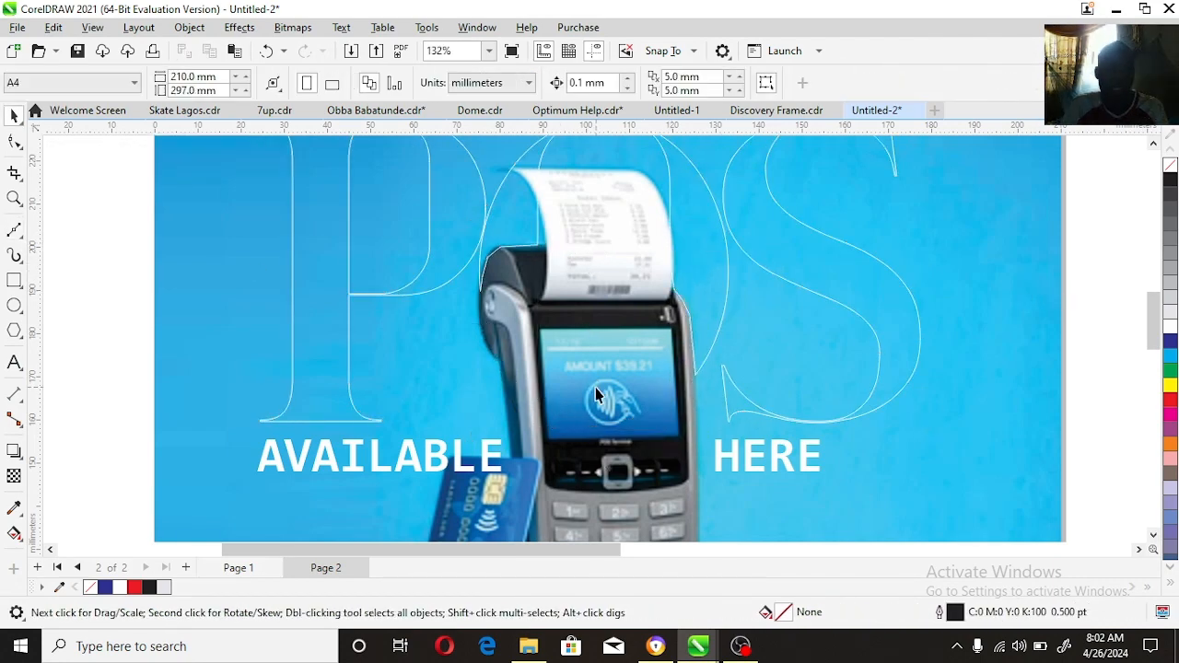
Step: Fill the trimmed POS lettering with red and remove its outline
{"action": "left_click", "coordinate": [11, 207]}
{"action": "key", "text": "F4"}
{"action": "key", "text": "space"}
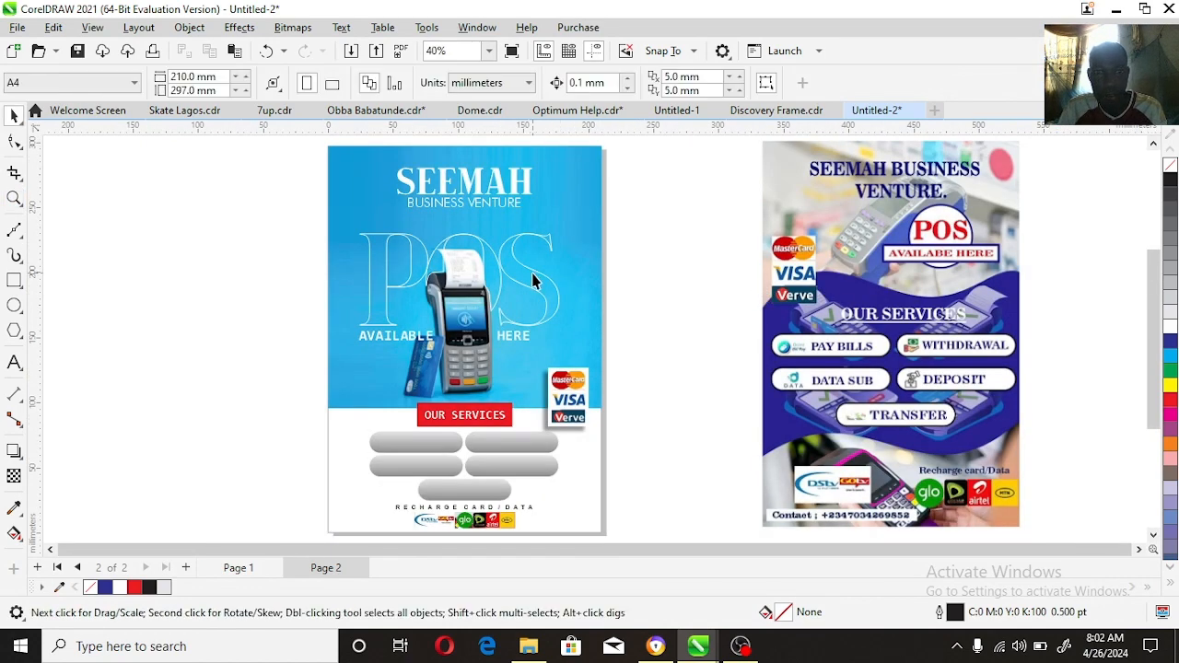
{"action": "left_click", "coordinate": [529, 268]}
{"action": "left_click", "coordinate": [134, 587]}
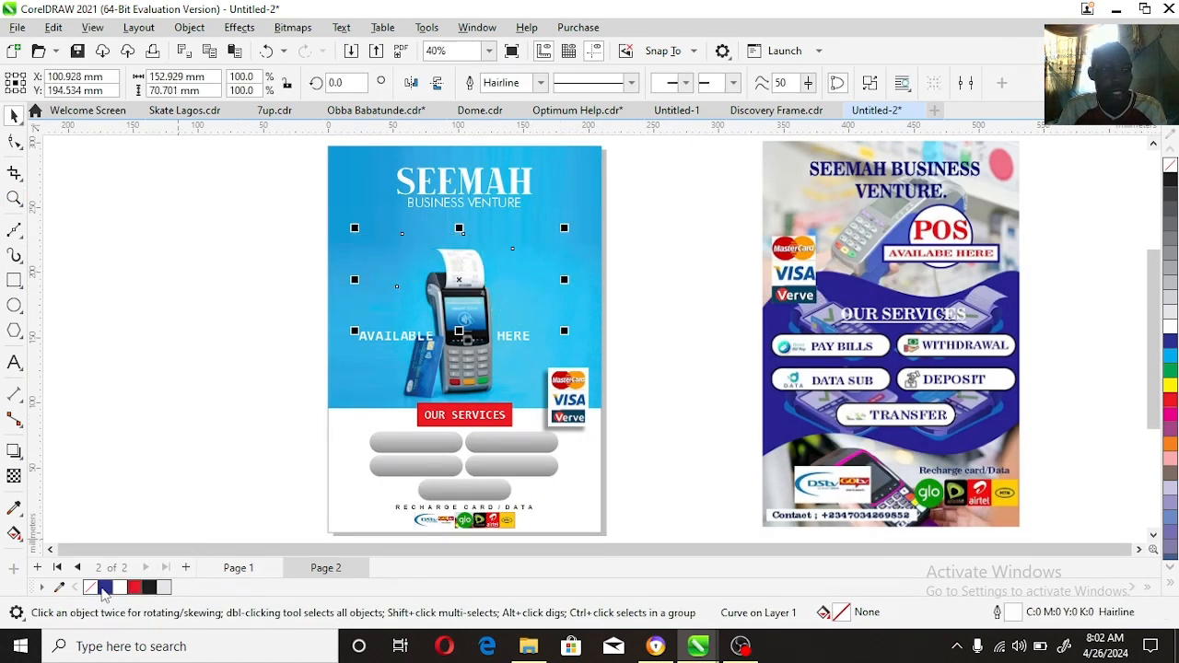
{"action": "right_click", "coordinate": [89, 586]}
{"action": "left_click", "coordinate": [179, 415]}
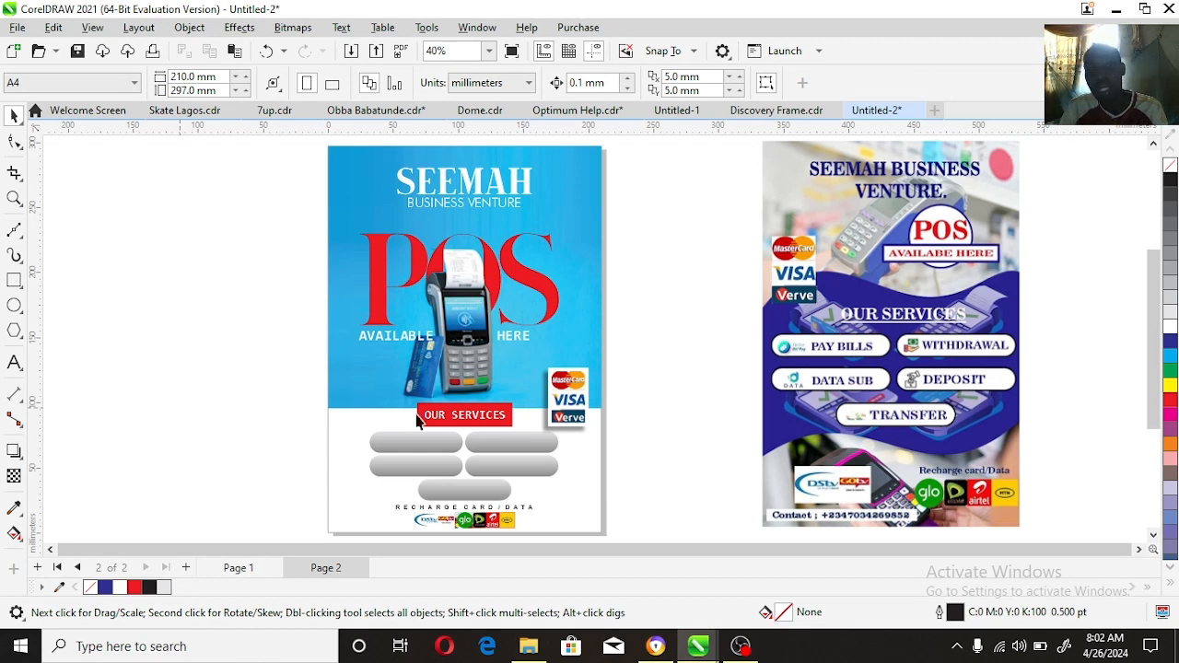
Step: Scale the AVAILABLE and HERE texts up together to about 149.3 mm overall width
{"action": "left_click", "coordinate": [424, 346]}
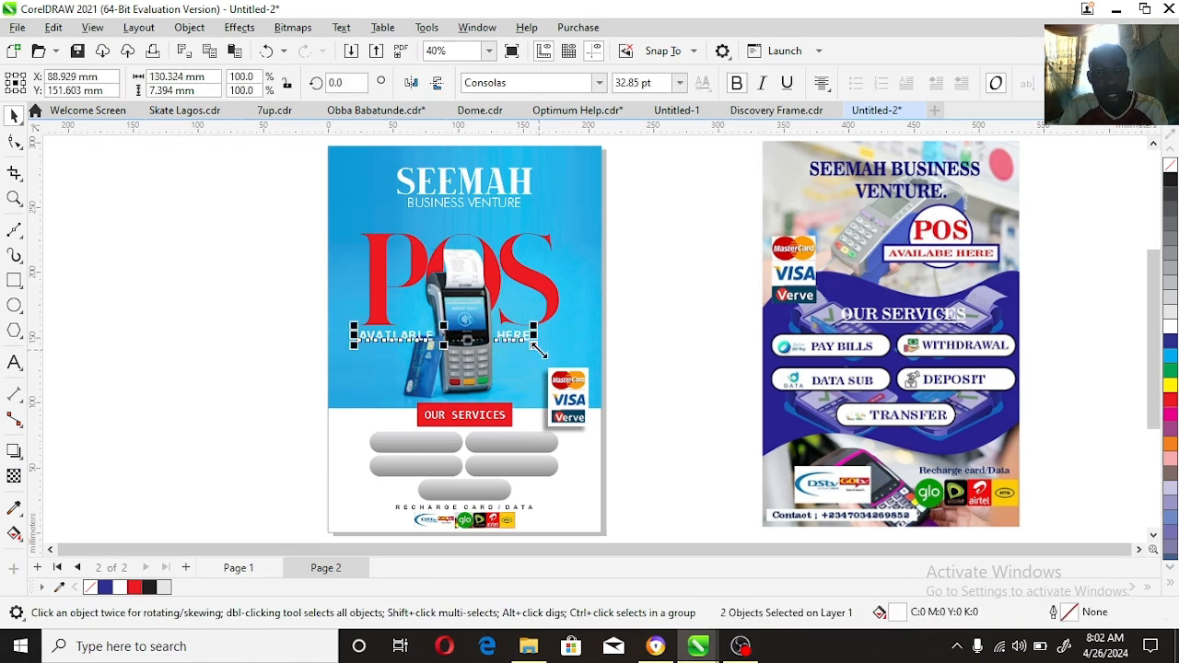
{"action": "left_click_drag", "start_coordinate": [532, 343], "coordinate": [564, 361]}
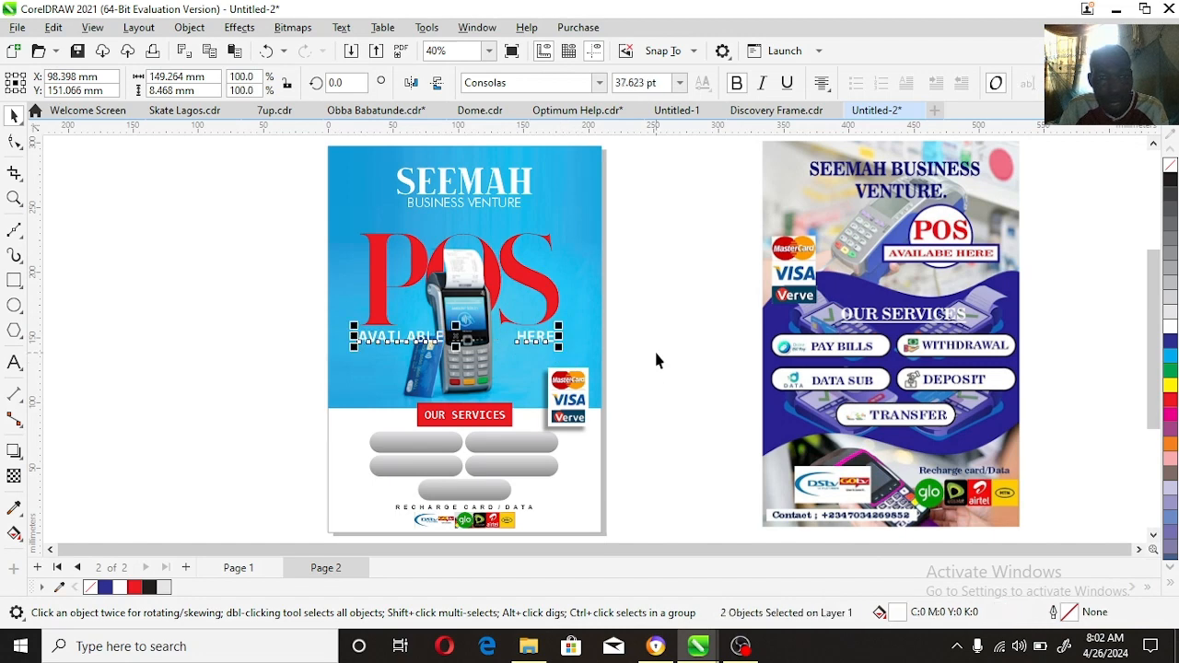
{"action": "left_click", "coordinate": [654, 348]}
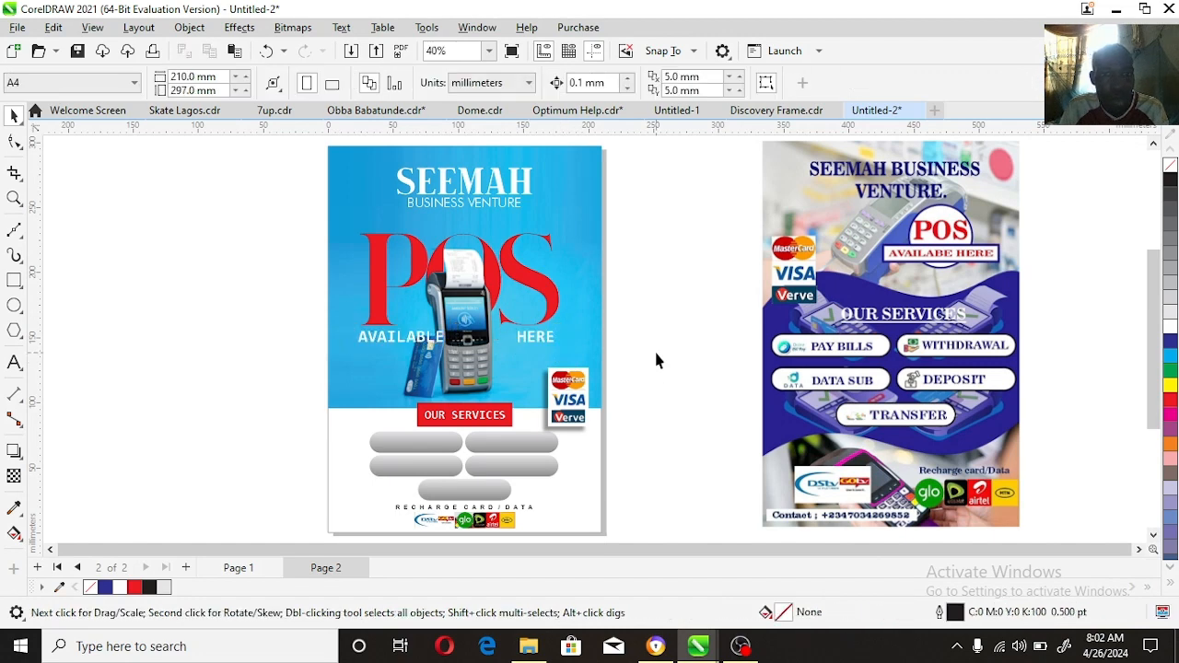
Step: Move the words AVAILABLE and HERE inward, closer to the card machine beneath the POS lettering
{"action": "left_click", "coordinate": [549, 347]}
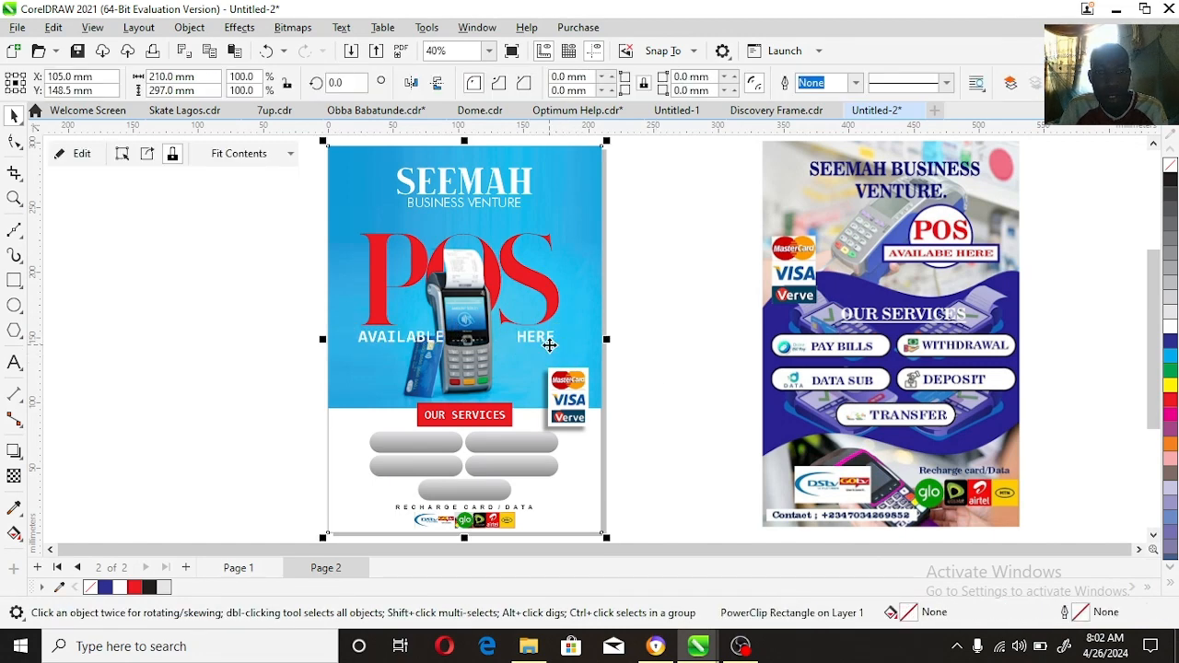
{"action": "left_click_drag", "start_coordinate": [550, 340], "coordinate": [533, 347]}
{"action": "left_click", "coordinate": [673, 353]}
{"action": "left_click", "coordinate": [429, 338]}
{"action": "left_click", "coordinate": [534, 338], "text": "shift"}
{"action": "left_click", "coordinate": [670, 332]}
{"action": "left_click", "coordinate": [594, 274]}
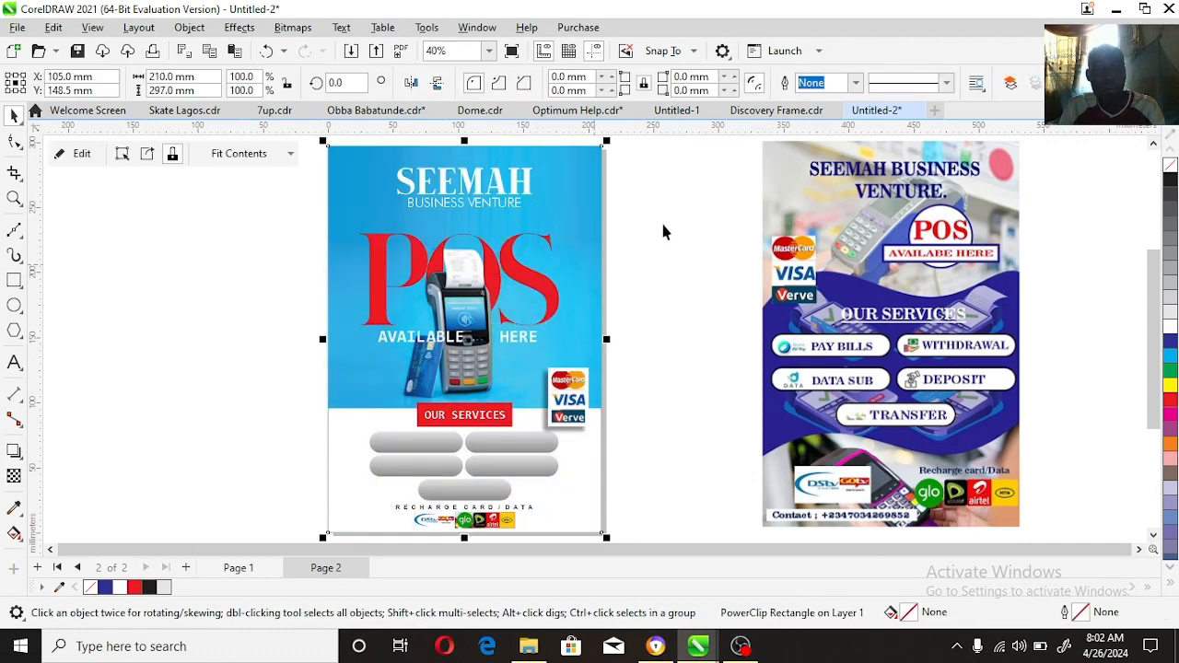
{"action": "left_click", "coordinate": [661, 219]}
Step: Set the letter M in the SEEMAH title to the Palace Script MT font
{"action": "left_click", "coordinate": [14, 198]}
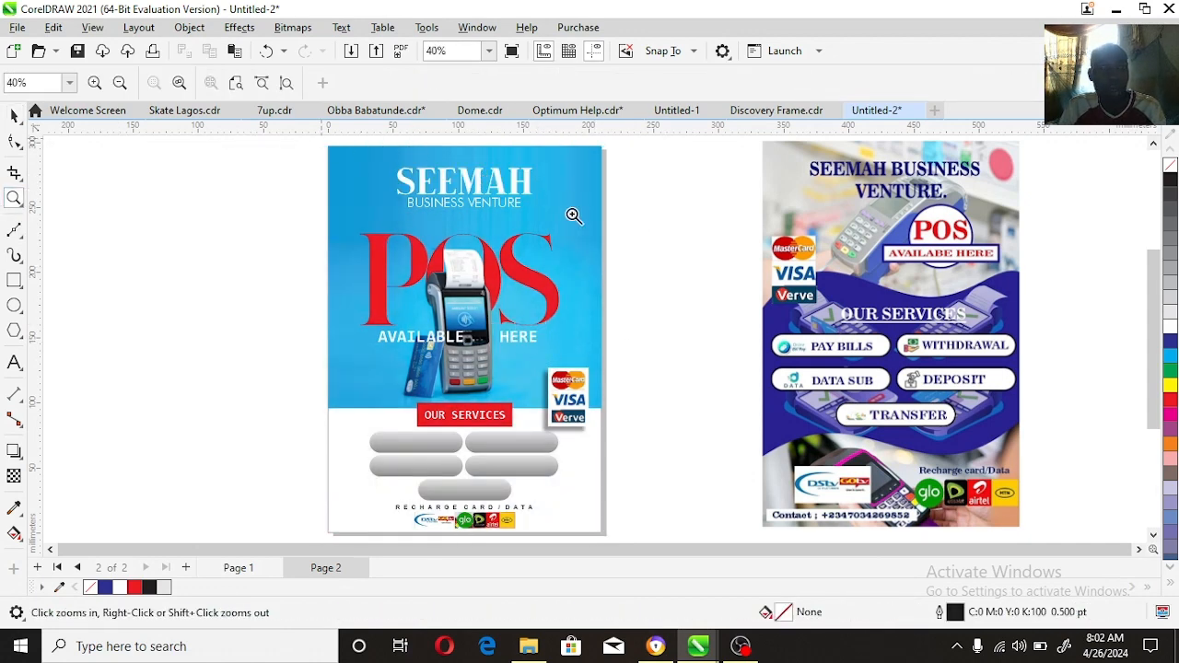
{"action": "left_click_drag", "start_coordinate": [573, 215], "coordinate": [605, 243]}
{"action": "left_click", "coordinate": [16, 364]}
{"action": "left_click_drag", "start_coordinate": [587, 312], "coordinate": [661, 312]}
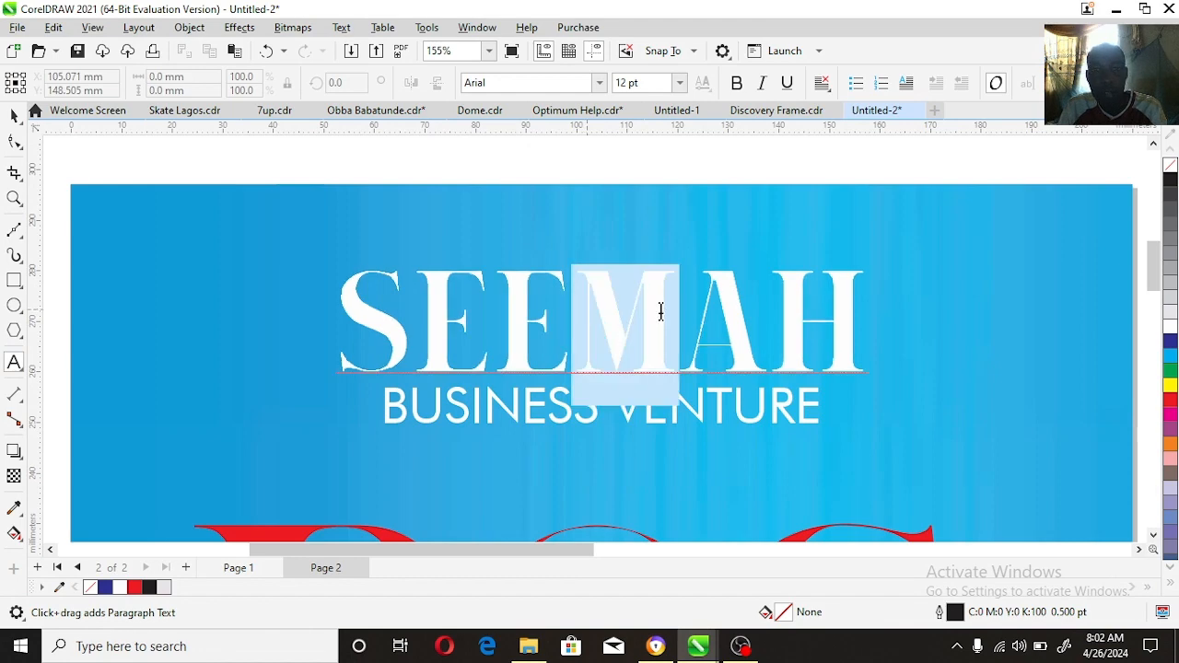
{"action": "left_click", "coordinate": [599, 83]}
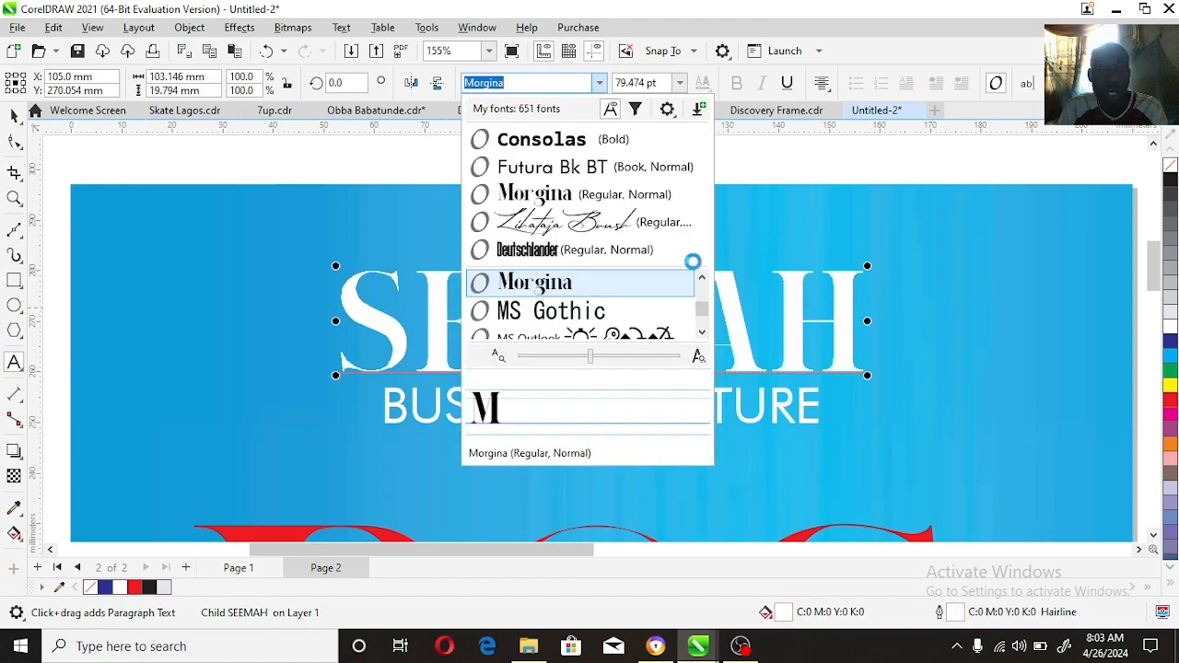
{"action": "scroll", "coordinate": [702, 332], "scroll_direction": "down", "scroll_amount": 1}
{"action": "scroll", "coordinate": [700, 327], "scroll_direction": "down", "scroll_amount": 4}
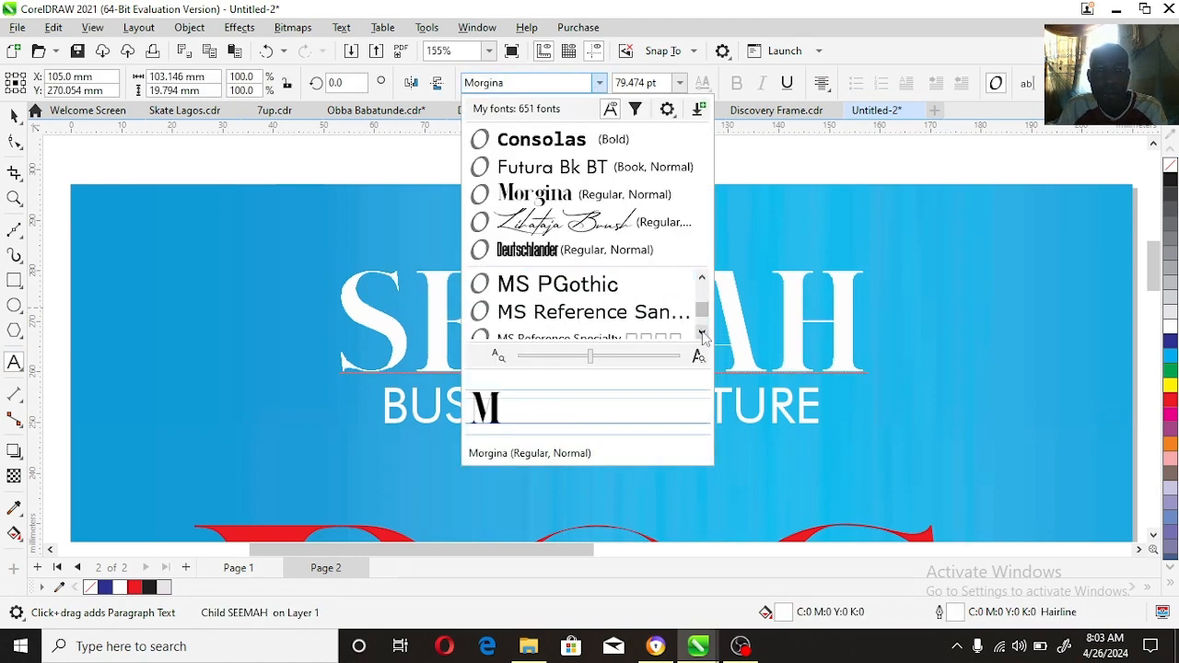
{"action": "scroll", "coordinate": [702, 334], "scroll_direction": "down", "scroll_amount": 5}
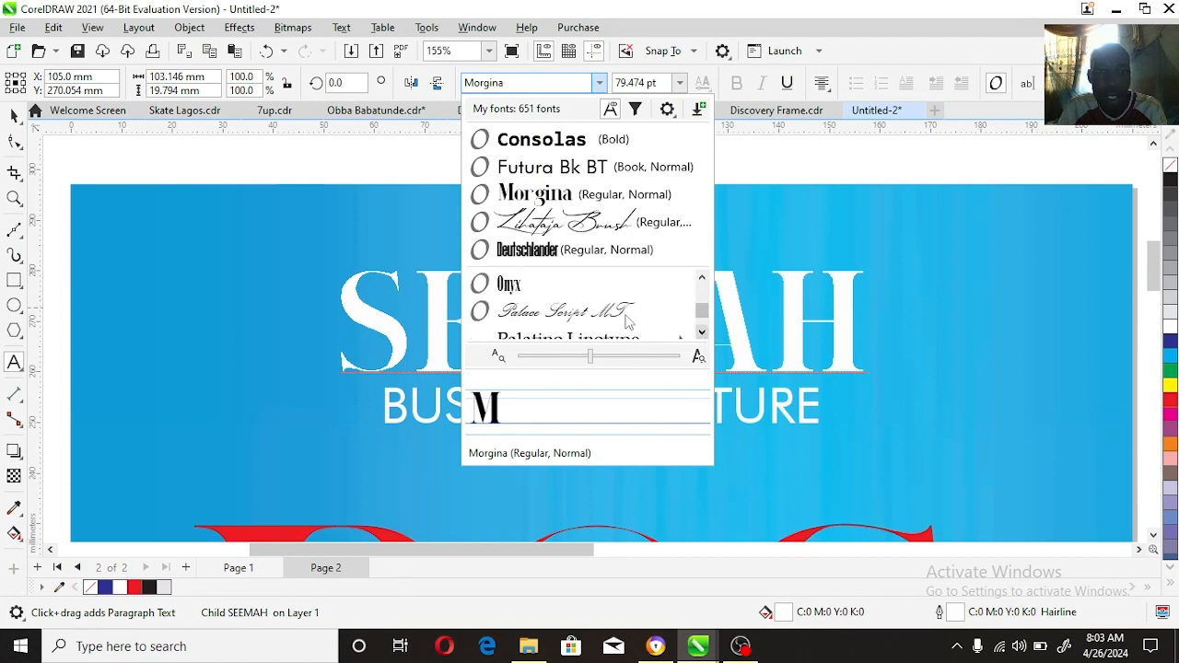
{"action": "left_click", "coordinate": [627, 314]}
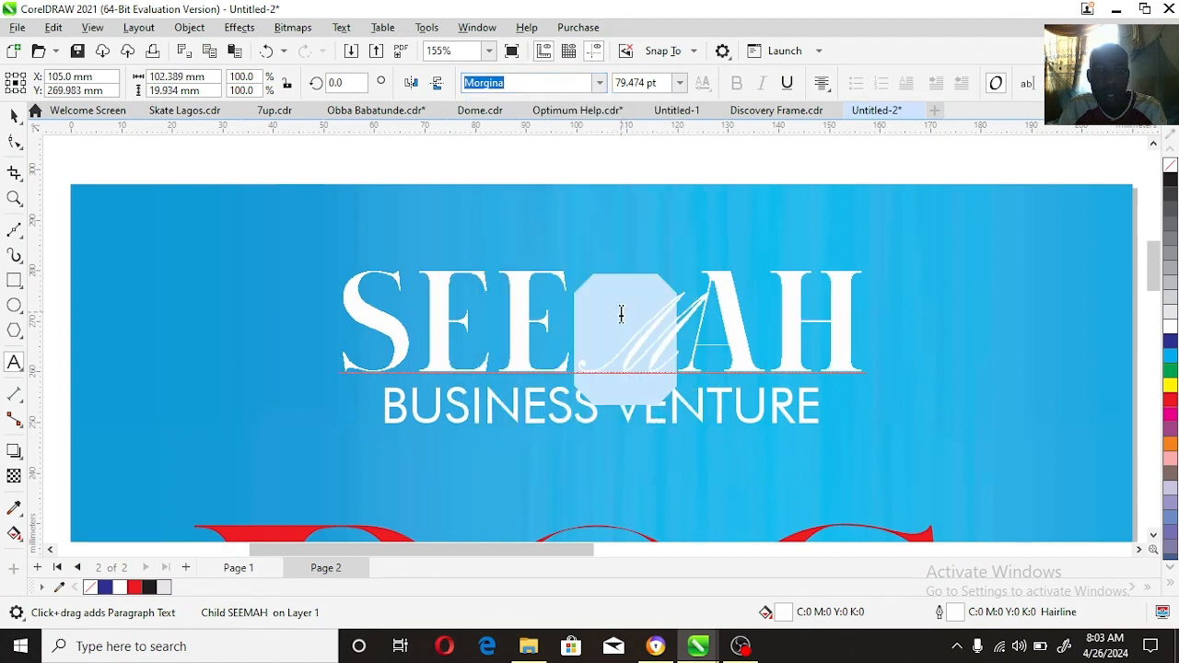
Step: Break the SEEMAH title apart into separate letters
{"action": "left_click", "coordinate": [13, 114]}
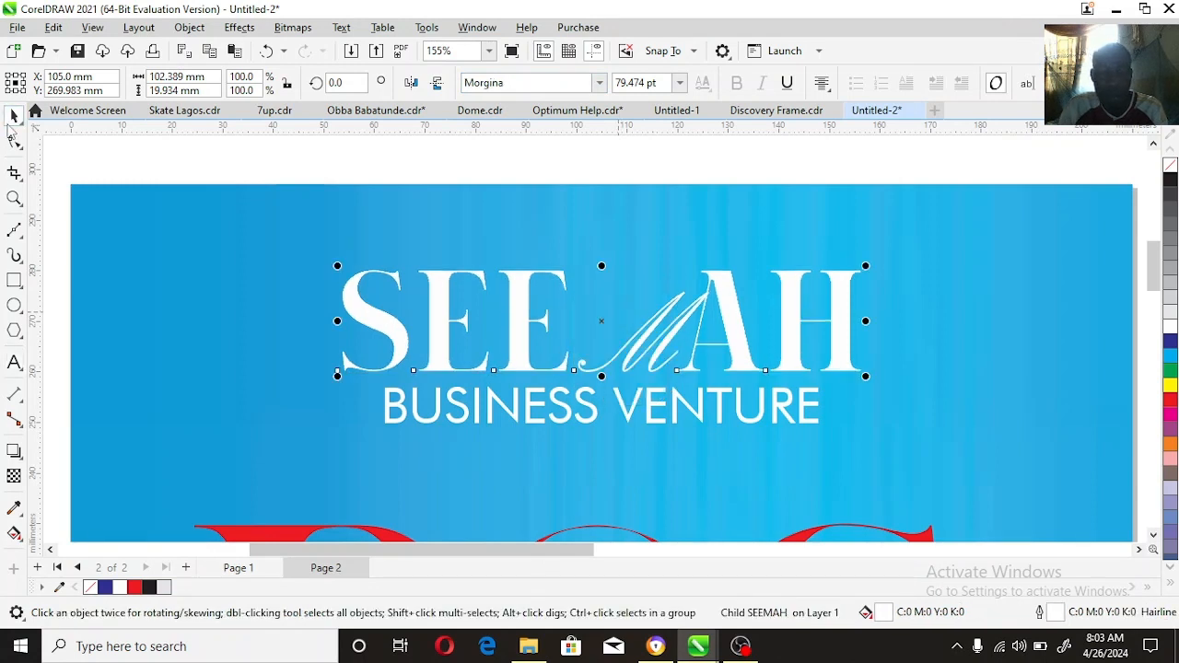
{"action": "left_click", "coordinate": [683, 317]}
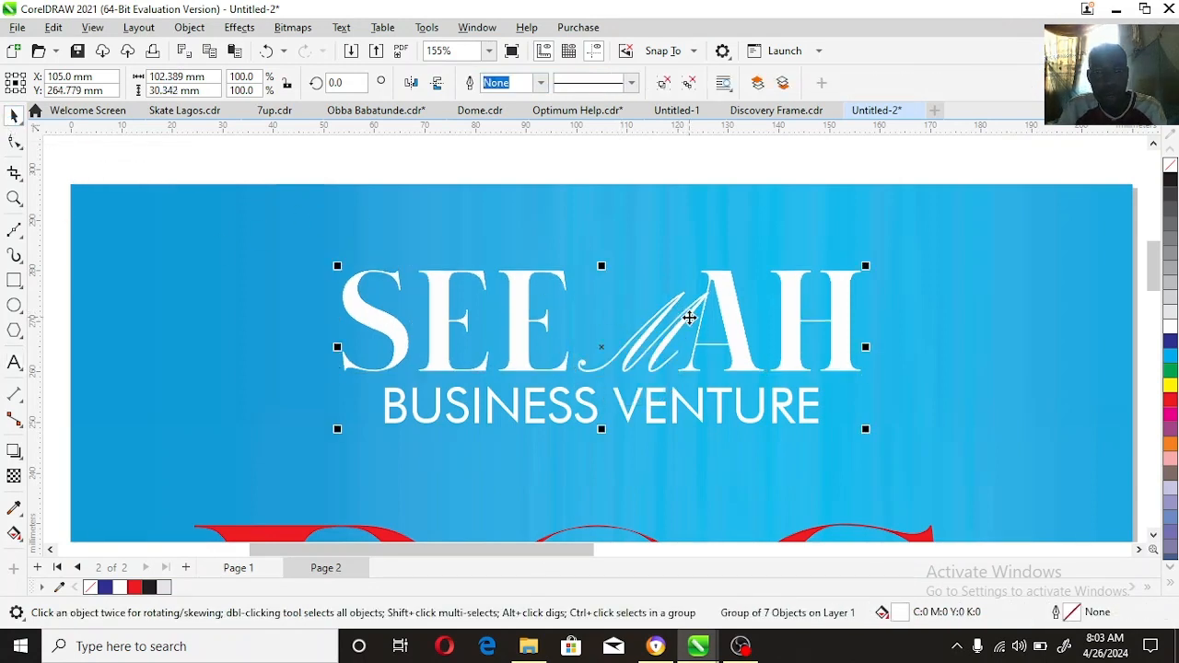
{"action": "left_click", "coordinate": [637, 150]}
Step: Enlarge the script M to about 62.2 × 37.9 mm and place it between the E and A of the title
{"action": "left_click", "coordinate": [676, 331], "text": "ctrl"}
{"action": "left_click_drag", "start_coordinate": [716, 278], "coordinate": [789, 240]}
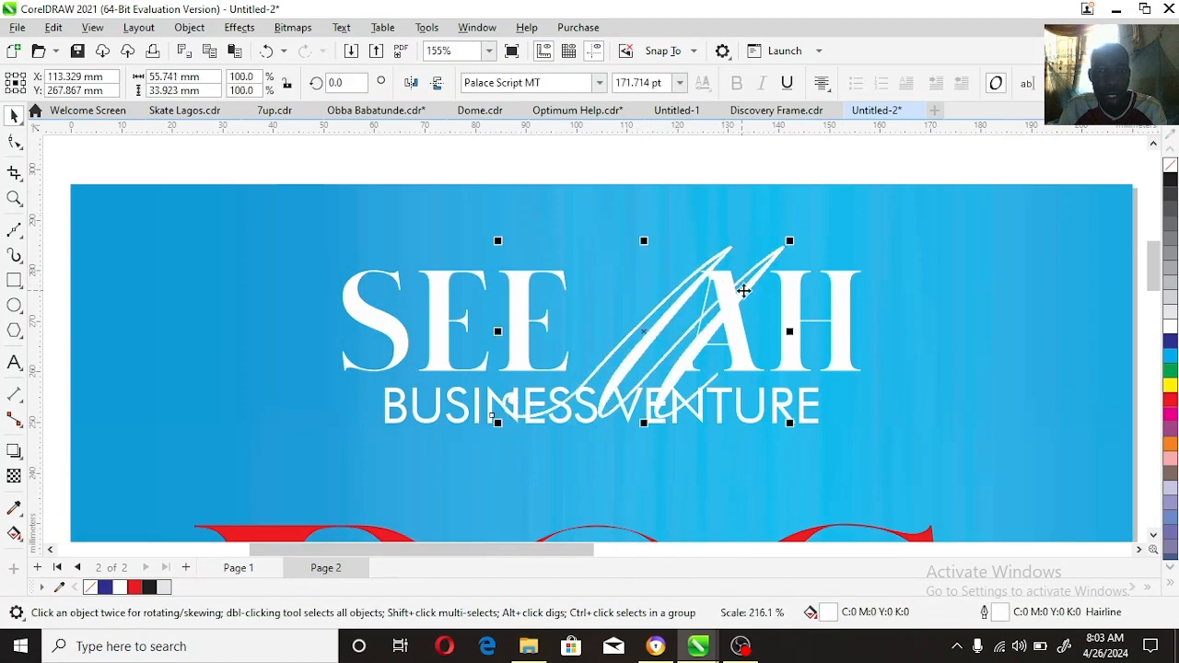
{"action": "left_click_drag", "start_coordinate": [744, 292], "coordinate": [686, 285]}
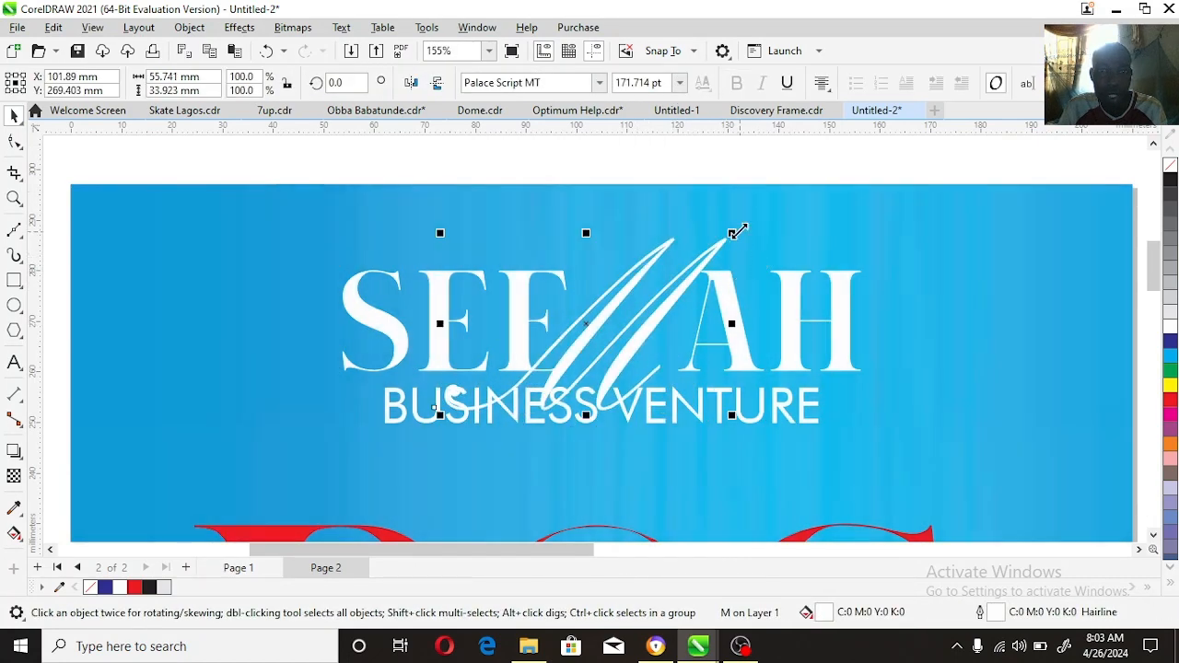
{"action": "left_click_drag", "start_coordinate": [734, 233], "coordinate": [748, 222]}
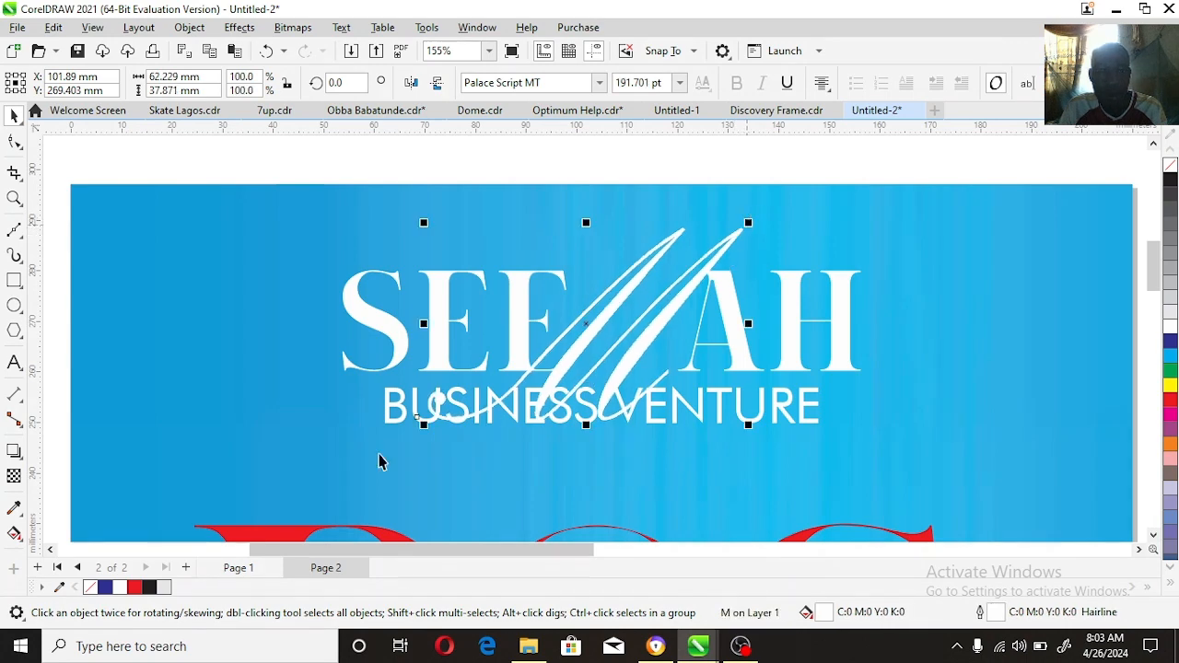
Step: Fill the script M with red without an outline and move the BUSINESS VENTURE line slightly down and to the left
{"action": "right_click", "coordinate": [135, 587]}
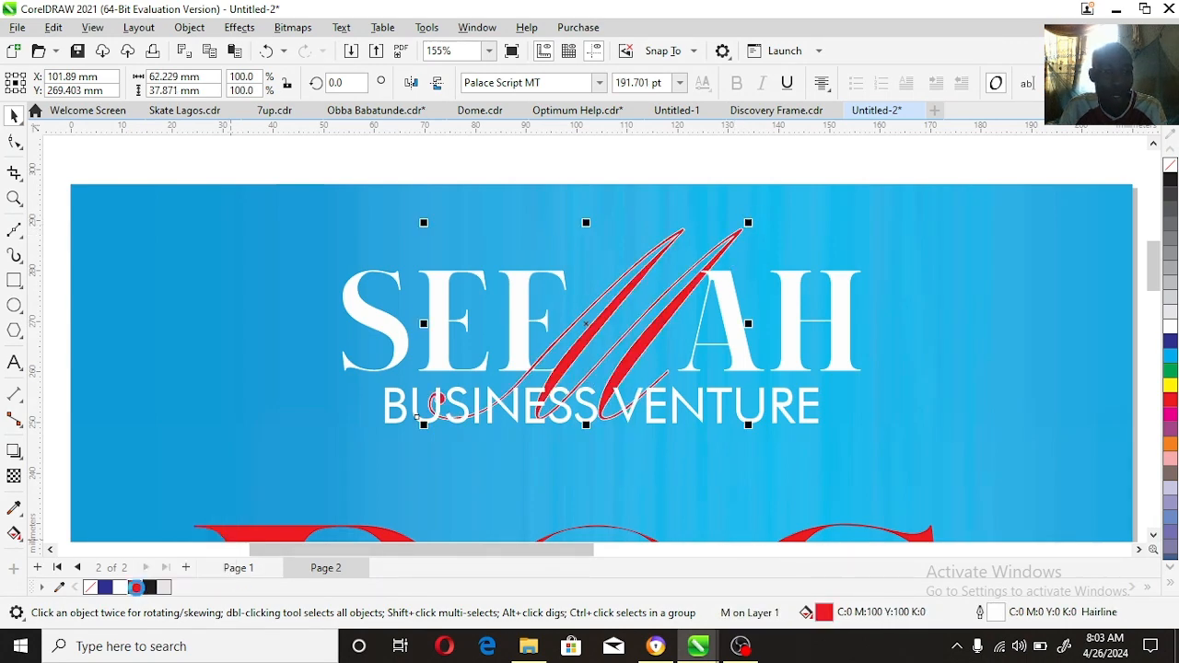
{"action": "left_click_drag", "start_coordinate": [662, 425], "coordinate": [687, 424]}
{"action": "left_click", "coordinate": [698, 415]}
Step: Select the whole redesigned flyer, fit it in the view and examine it in a full-screen preview
{"action": "left_click", "coordinate": [532, 323]}
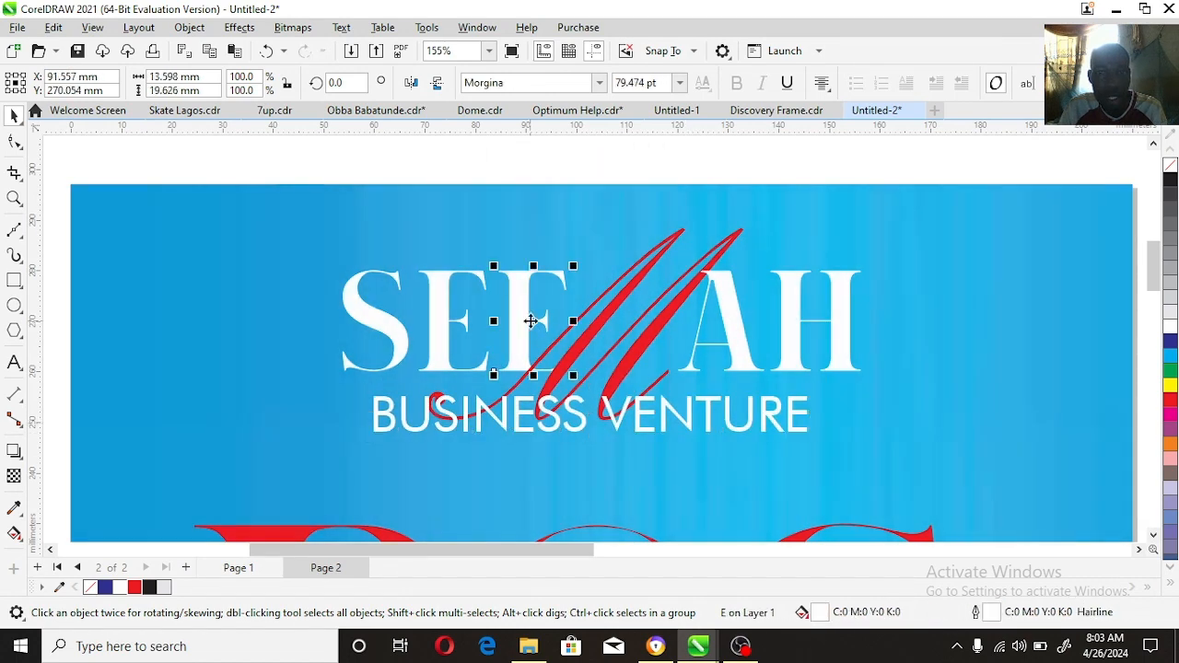
{"action": "double_click", "coordinate": [8, 202]}
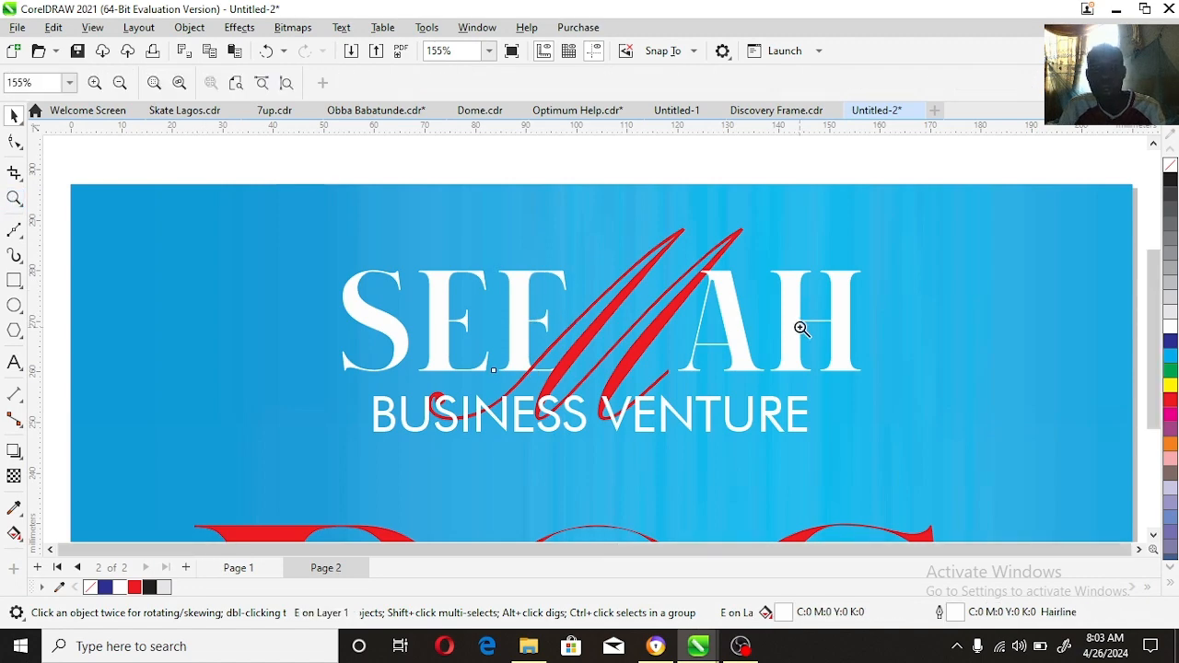
{"action": "key", "text": "space"}
{"action": "left_click", "coordinate": [702, 265]}
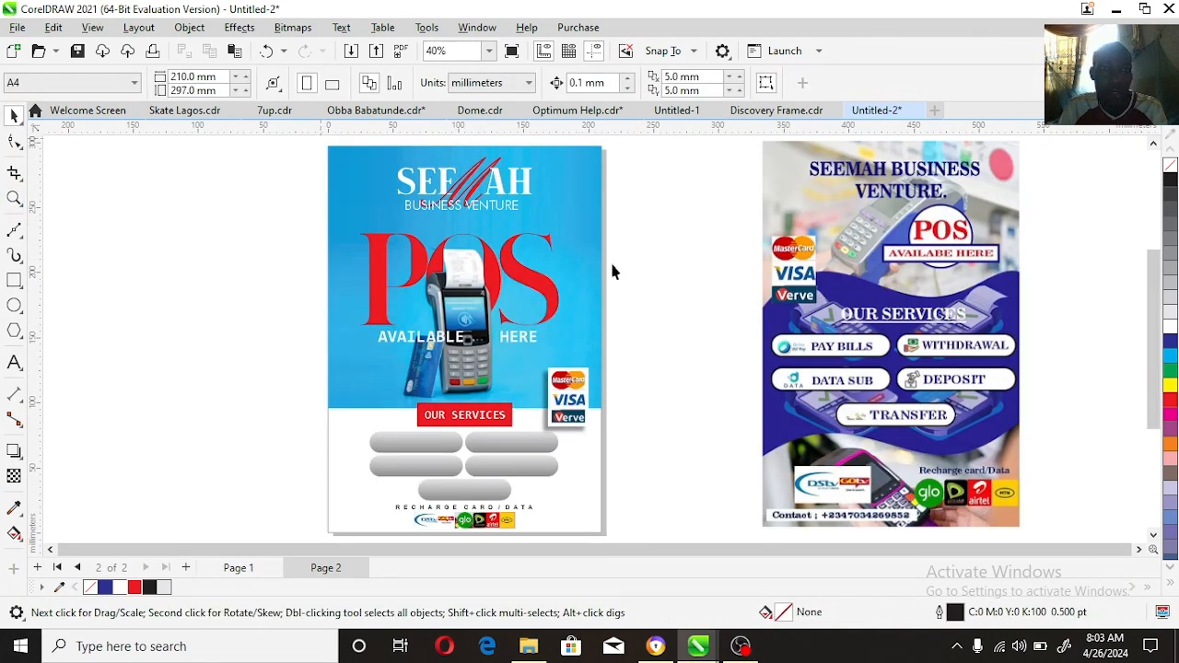
{"action": "left_click_drag", "start_coordinate": [321, 141], "coordinate": [705, 480]}
{"action": "key", "text": "shift+F2"}
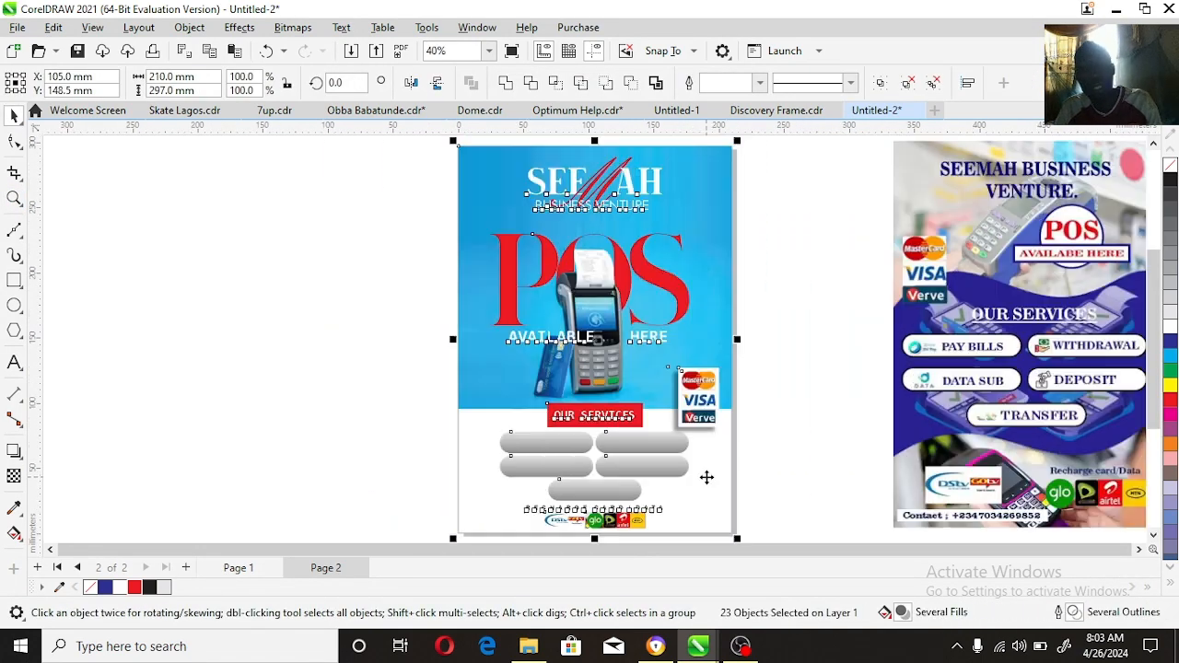
{"action": "key", "text": "F9"}
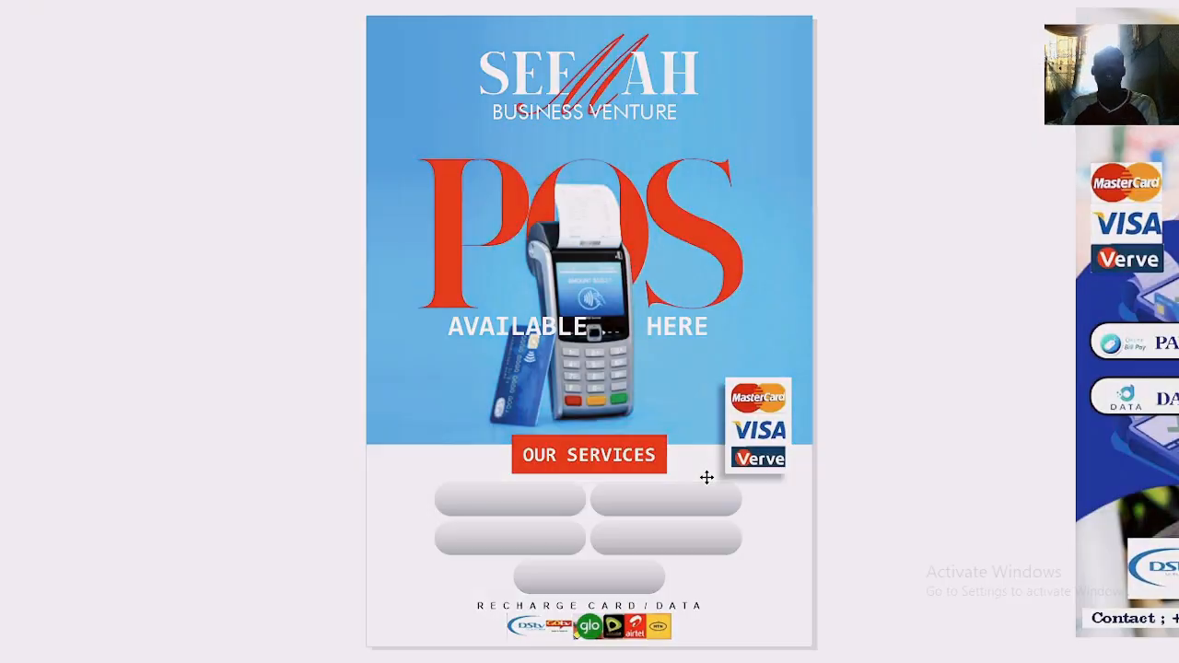